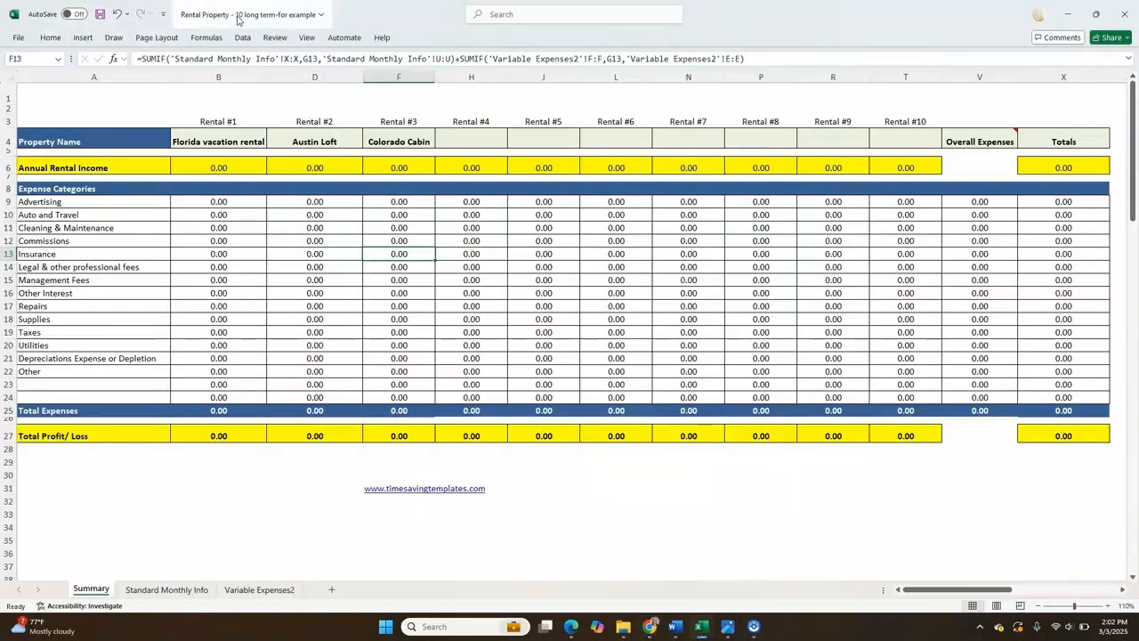
- Examine the Standard Monthly Info sheet's expense rate columns and effective-date choices, and return to the Summary sheet
click(212, 496)
click(200, 589)
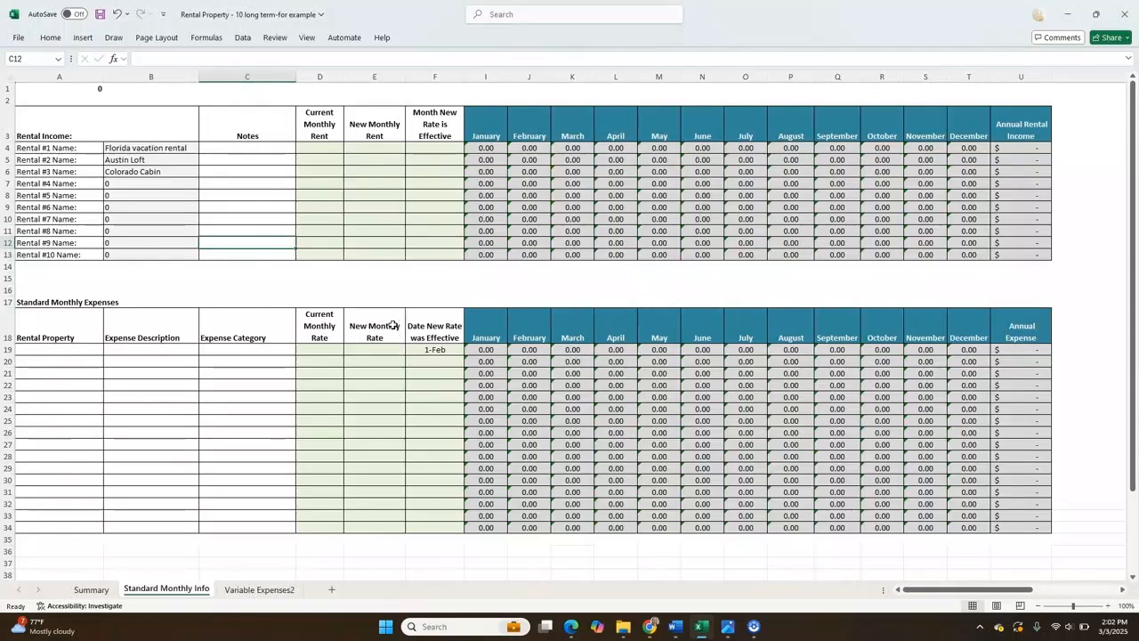
click(440, 317)
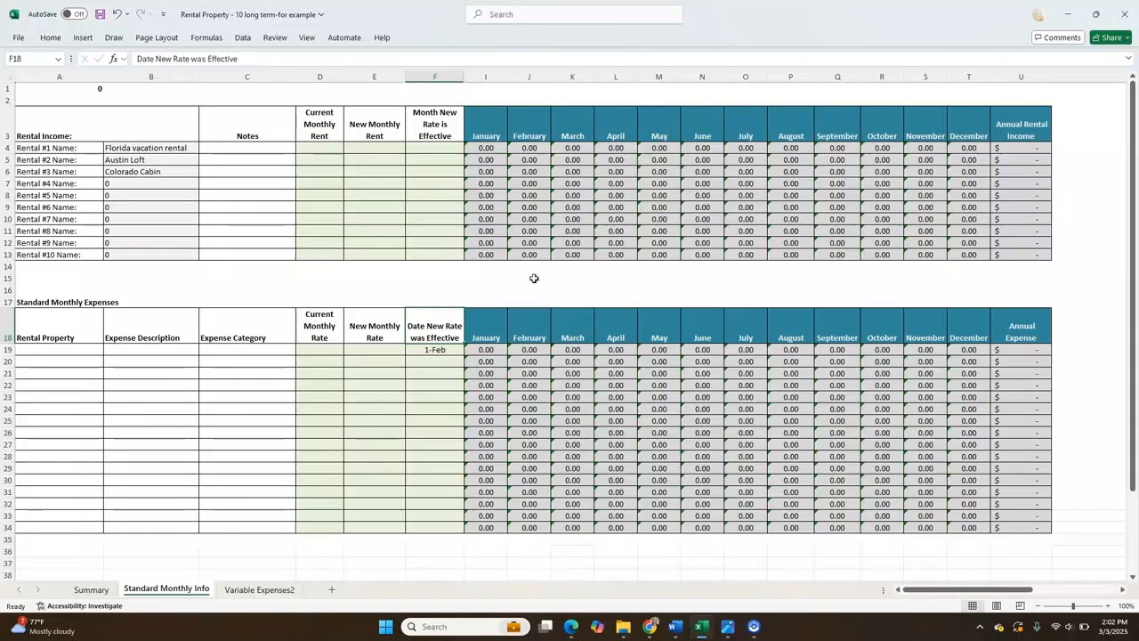
click(453, 353)
click(454, 361)
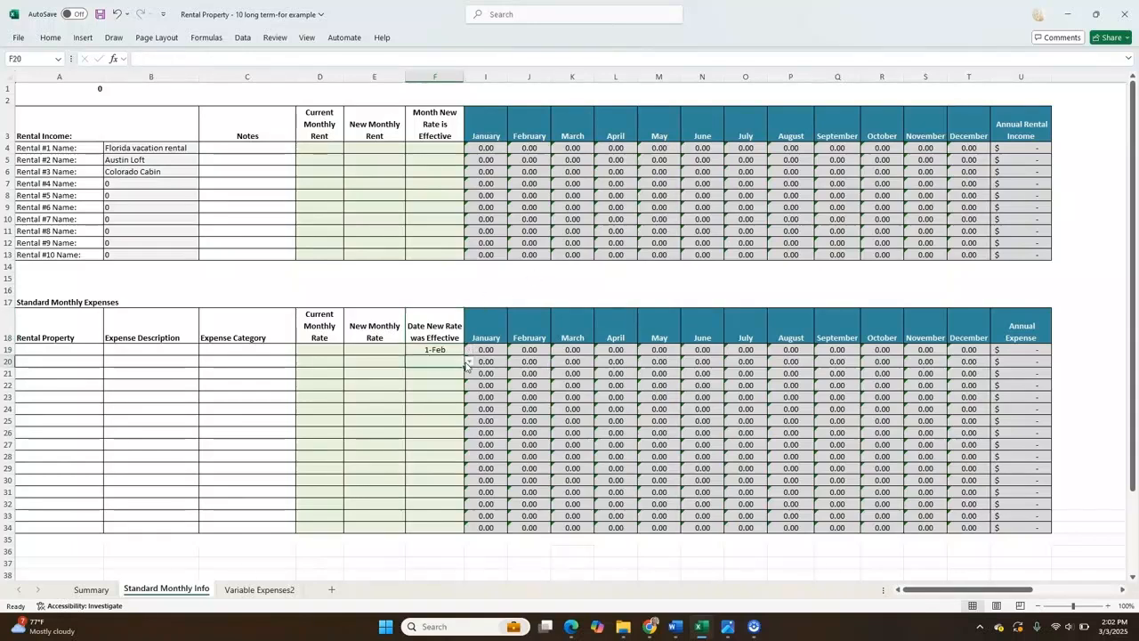
click(469, 361)
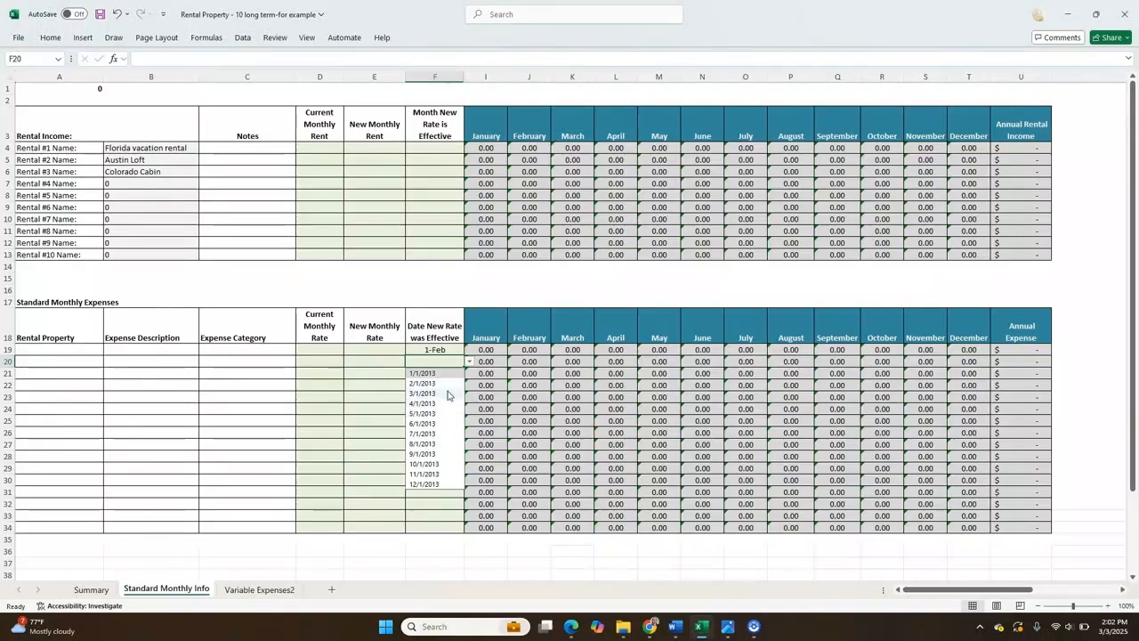
click(440, 336)
click(440, 359)
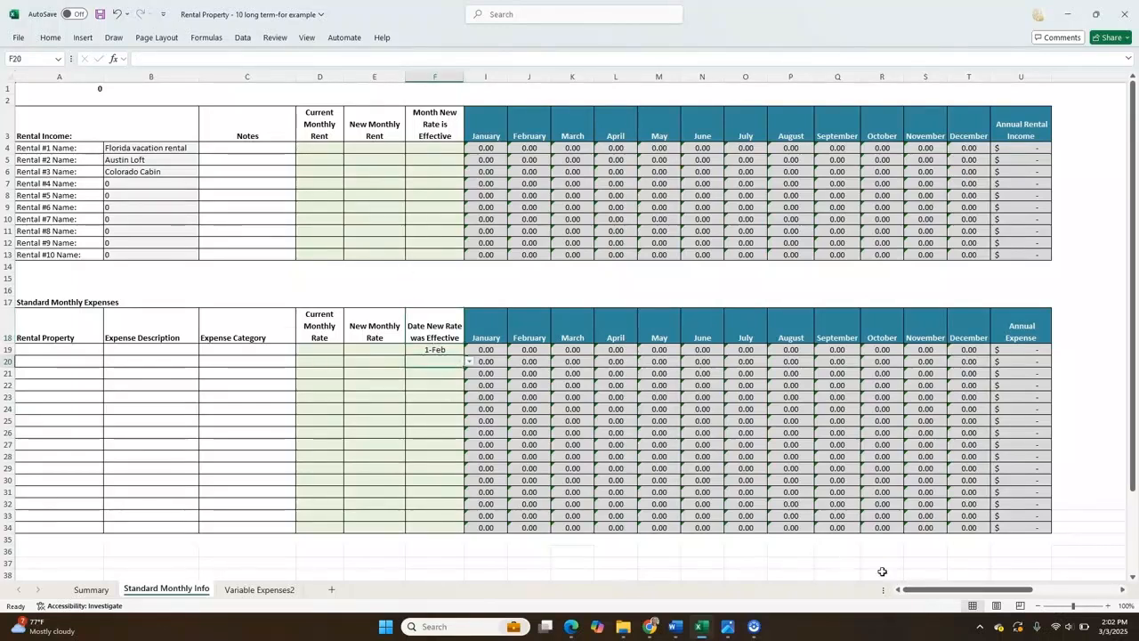
click(353, 326)
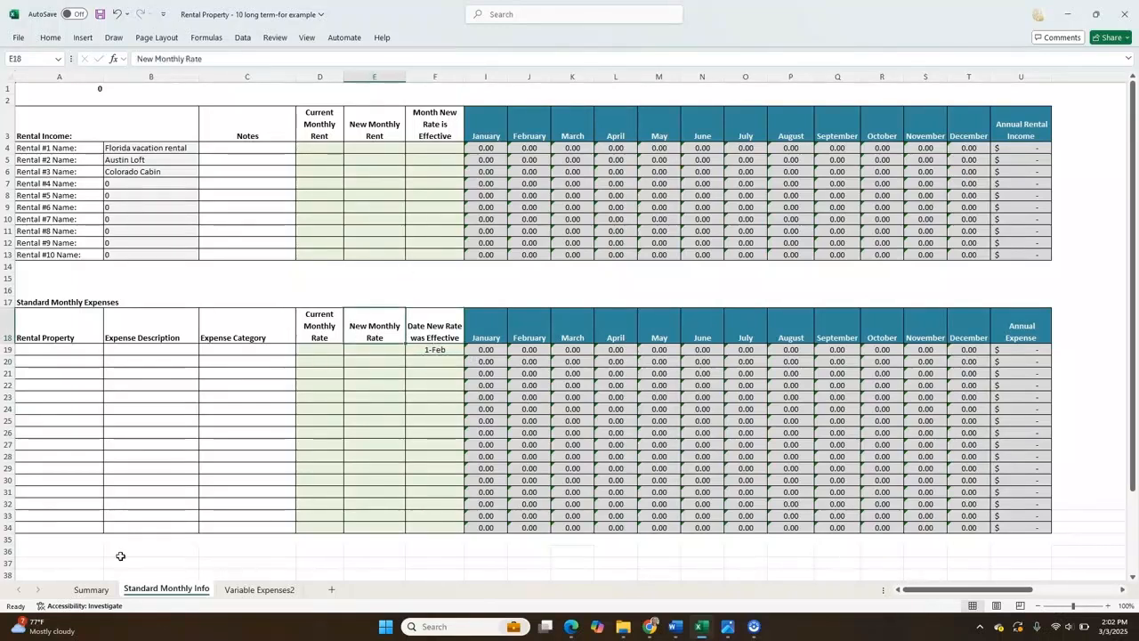
click(96, 590)
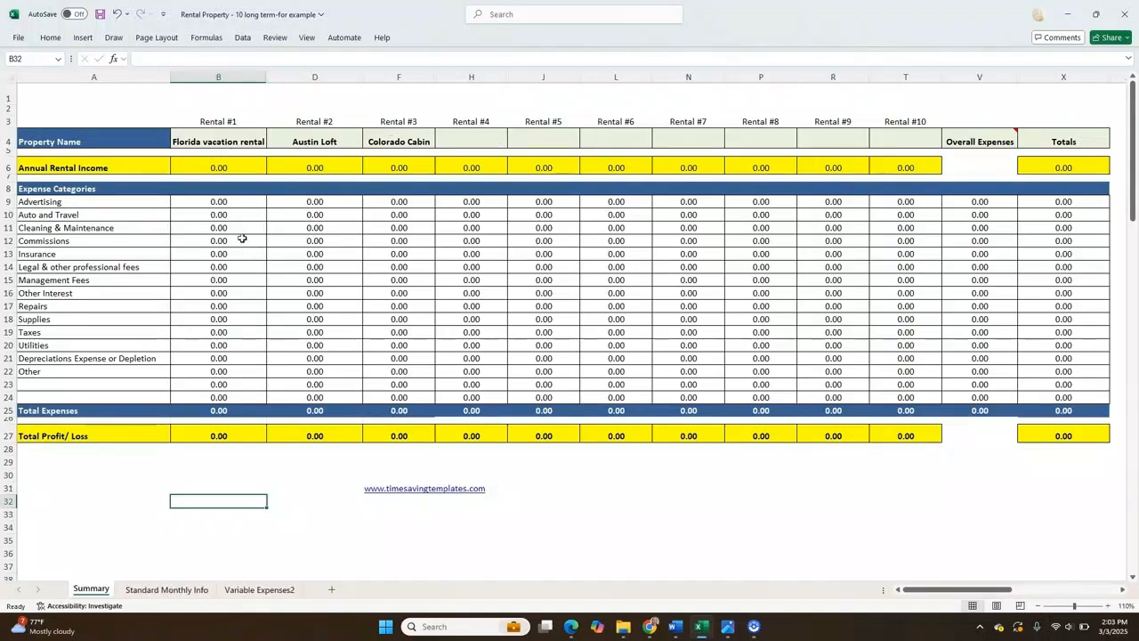
- On the Standard Monthly Info sheet, set the current monthly rate of the first standard expense row to 200
click(166, 590)
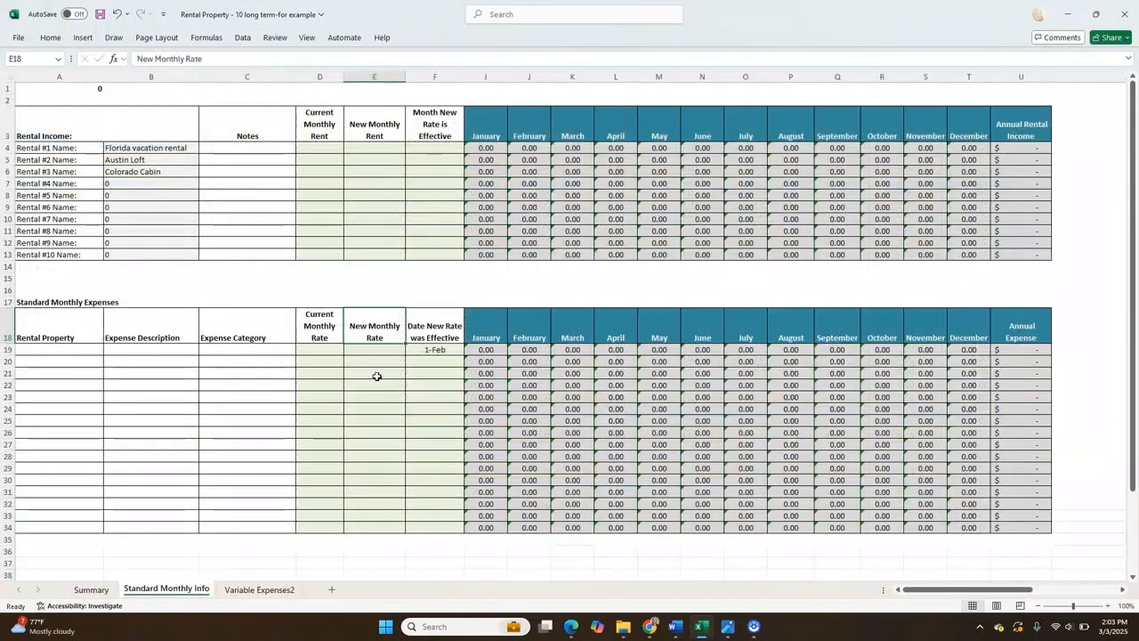
click(300, 359)
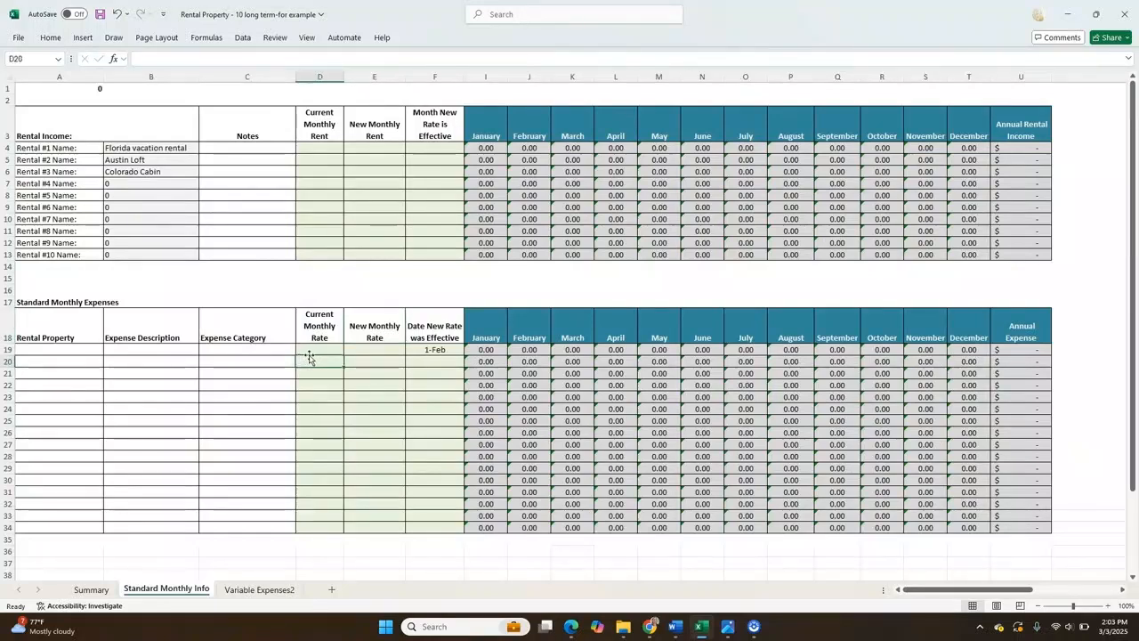
click(328, 146)
click(304, 350)
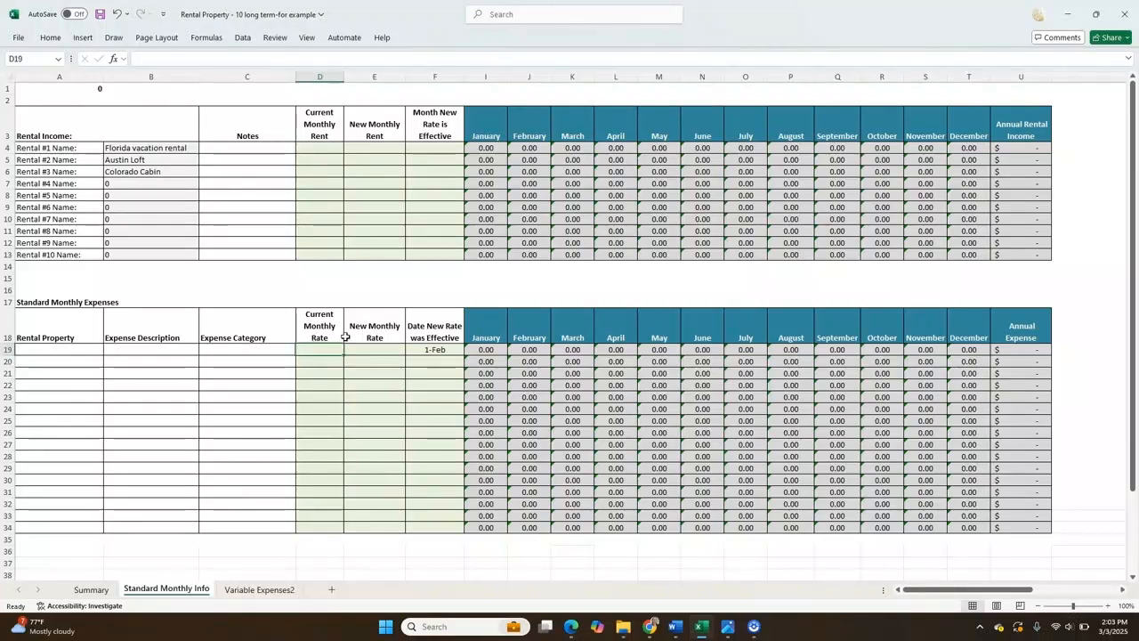
text(200)
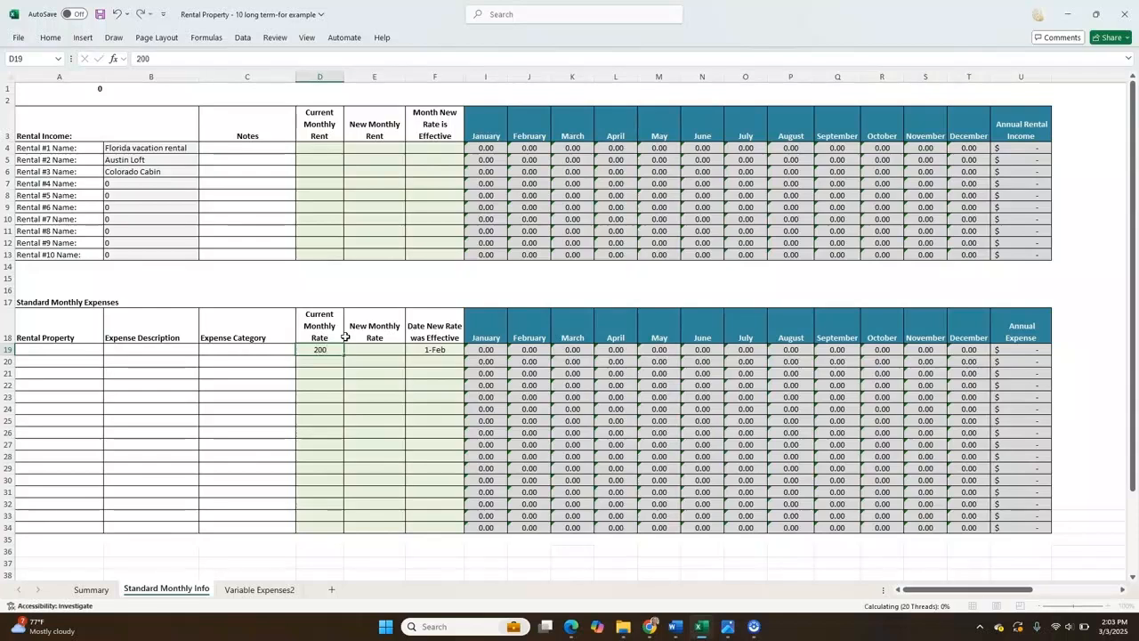
key(Return)
- Categorize the first standard monthly expense as Management Fees and assign it to the Florida vacation rental property
click(187, 350)
click(249, 350)
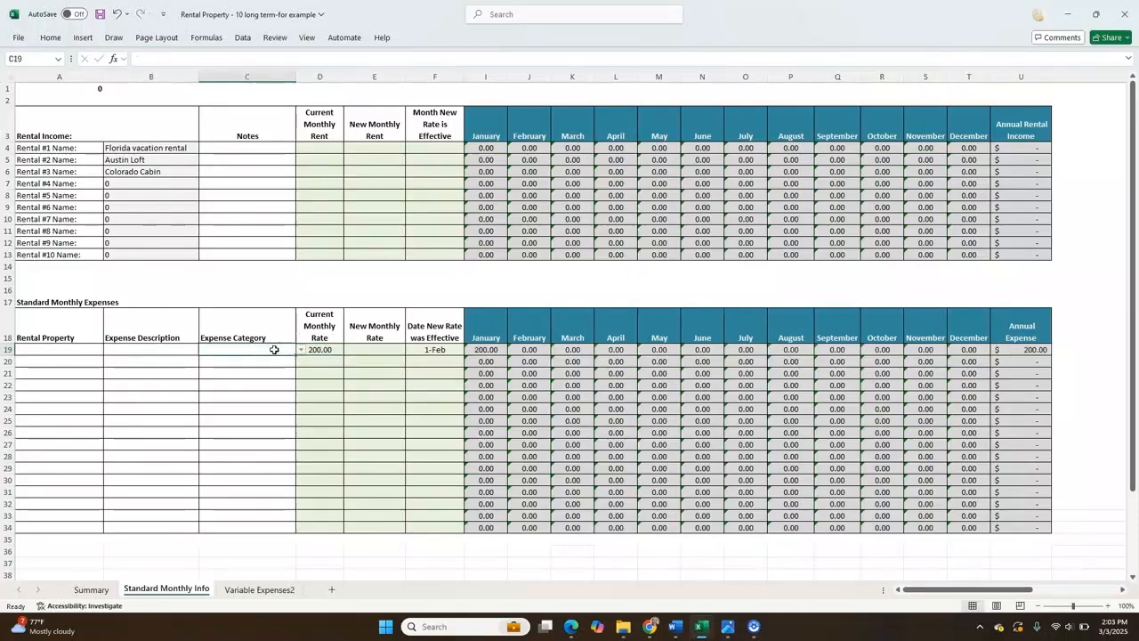
click(301, 350)
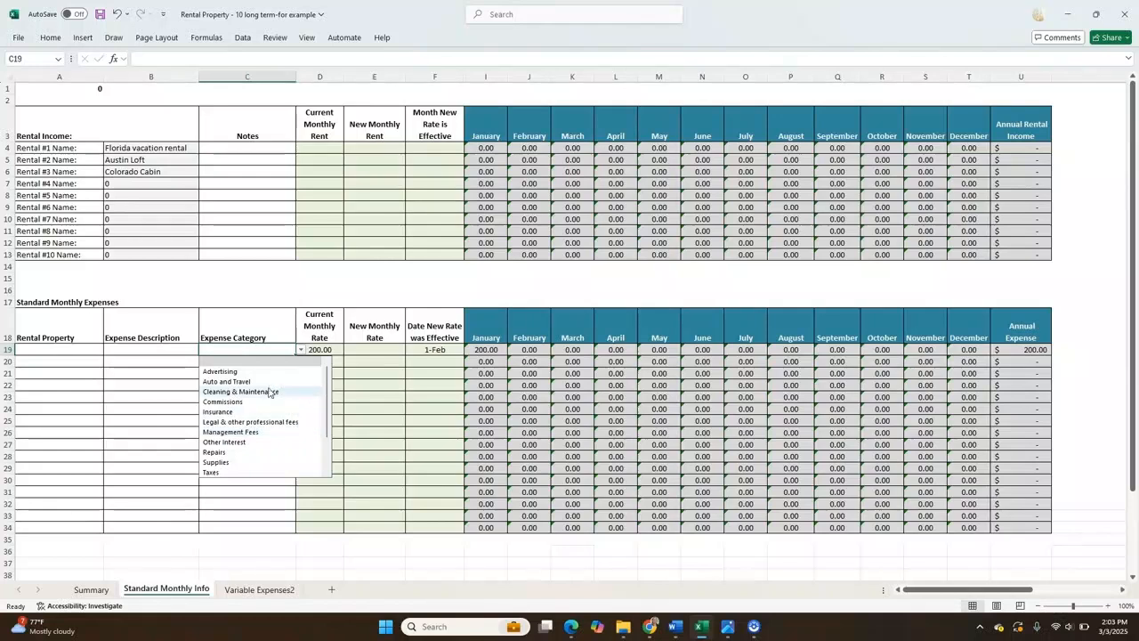
click(231, 431)
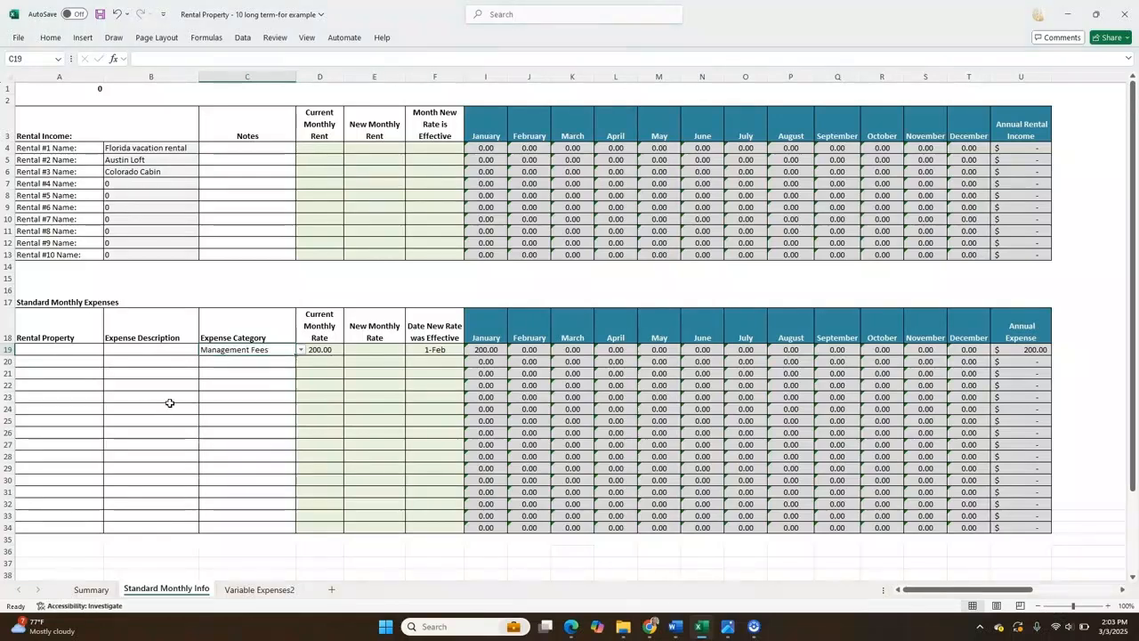
click(72, 350)
click(108, 350)
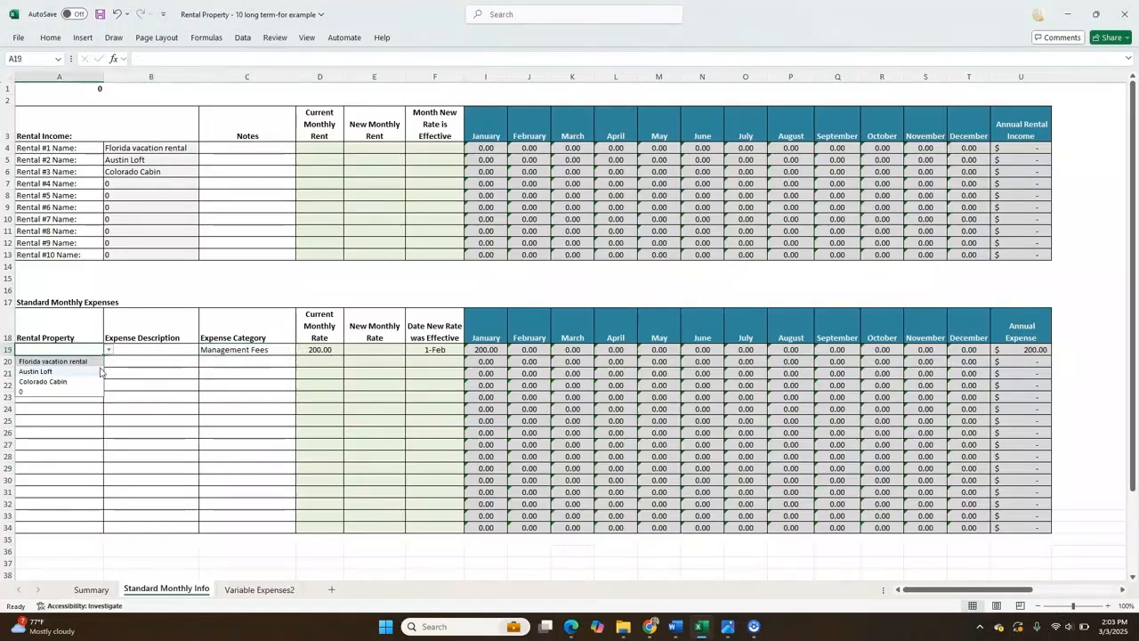
click(80, 362)
click(204, 356)
- Clear the new-rate effective date of the Florida vacation rental management fee
click(369, 349)
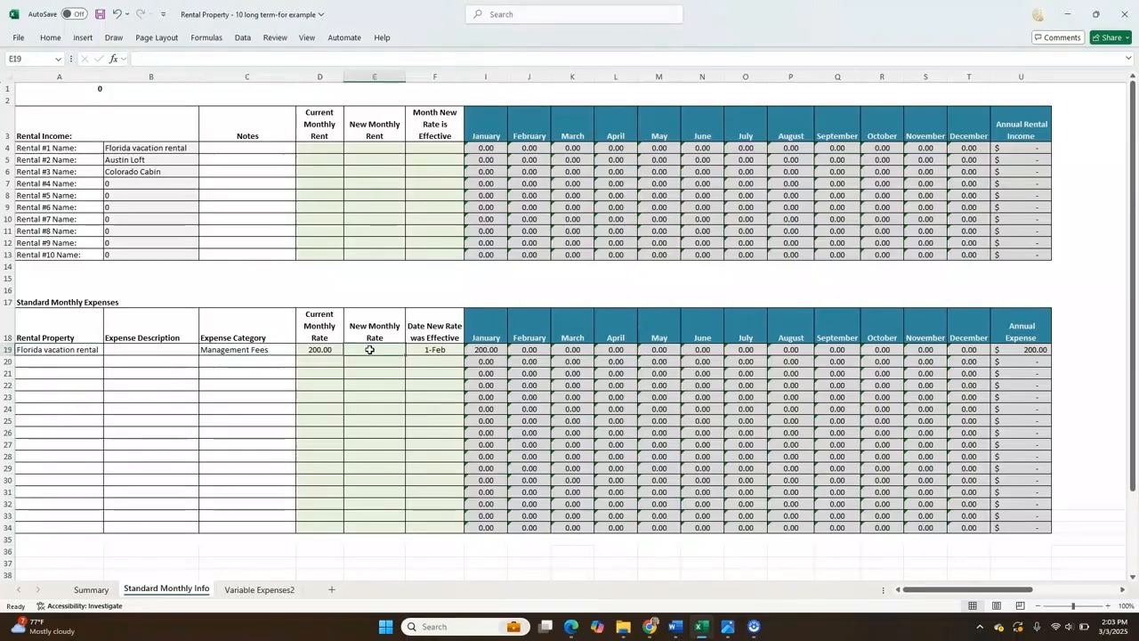
click(447, 355)
key(Delete)
click(428, 396)
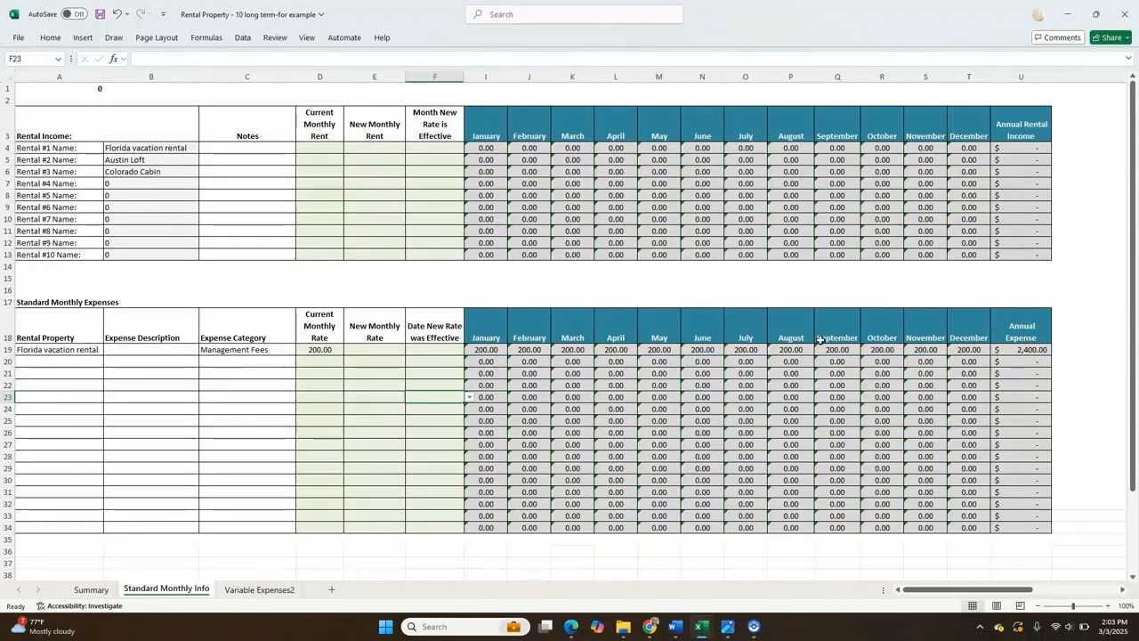
- Set the management fee's new monthly rate to 250 with an effective date of 6/1/2013
click(374, 350)
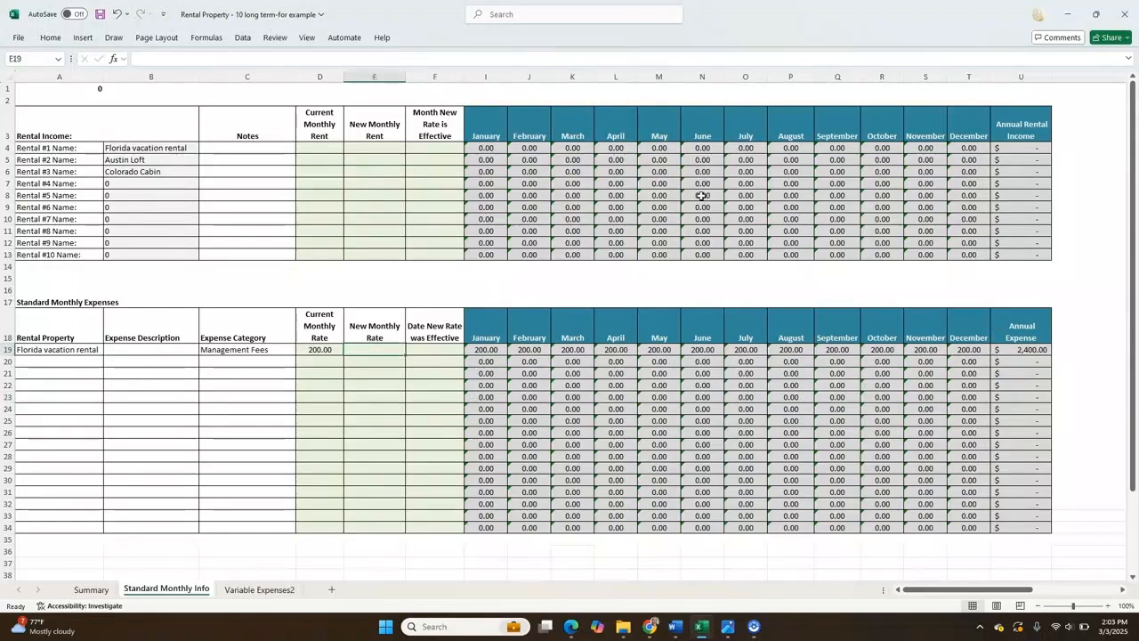
text(250)
key(Return)
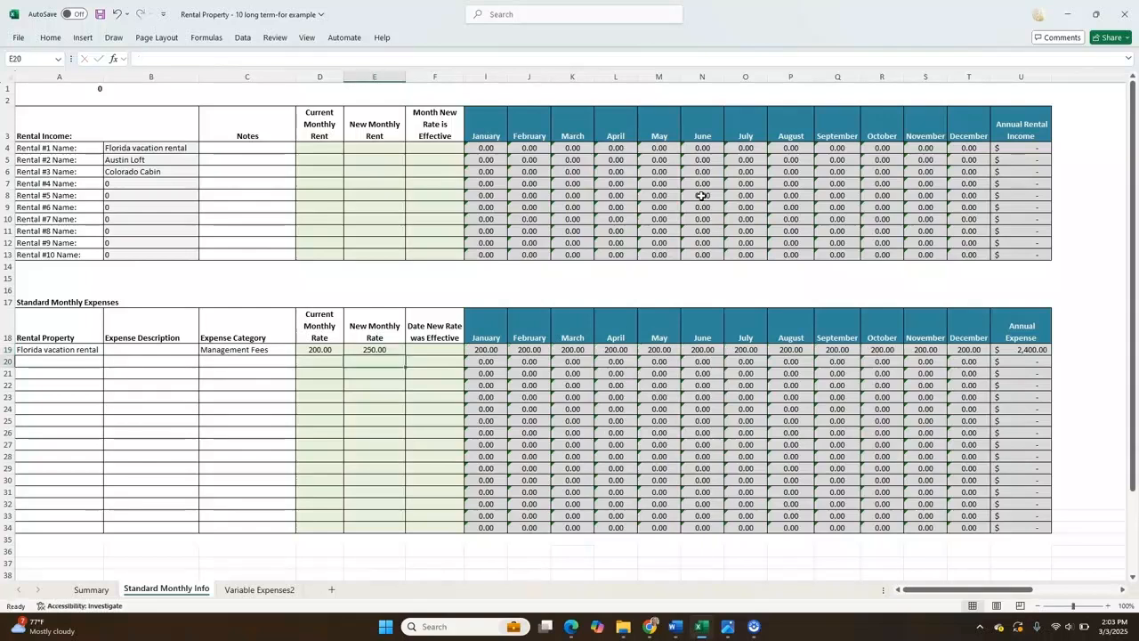
click(446, 352)
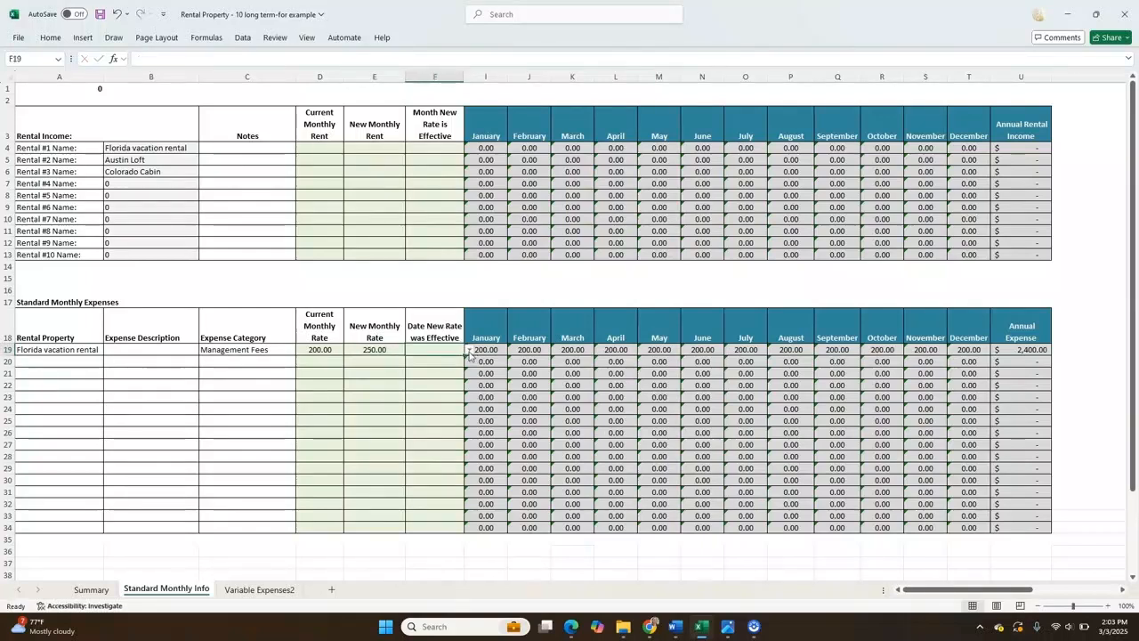
click(469, 351)
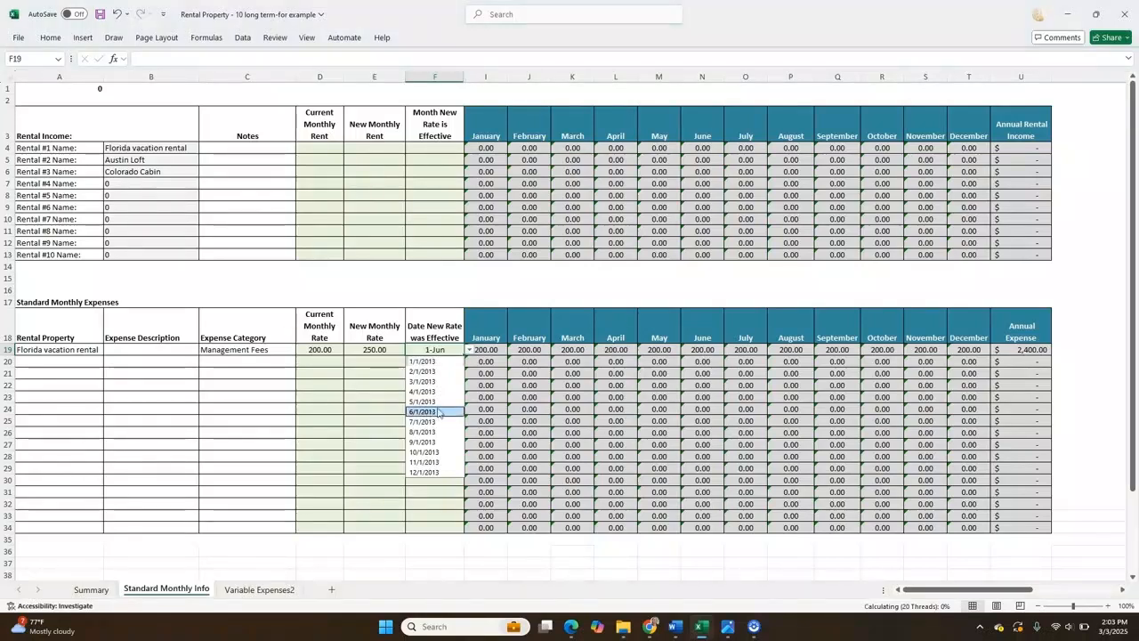
click(424, 413)
- Examine the management fee's June to December amounts, the rent-change columns in the income table and the effective-date choices
click(702, 386)
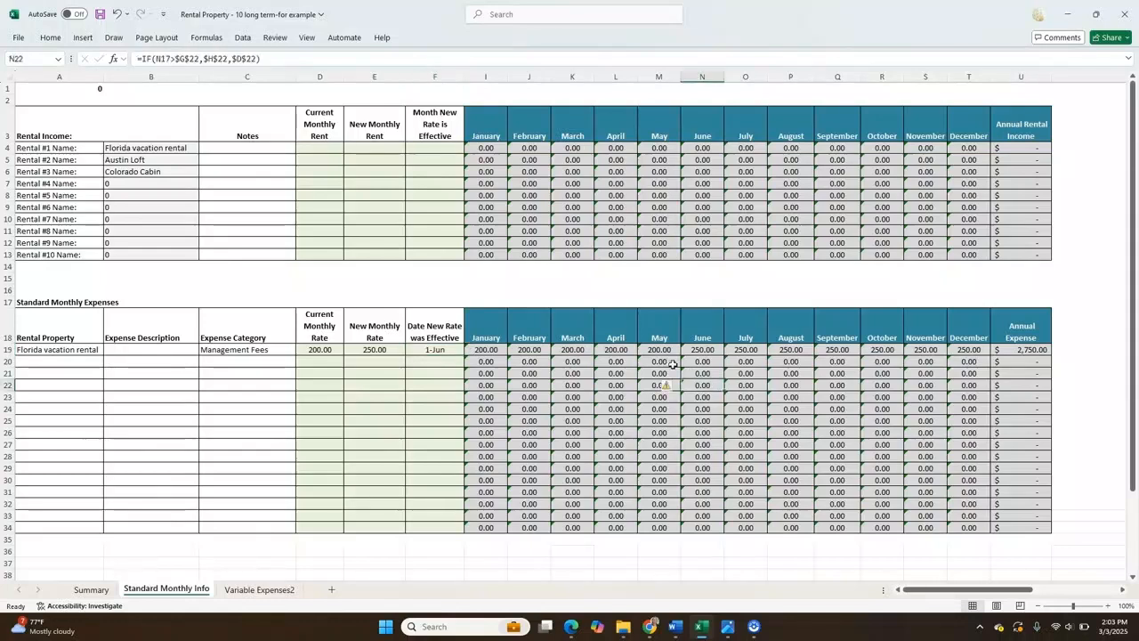
drag(712, 349, 970, 353)
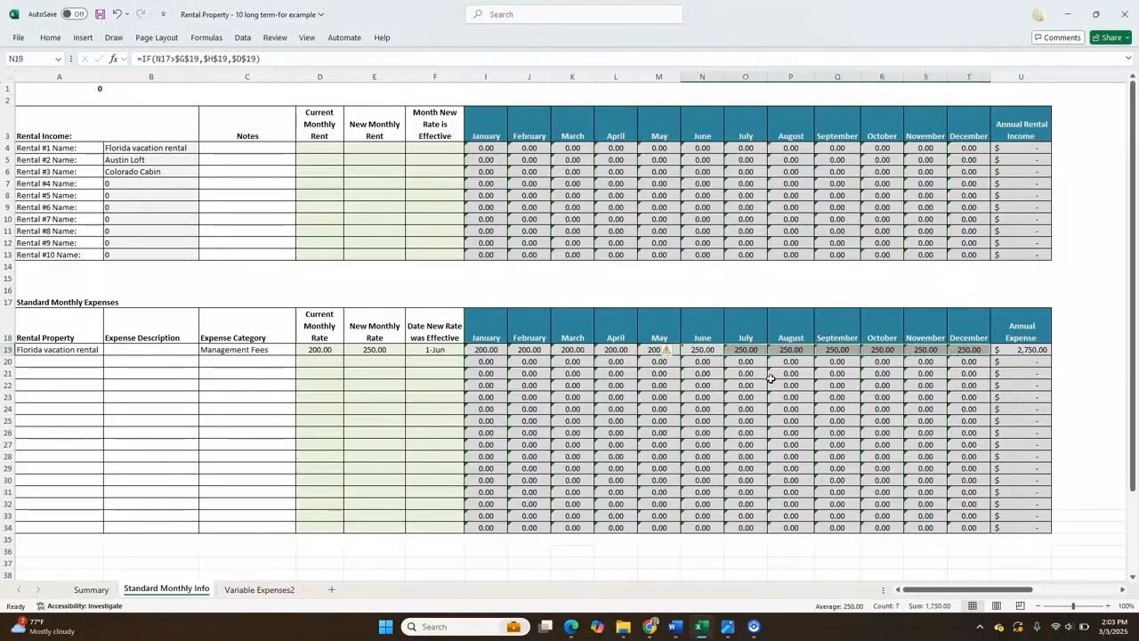
click(690, 362)
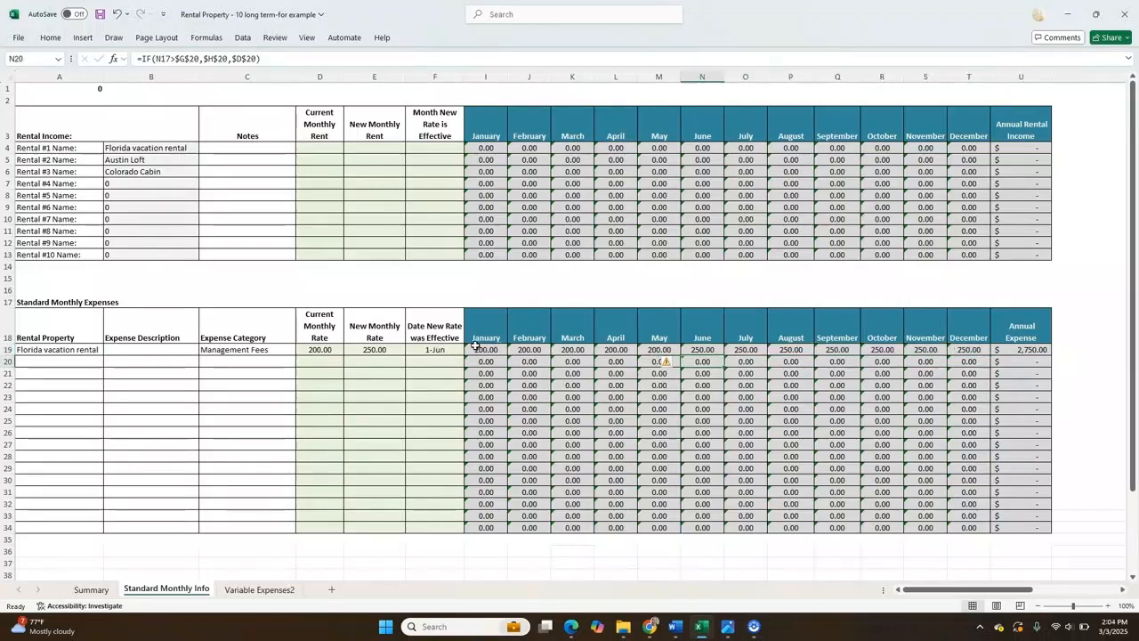
click(415, 361)
click(439, 148)
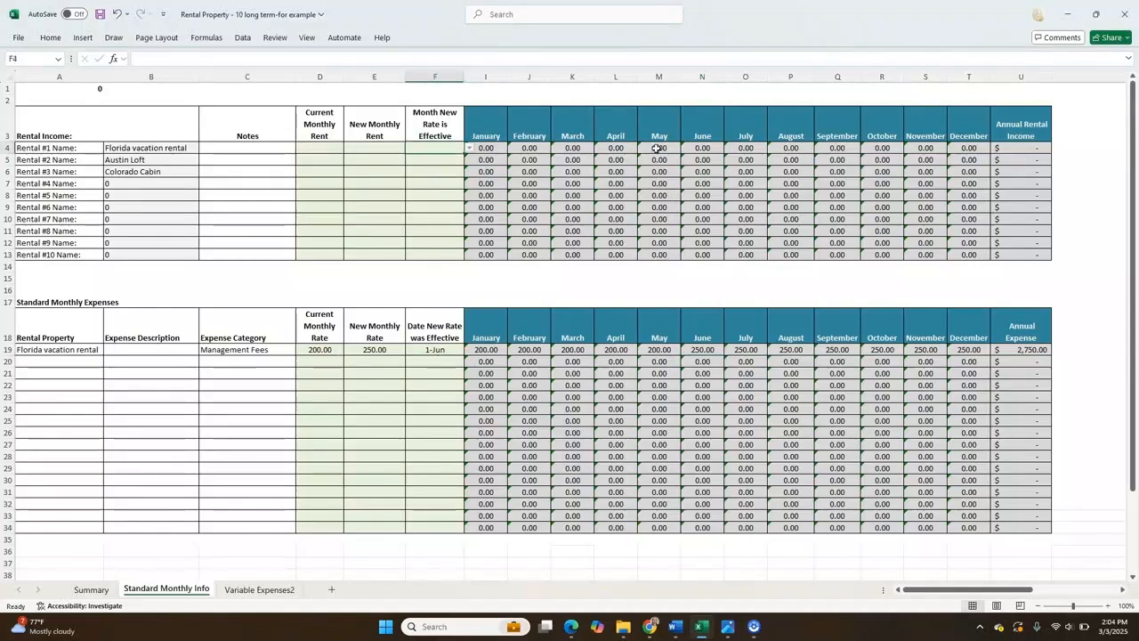
click(359, 150)
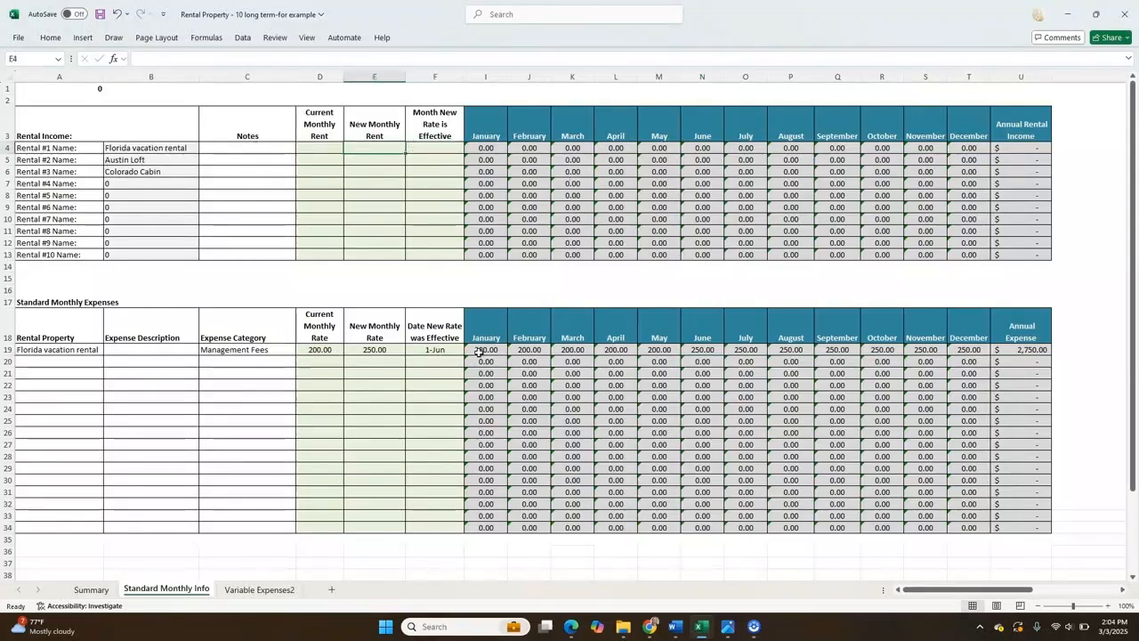
click(412, 320)
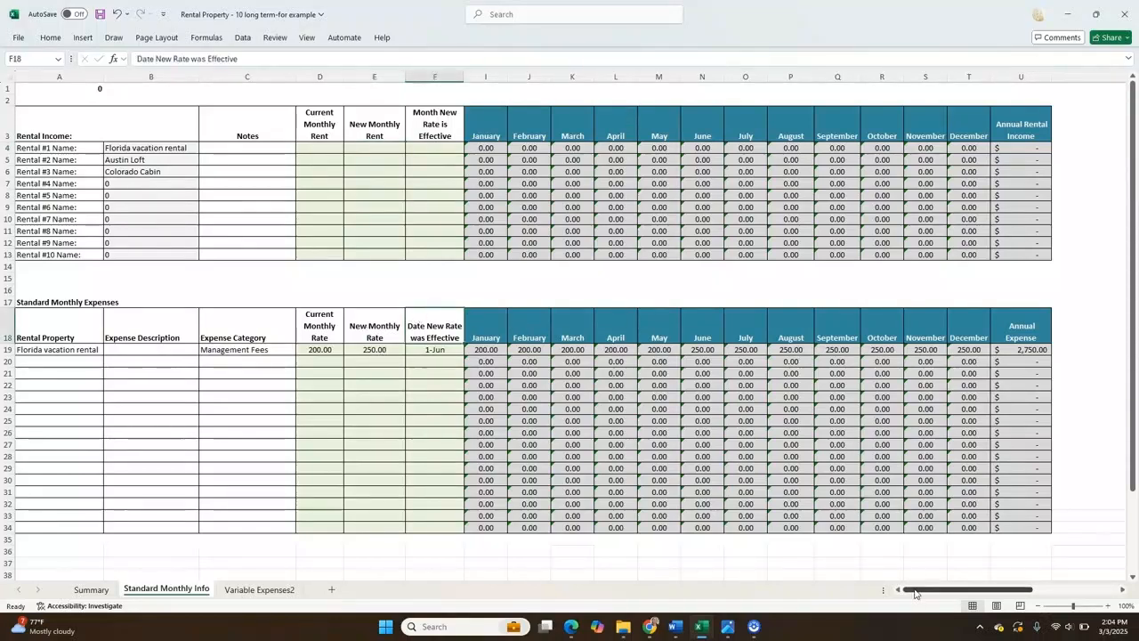
click(451, 350)
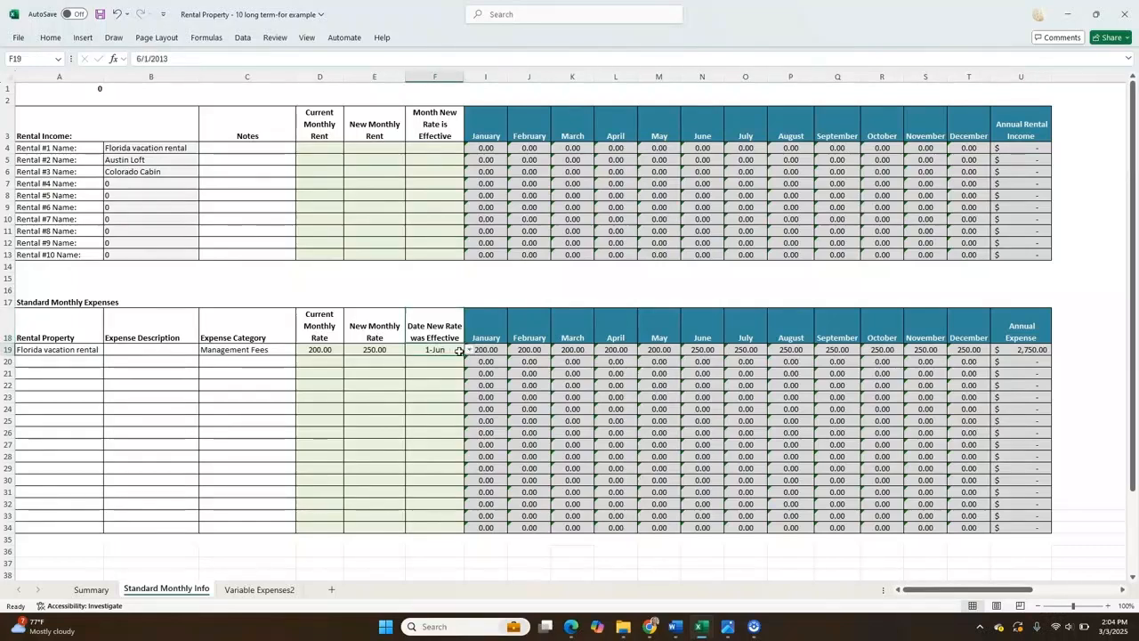
click(470, 350)
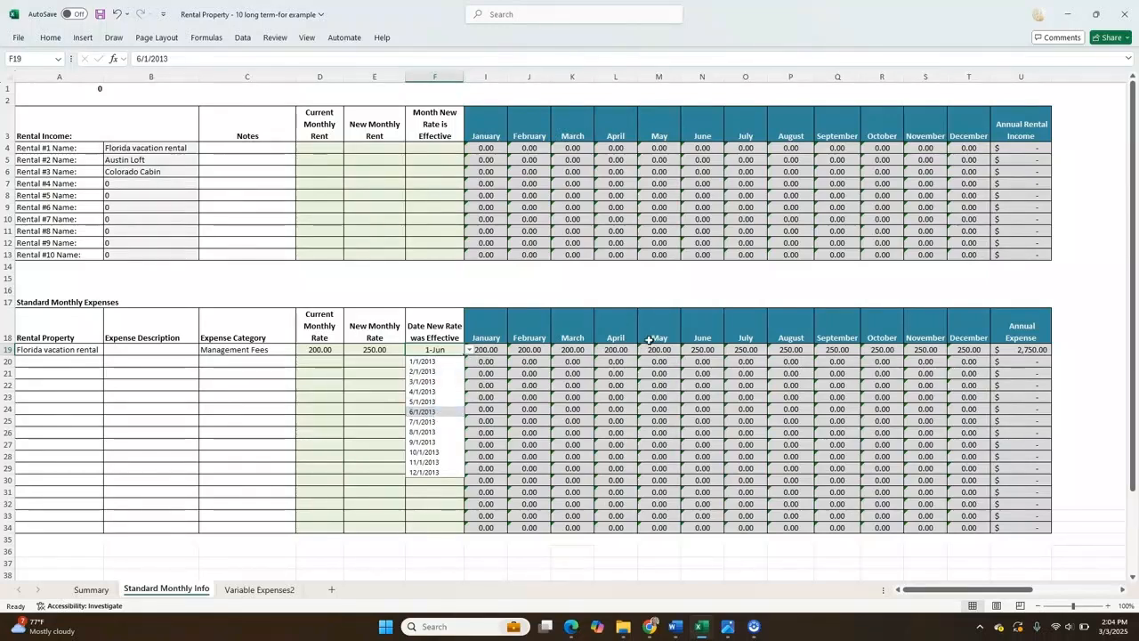
click(456, 317)
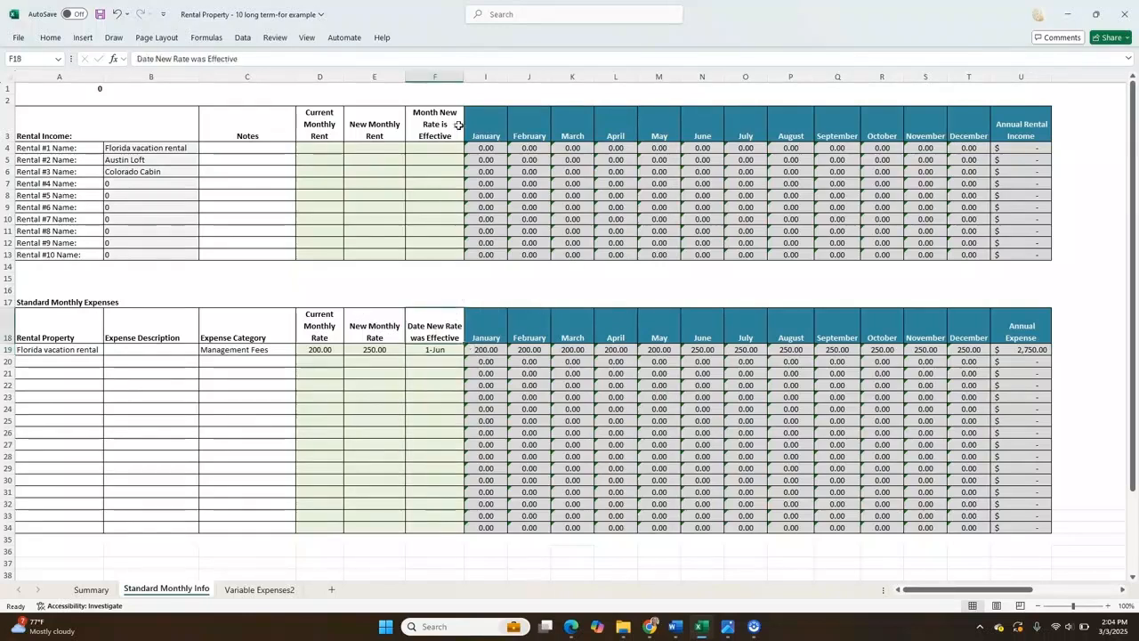
- Unhide the helper columns G and H between the effective-date column and January
drag(451, 77, 490, 77)
right_click(492, 78)
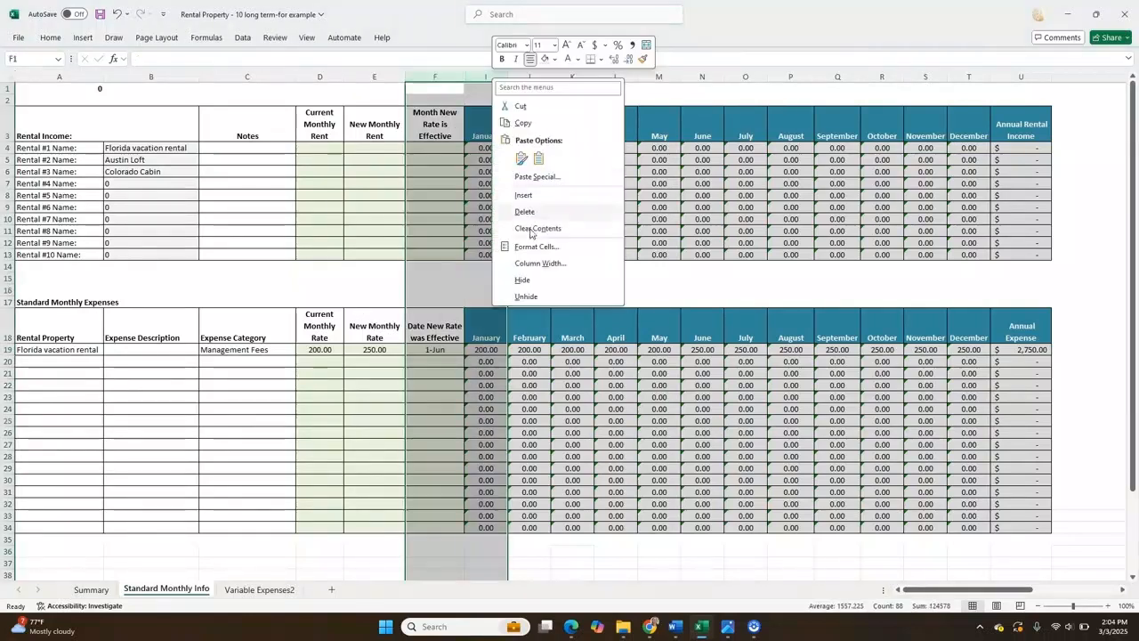
click(527, 296)
click(531, 310)
- Change the font color of the hidden date numbers above the expense table's January to December headings, I17:T17, to red
drag(545, 301, 1051, 301)
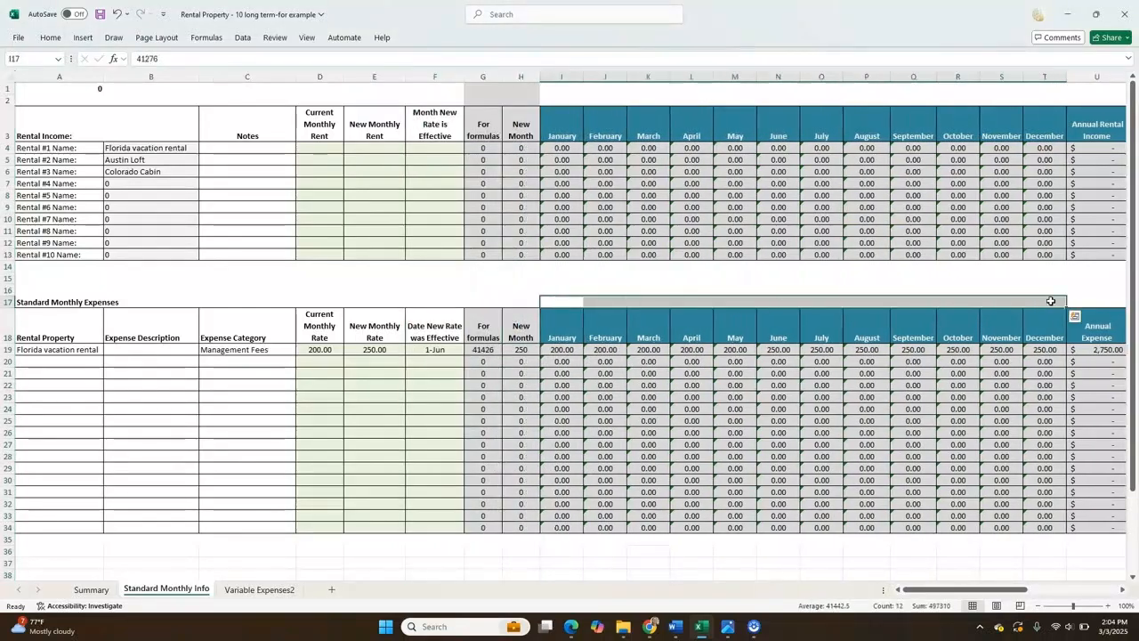
right_click(1065, 306)
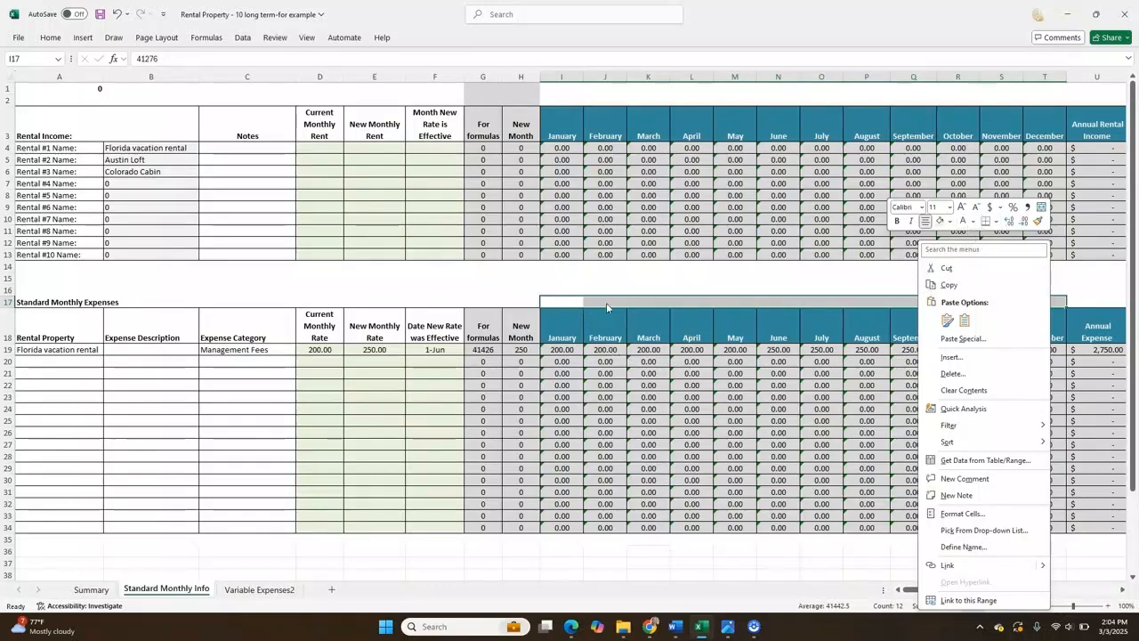
click(976, 221)
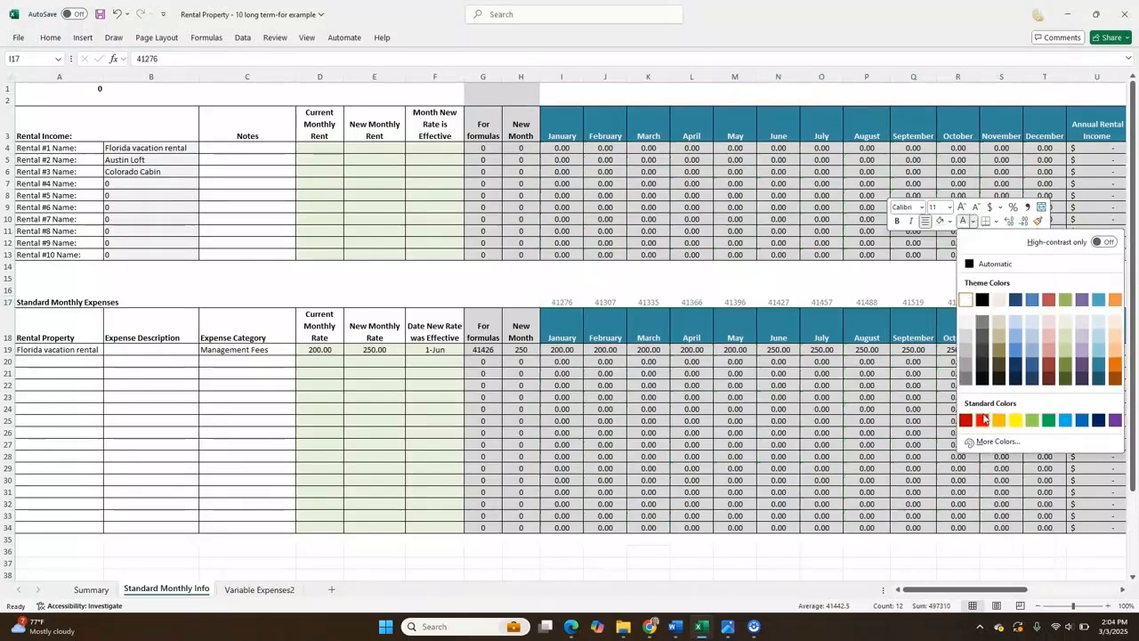
click(982, 420)
click(571, 321)
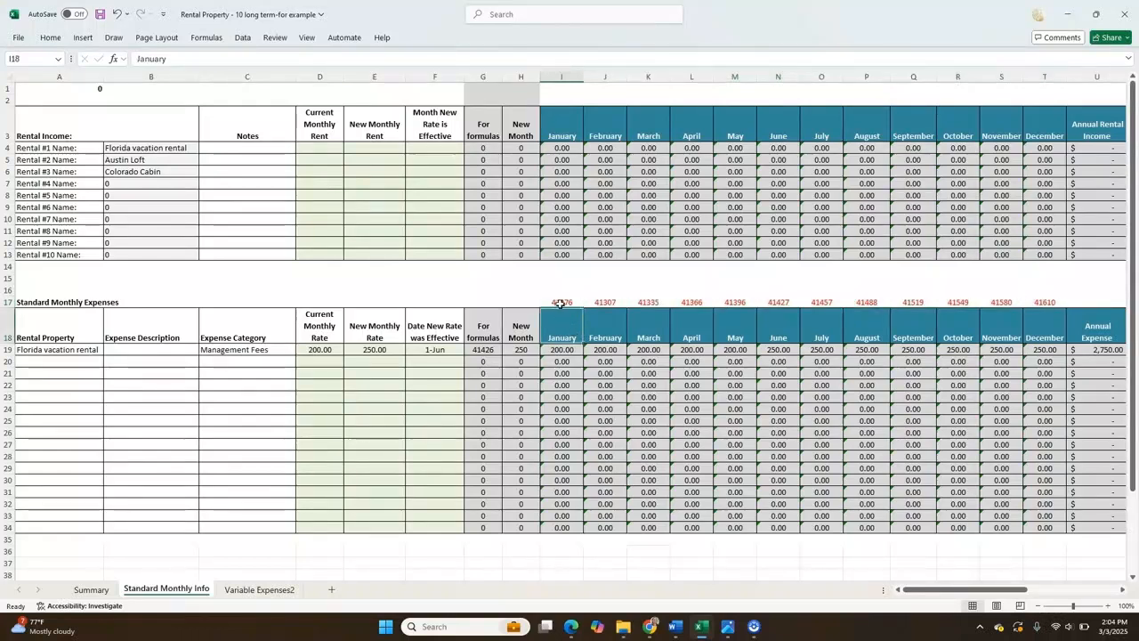
- Format the red serial numbers above the expense months, I17:T17, as dates of the 3/14/2012 type
click(574, 299)
drag(574, 301, 1037, 307)
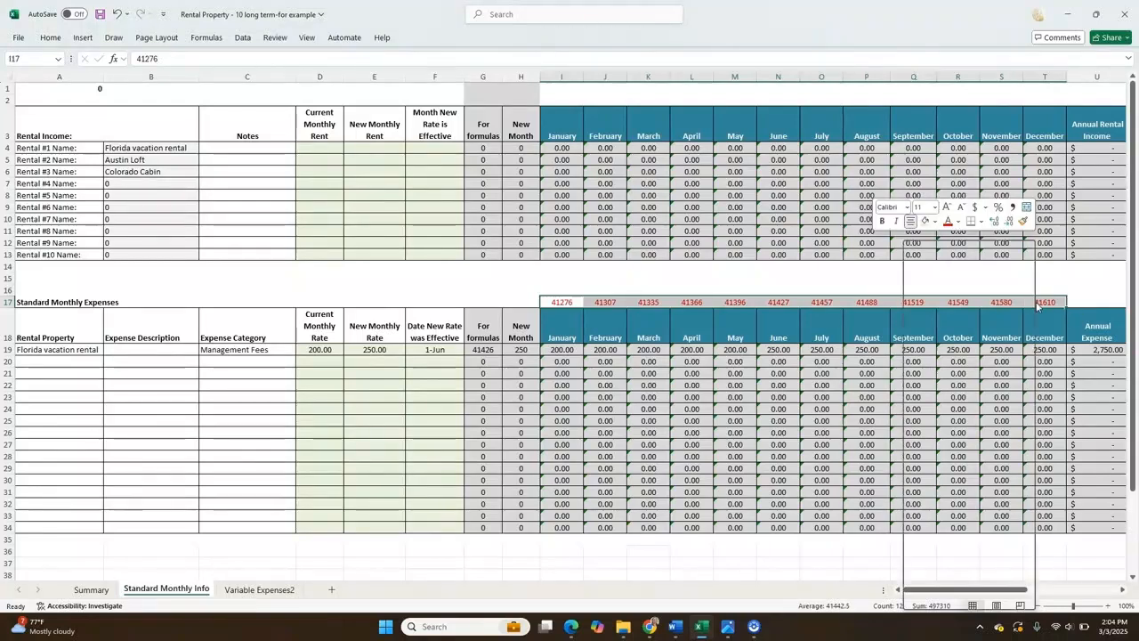
right_click(1037, 307)
click(959, 517)
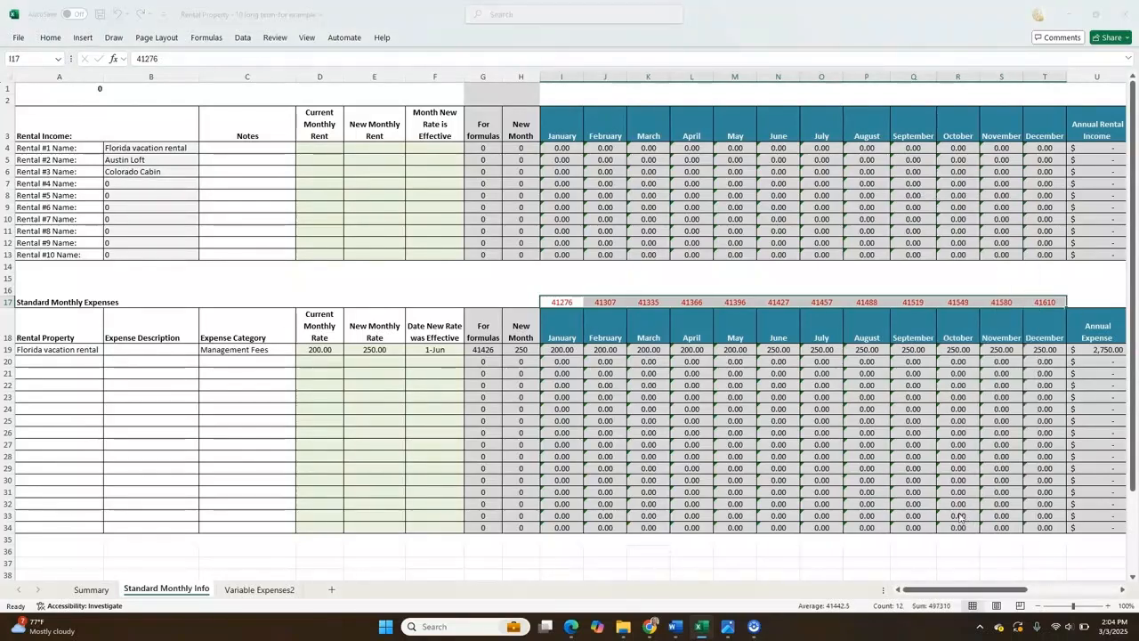
click(190, 217)
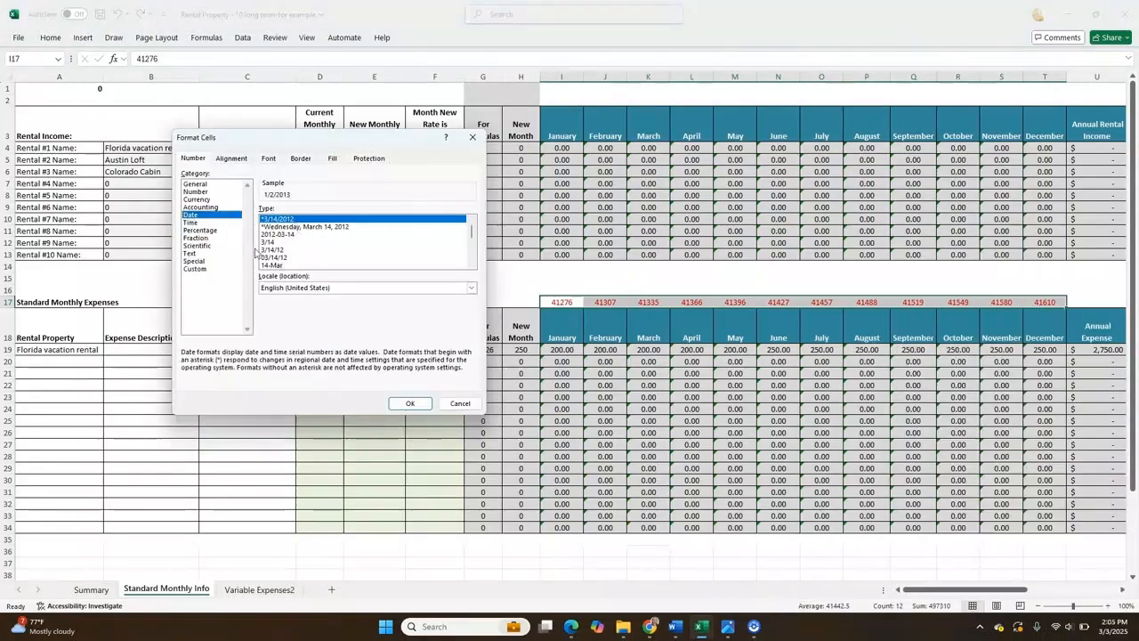
click(408, 403)
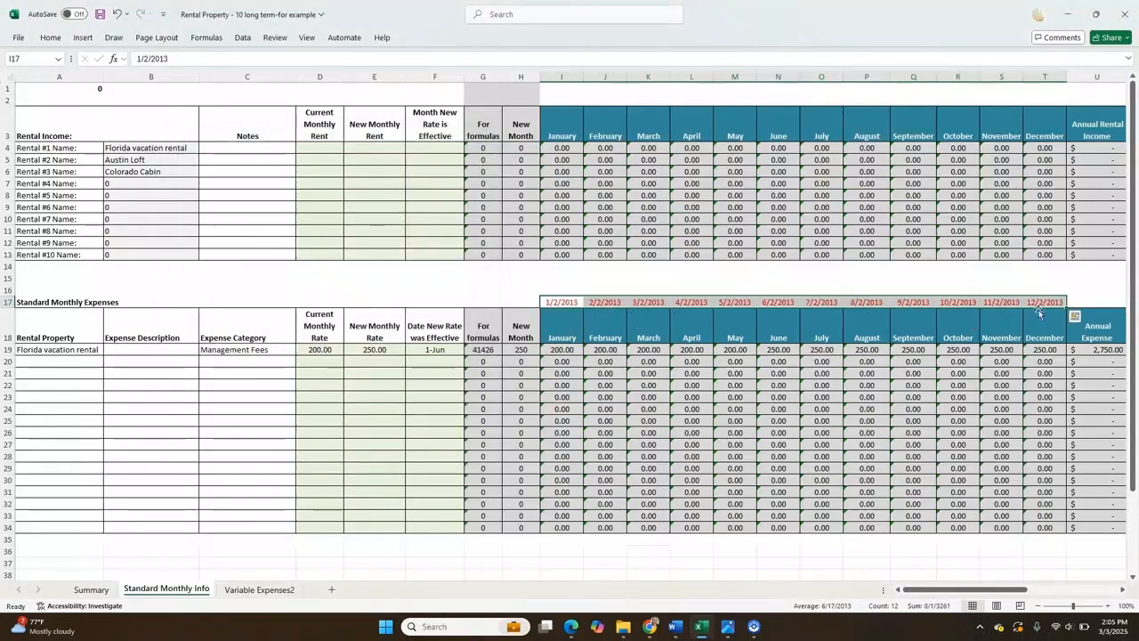
- Examine the management fee's helper cells G19 and H19 and the January IF formula in I19 that uses them
click(476, 352)
click(482, 338)
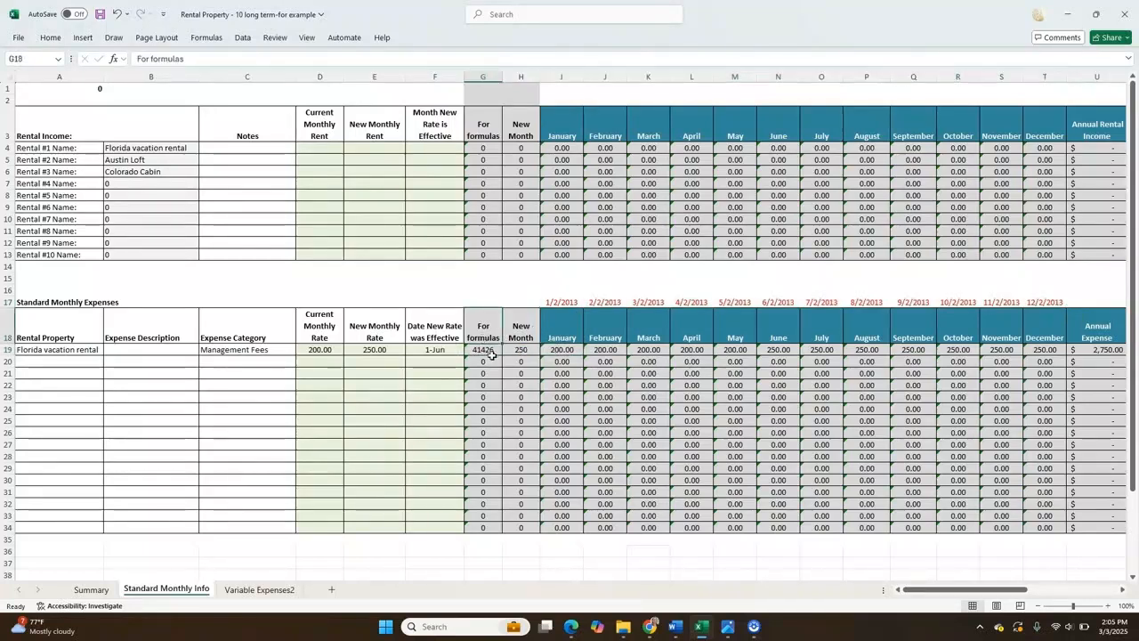
double_click(520, 349)
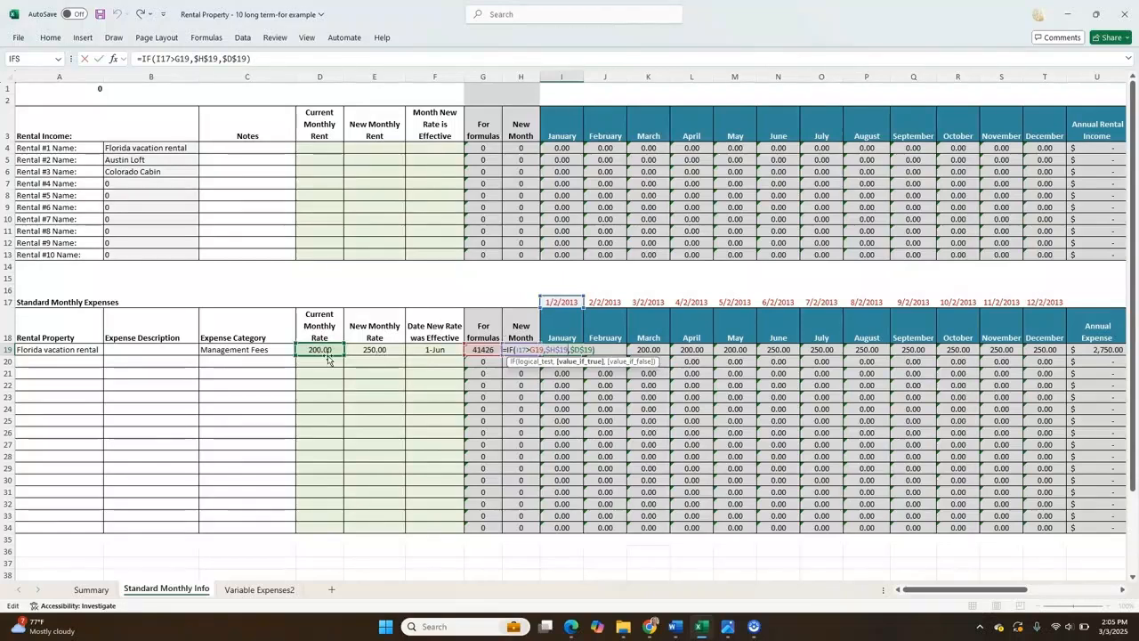
key(Tab)
- Hide columns W to Y with the expense-category list and narrow column V beside the annual totals
key(Up)
key(Right)
key(Right)
key(Right)
key(Right)
key(Right)
key(Right)
key(Right)
key(Right)
key(Right)
key(Right)
key(Right)
key(Right)
key(Right)
key(Right)
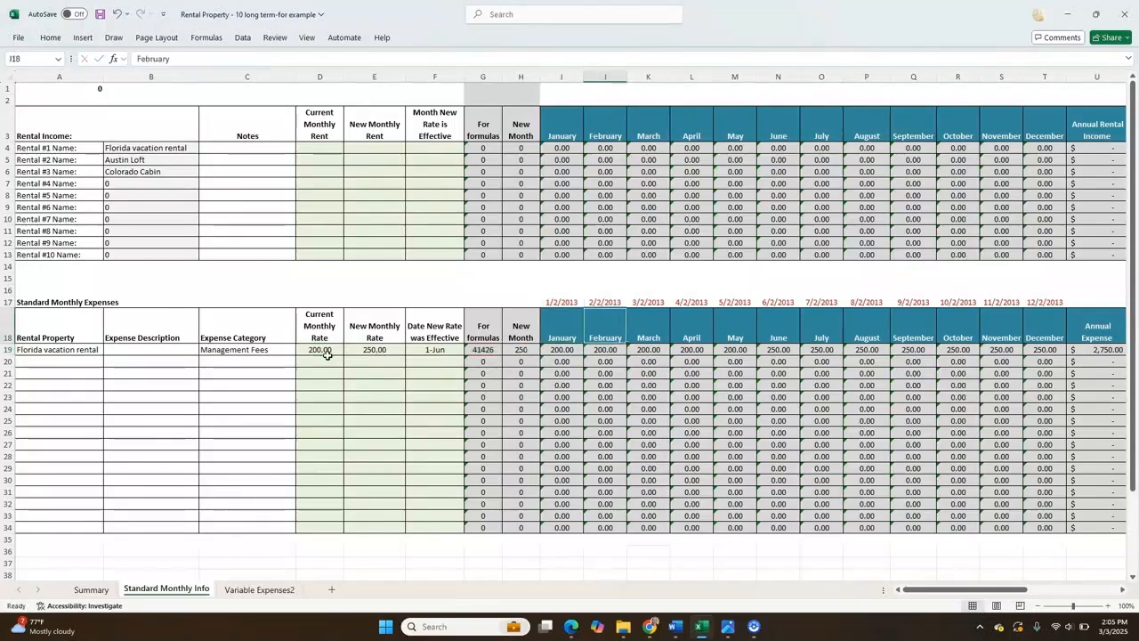
key(Delete)
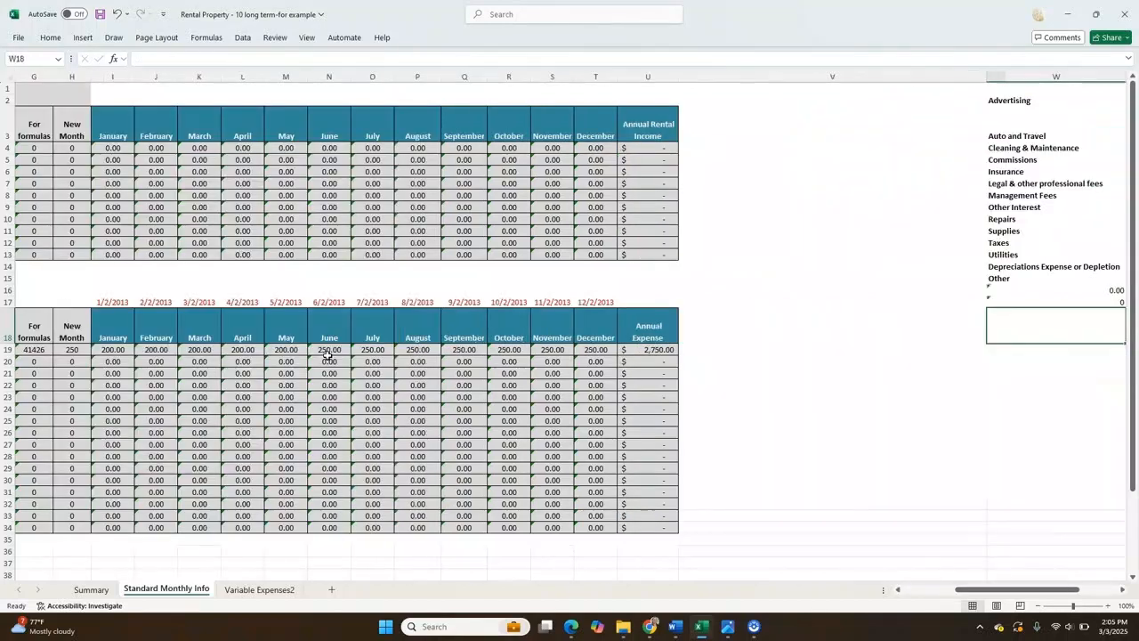
key(Right)
key(Right)
key(Right)
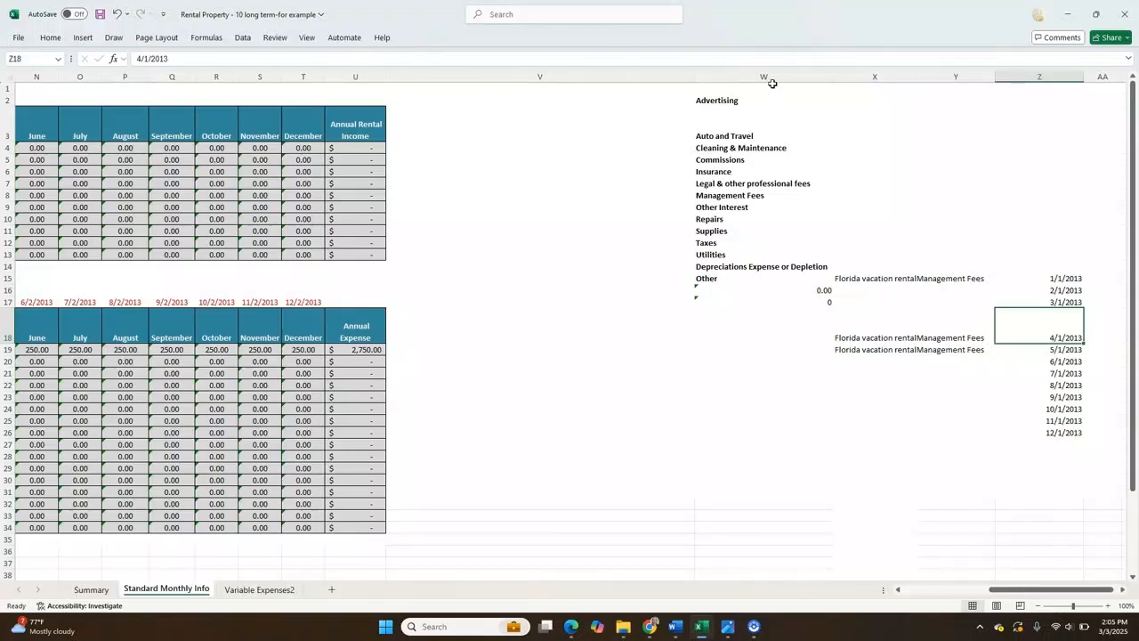
drag(771, 80, 966, 78)
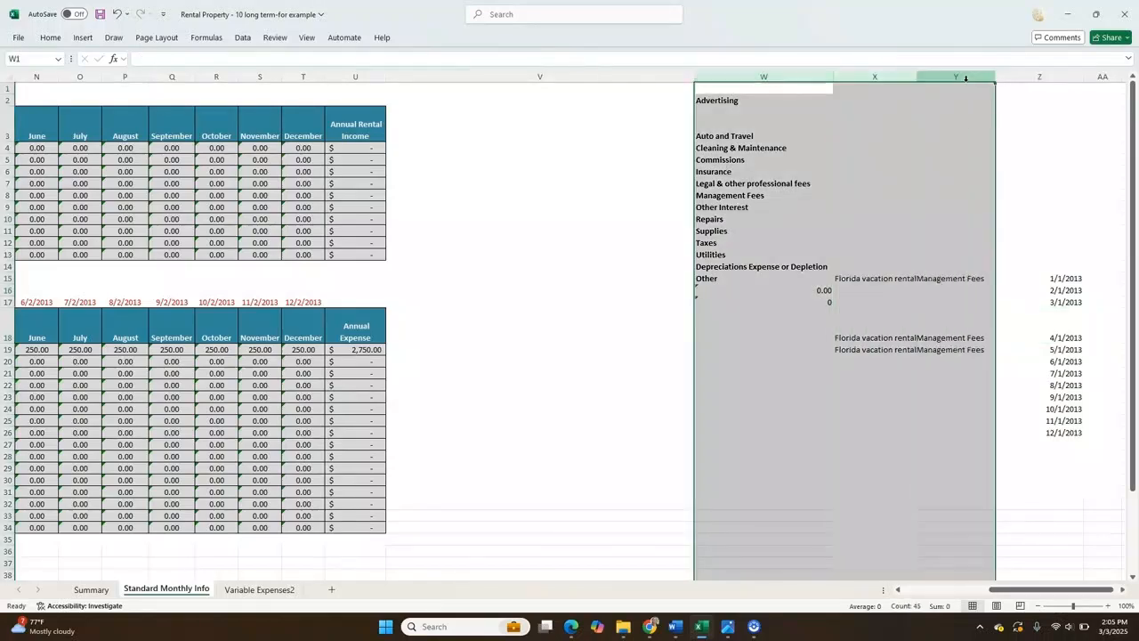
key(ctrl+minus)
click(547, 308)
drag(691, 79, 503, 78)
click(654, 300)
click(609, 290)
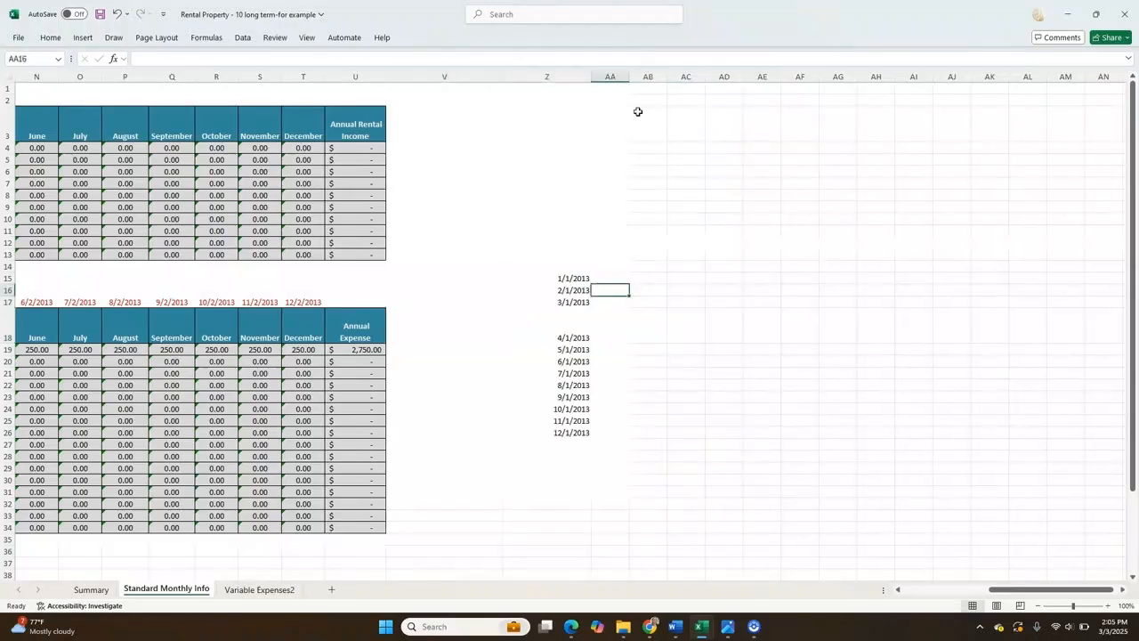
- Widen column AA, enter =Z15 in AA15 and fill the formula down to AA26
drag(629, 78, 692, 82)
click(570, 277)
click(636, 288)
click(640, 279)
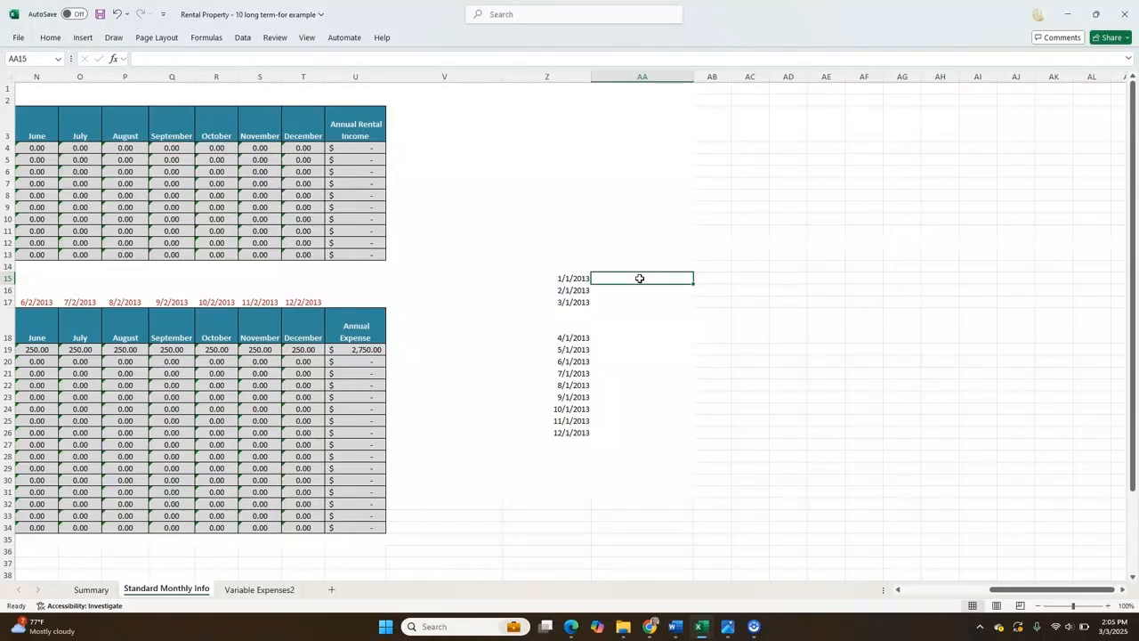
text(=)
key(Left)
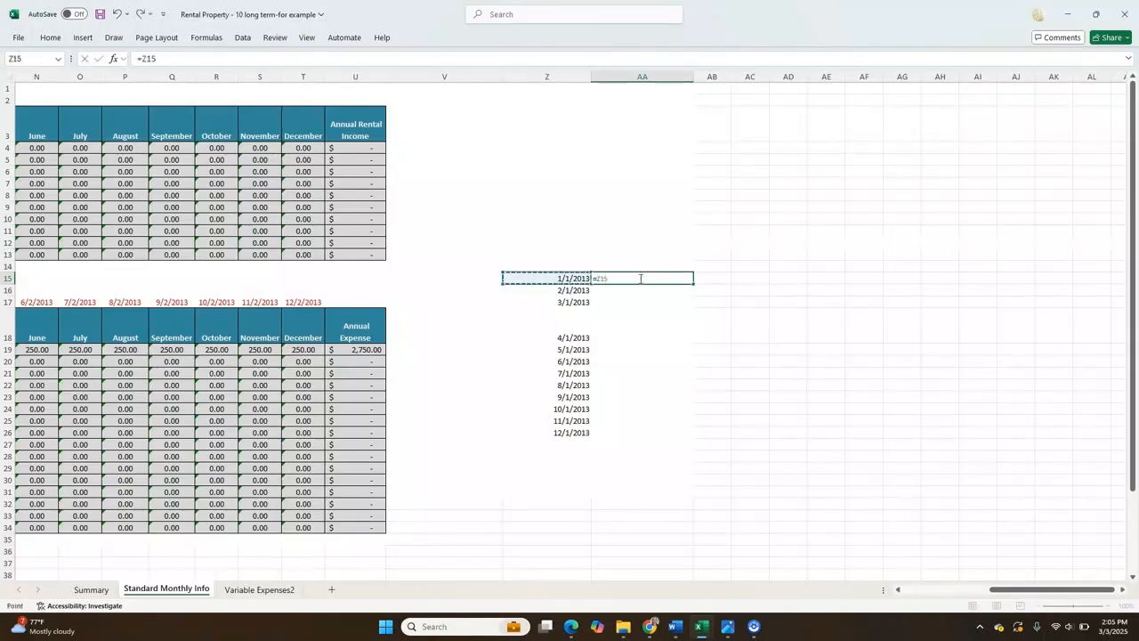
key(Return)
click(640, 279)
drag(694, 287, 697, 437)
- Format the copied dates in AA15:AA26 as plain serial numbers without decimals
right_click(660, 433)
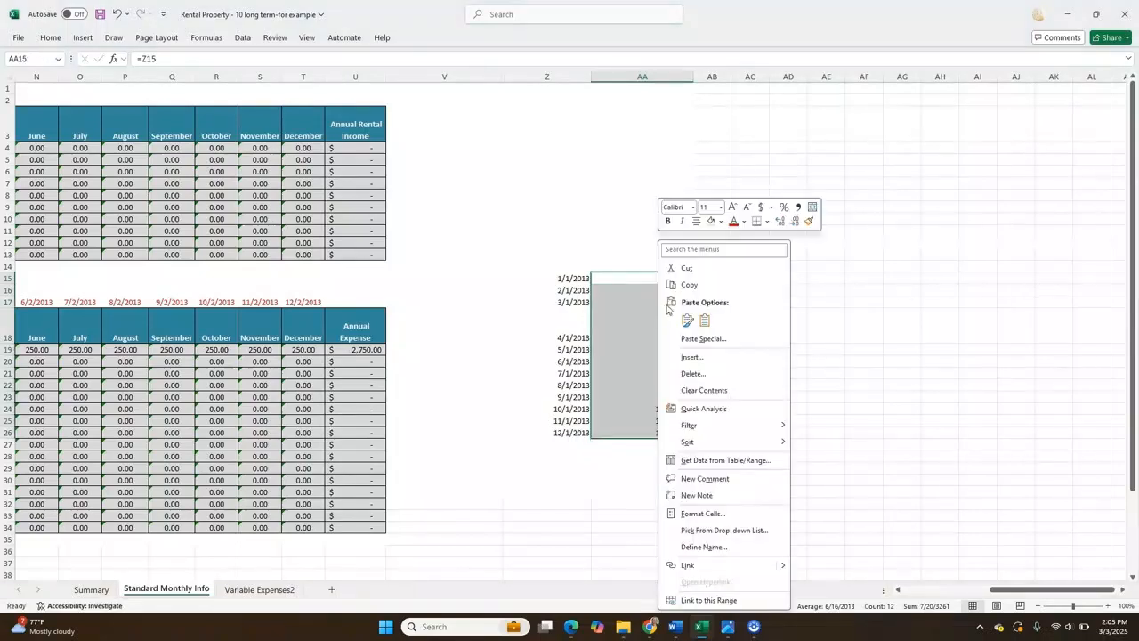
click(730, 516)
click(806, 595)
click(572, 279)
click(683, 320)
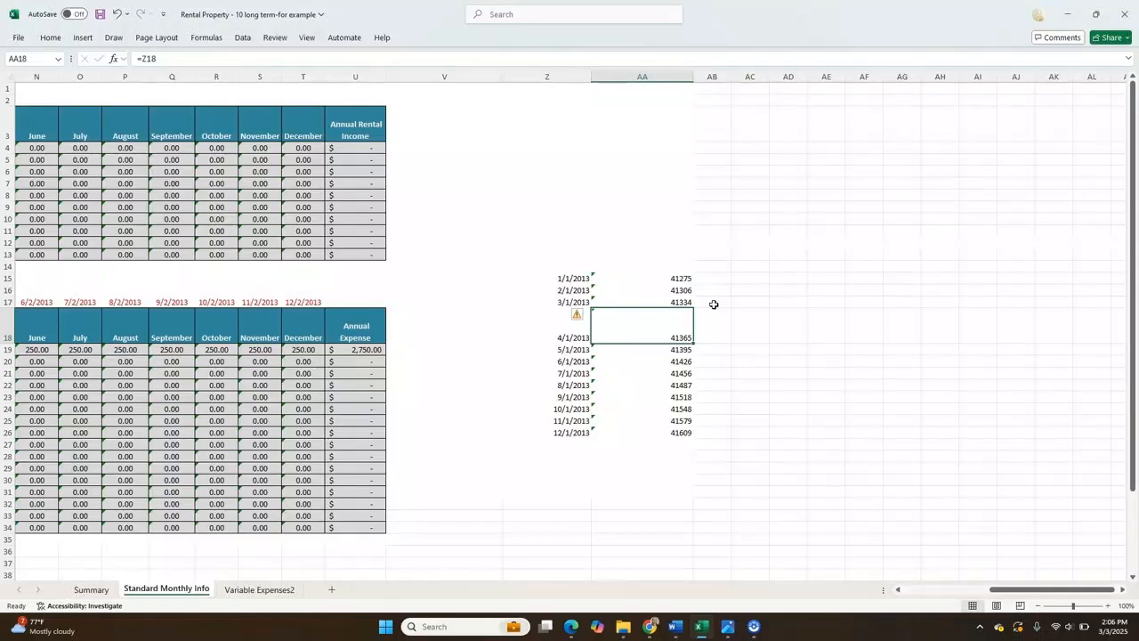
- Enter 1 in AD15, format it as a 3/14/2012-type date and widen column AD to fit
click(571, 274)
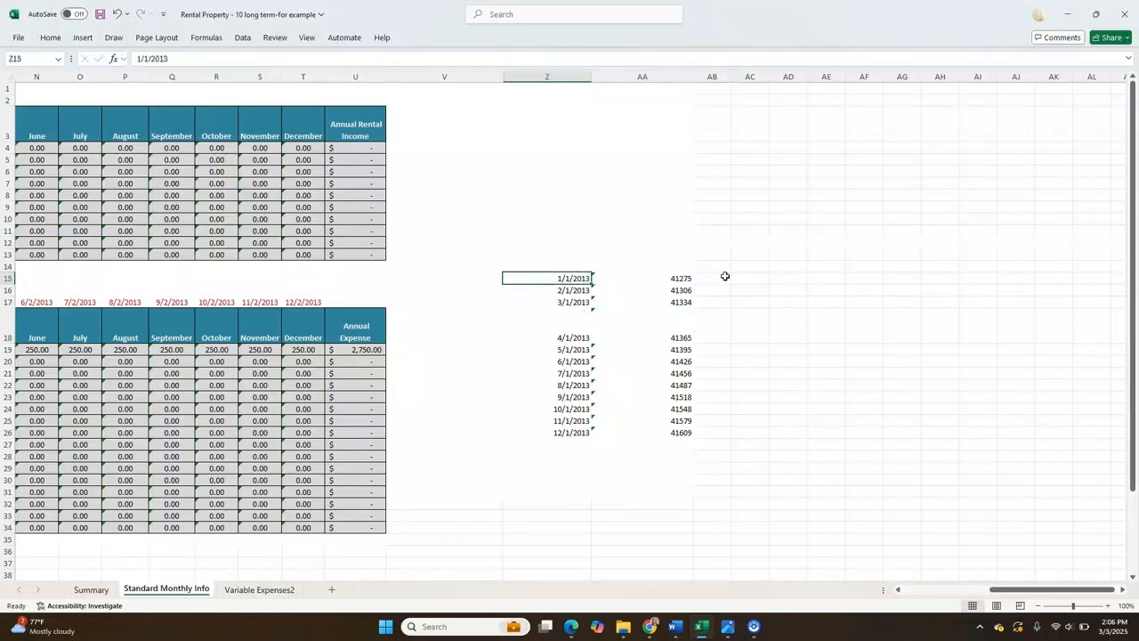
click(790, 278)
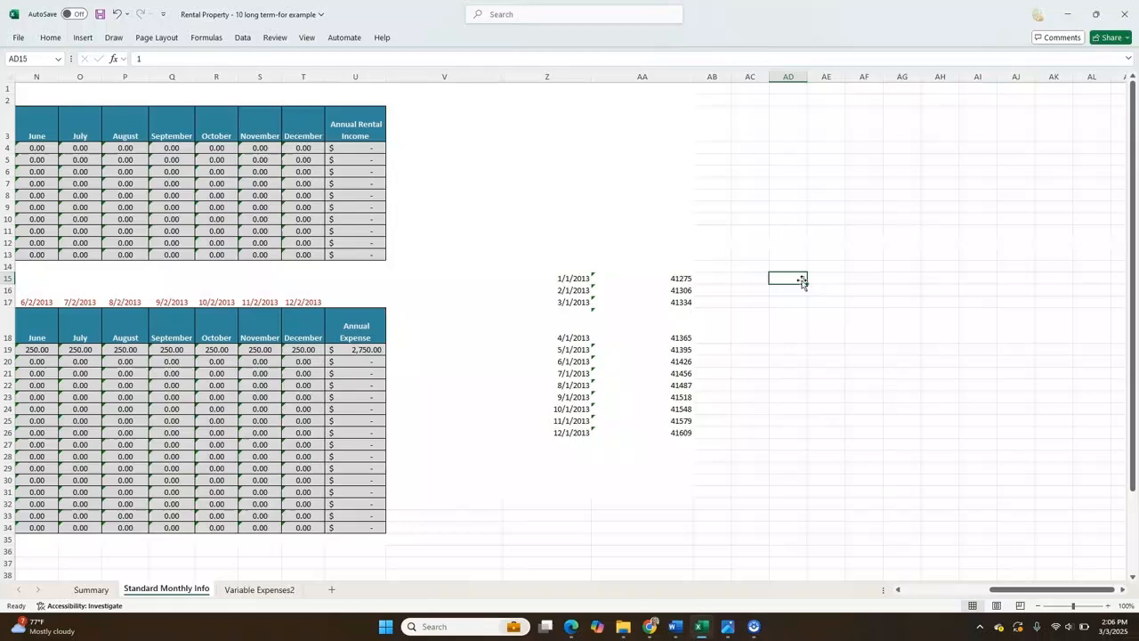
right_click(802, 282)
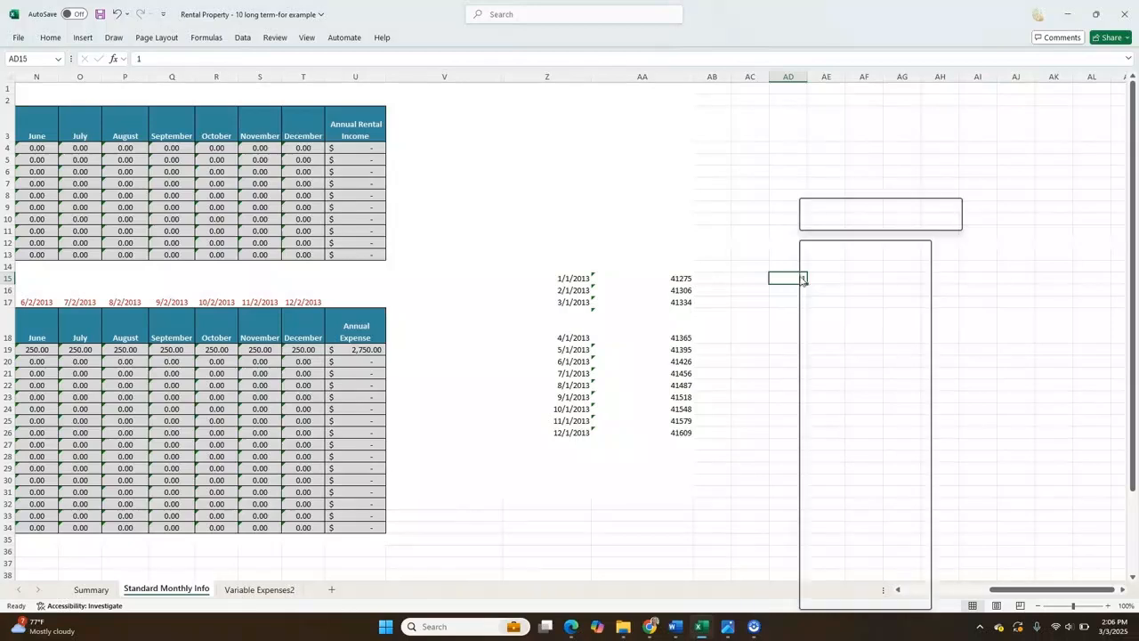
click(883, 516)
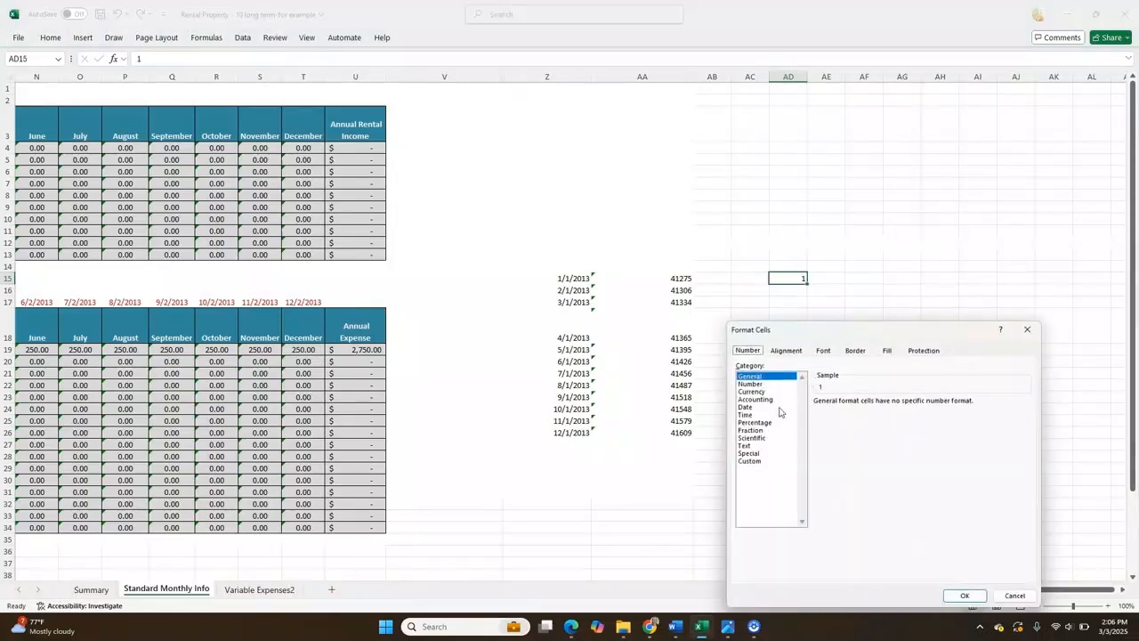
click(750, 407)
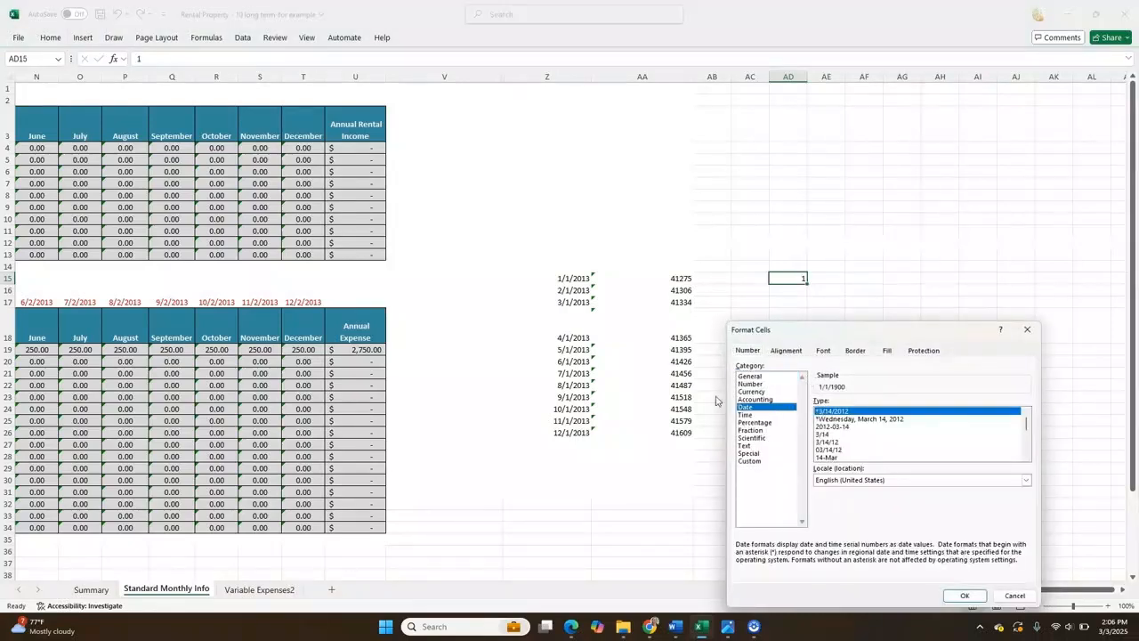
click(964, 595)
drag(807, 76, 818, 76)
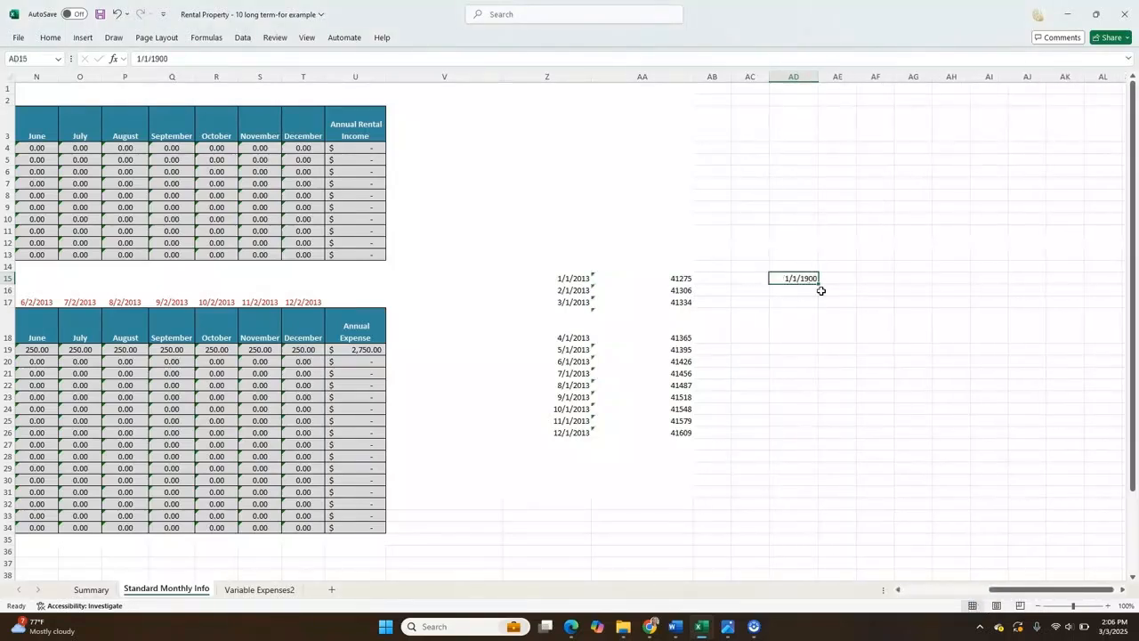
- Fill the AD15 date down as a daily series to AD20 and format AD15:AD20 as plain numbers
drag(818, 284, 818, 365)
click(806, 289)
drag(806, 277, 809, 363)
right_click(810, 363)
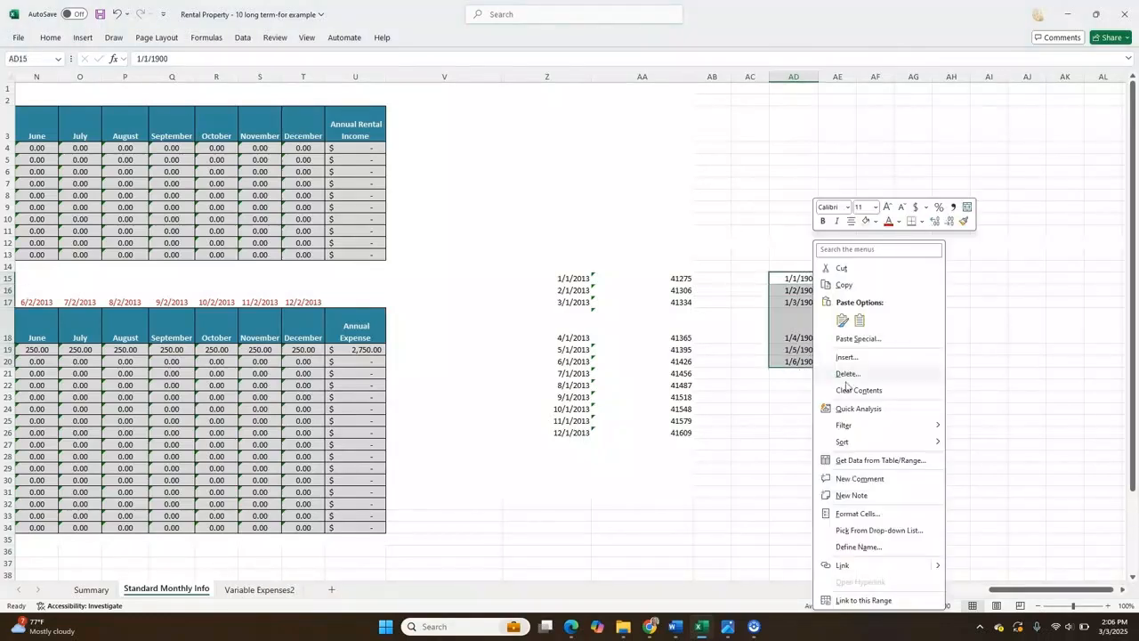
click(893, 517)
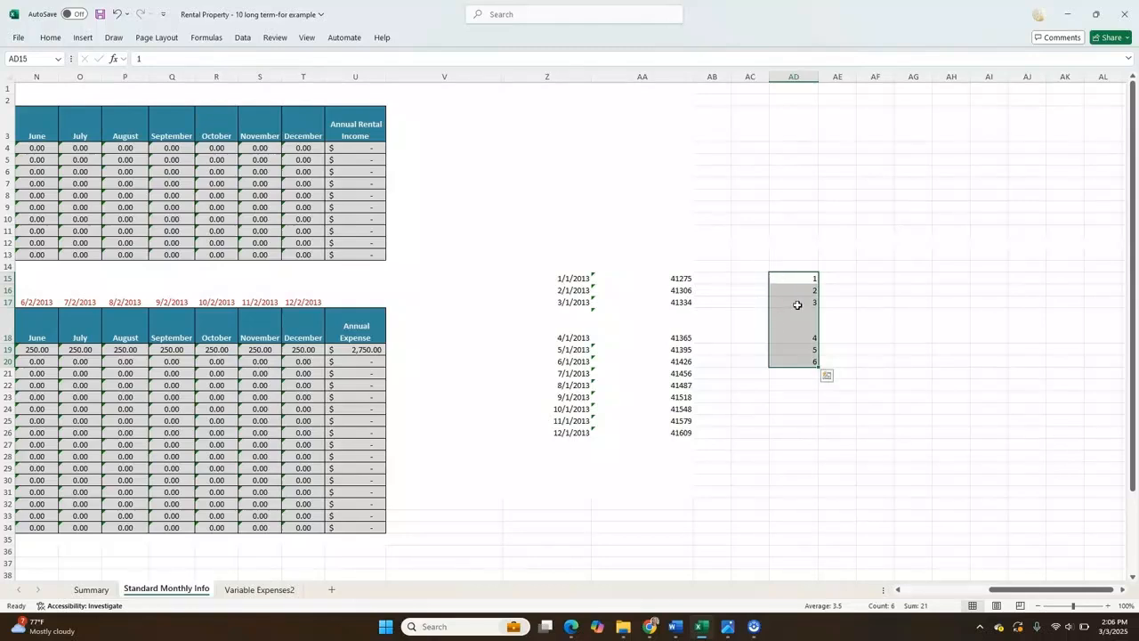
- Examine the serial numbers in column AA against the matching dates in column Z
click(691, 279)
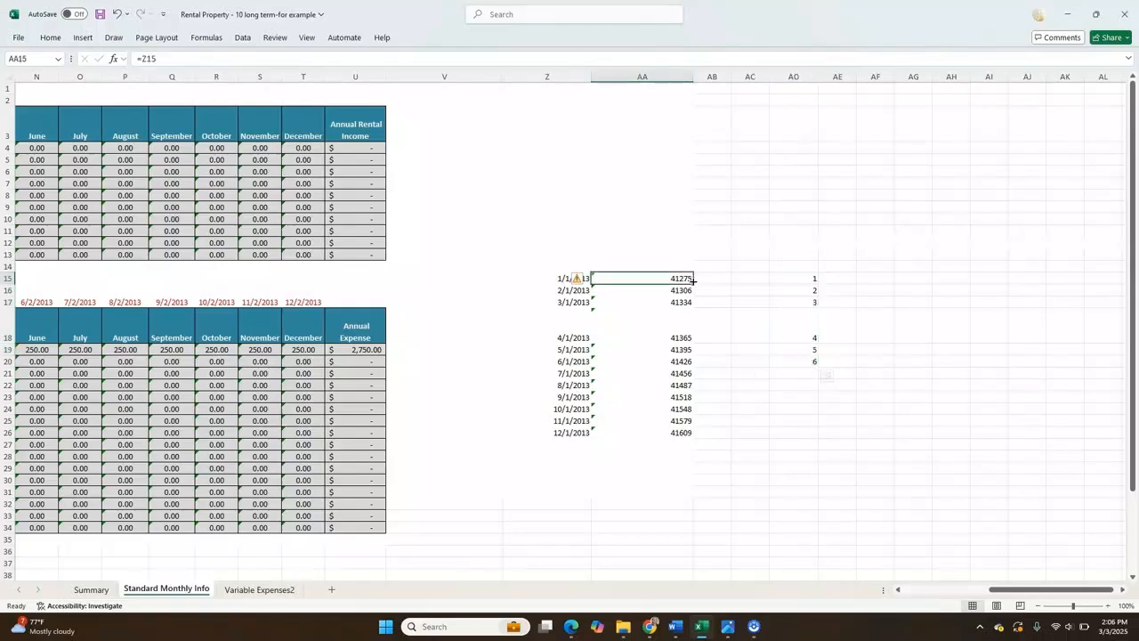
key(Right)
key(Up)
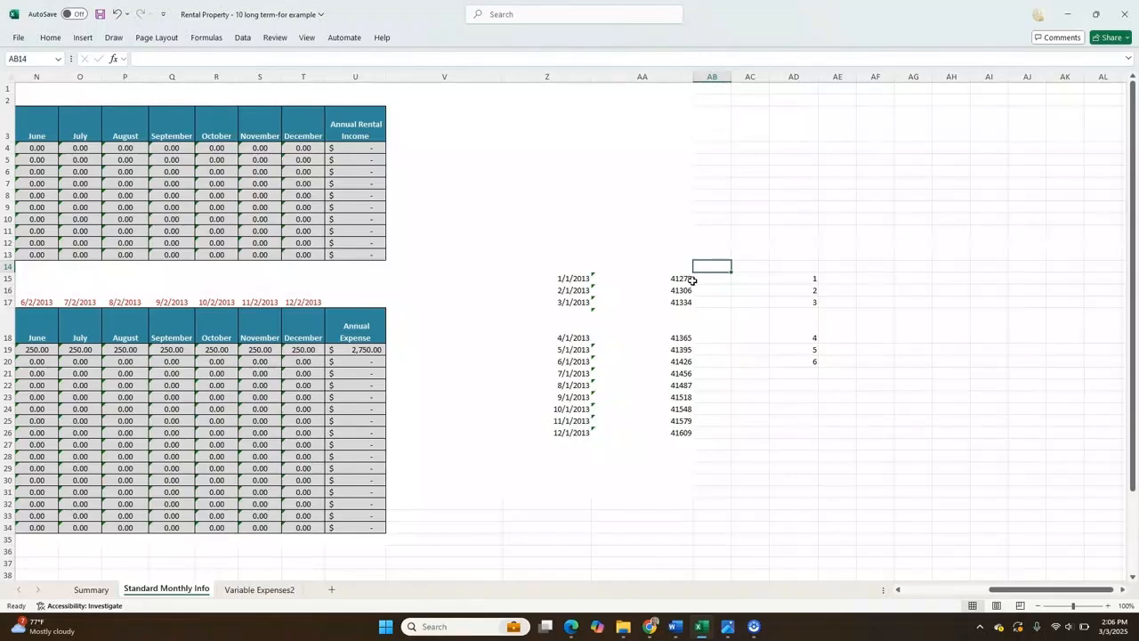
key(Left)
key(Left)
key(Left)
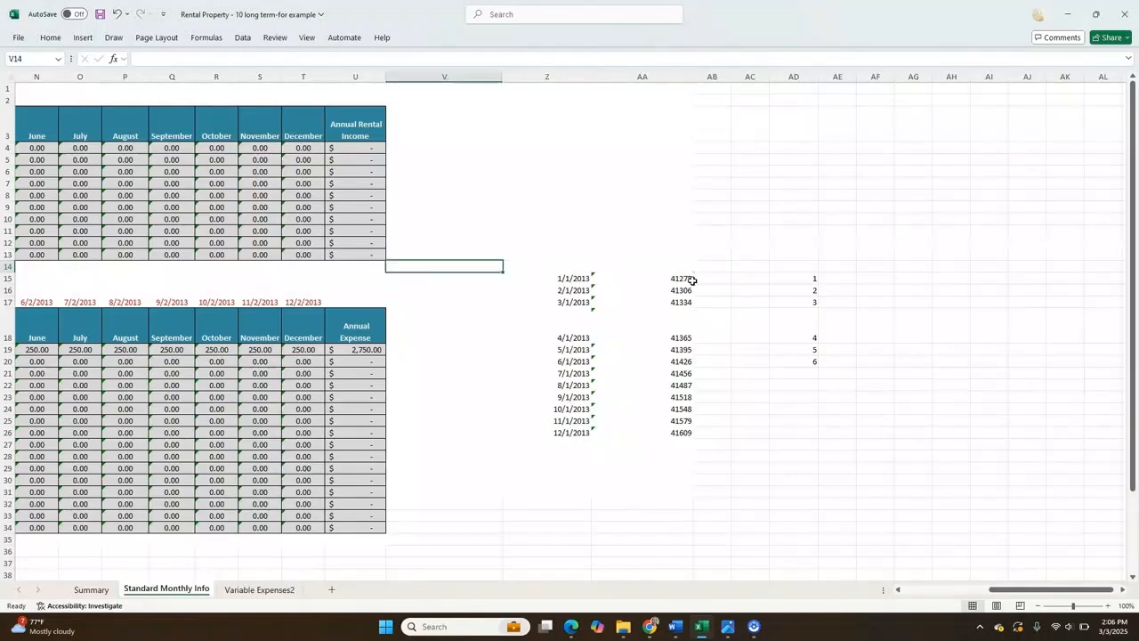
key(Right)
key(Right)
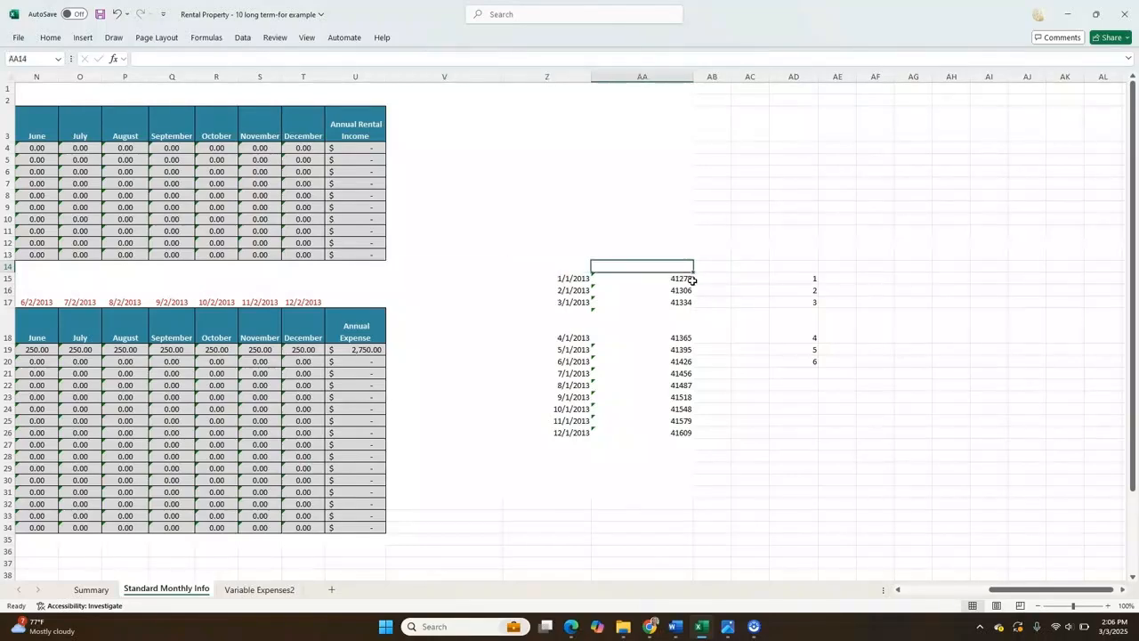
key(Right)
- Widen column F, which holds the effective dates of the new rates, slightly
key(Left)
key(Left)
key(Left)
key(Left)
key(Left)
key(Left)
key(Left)
key(Left)
key(Left)
key(Left)
key(Left)
key(Left)
key(Left)
key(Left)
key(Left)
key(Left)
key(Left)
key(Left)
key(Left)
key(Left)
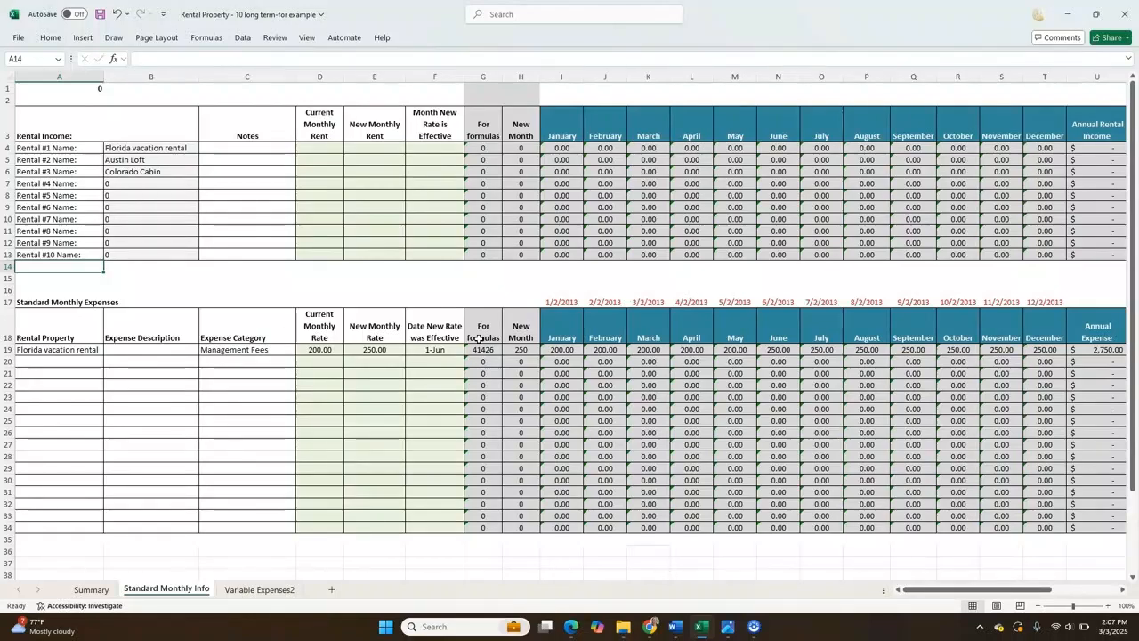
click(565, 301)
click(431, 351)
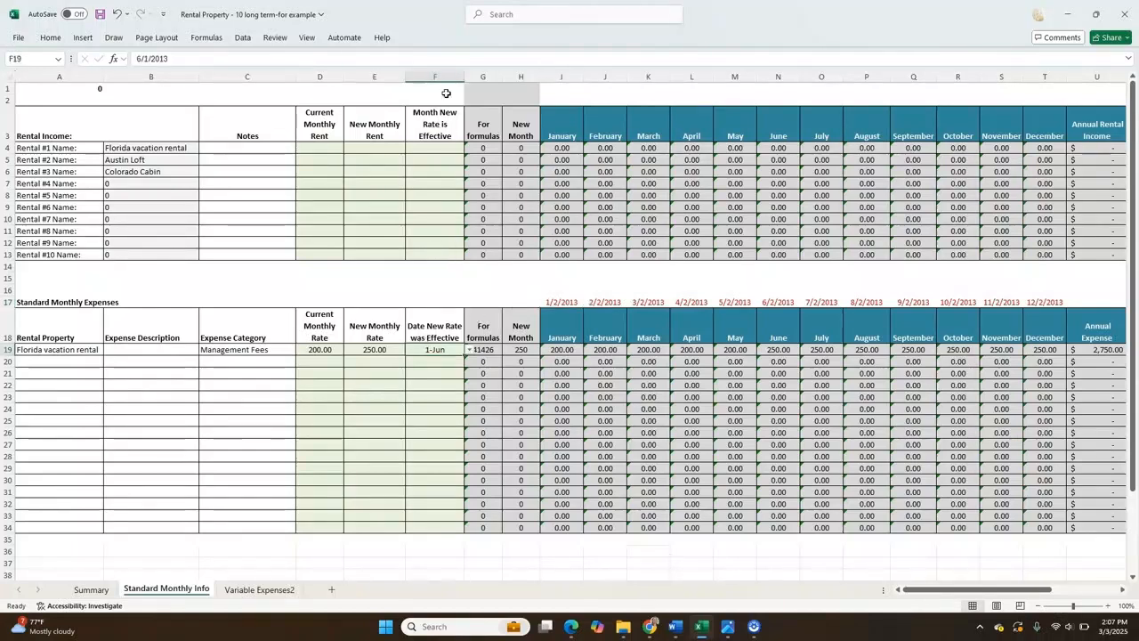
drag(464, 72, 472, 71)
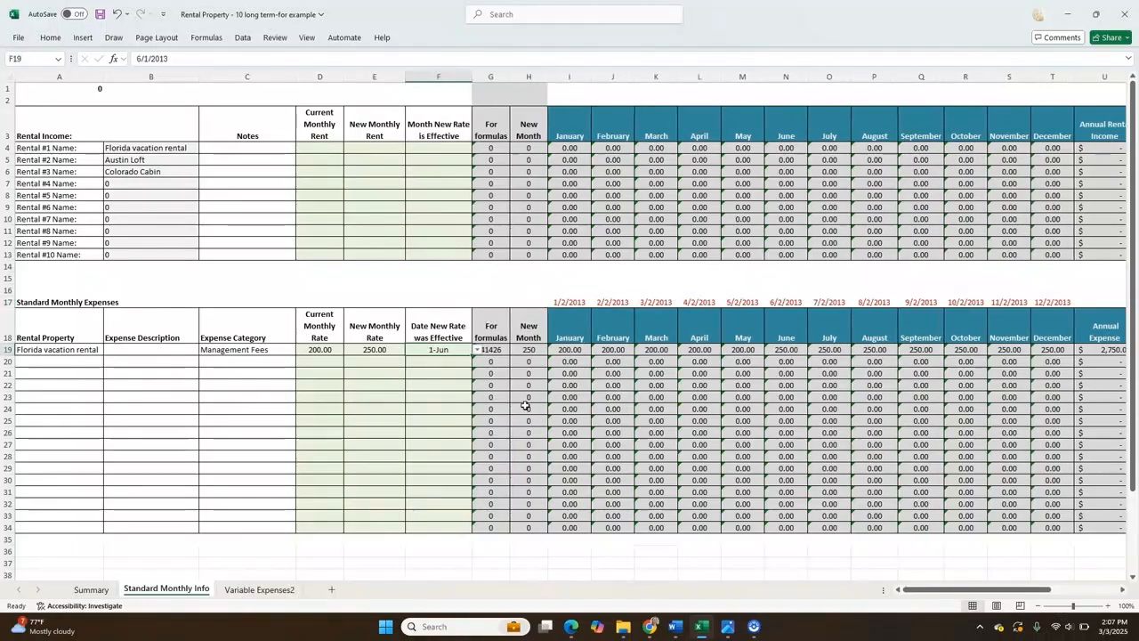
- Examine the effective-date choices offered in F19 and the date cells below it
click(477, 351)
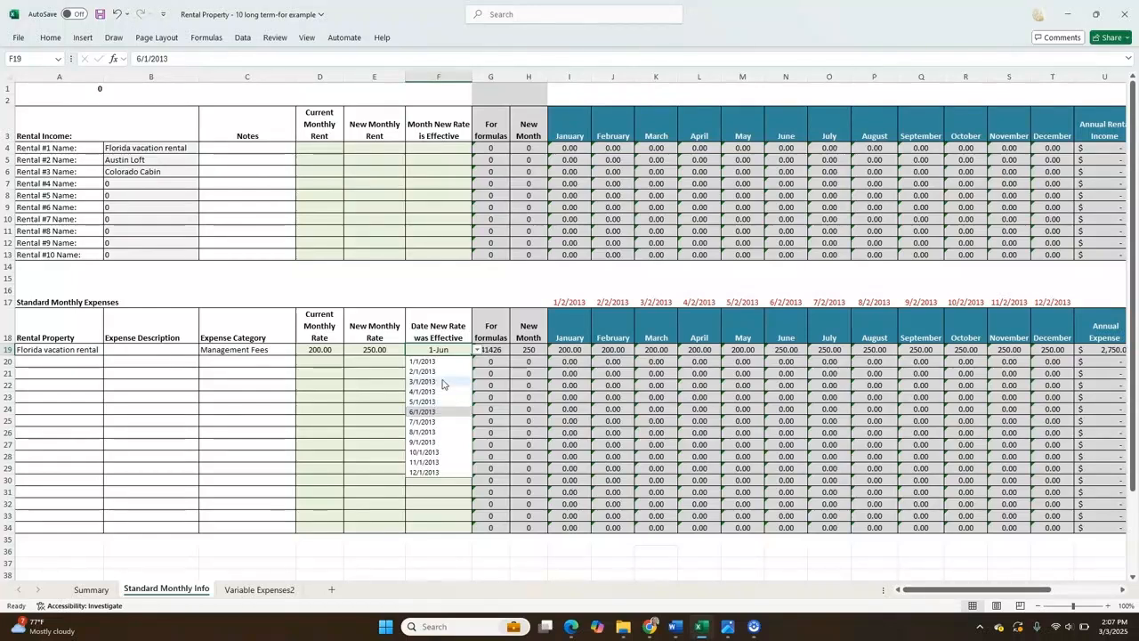
click(452, 327)
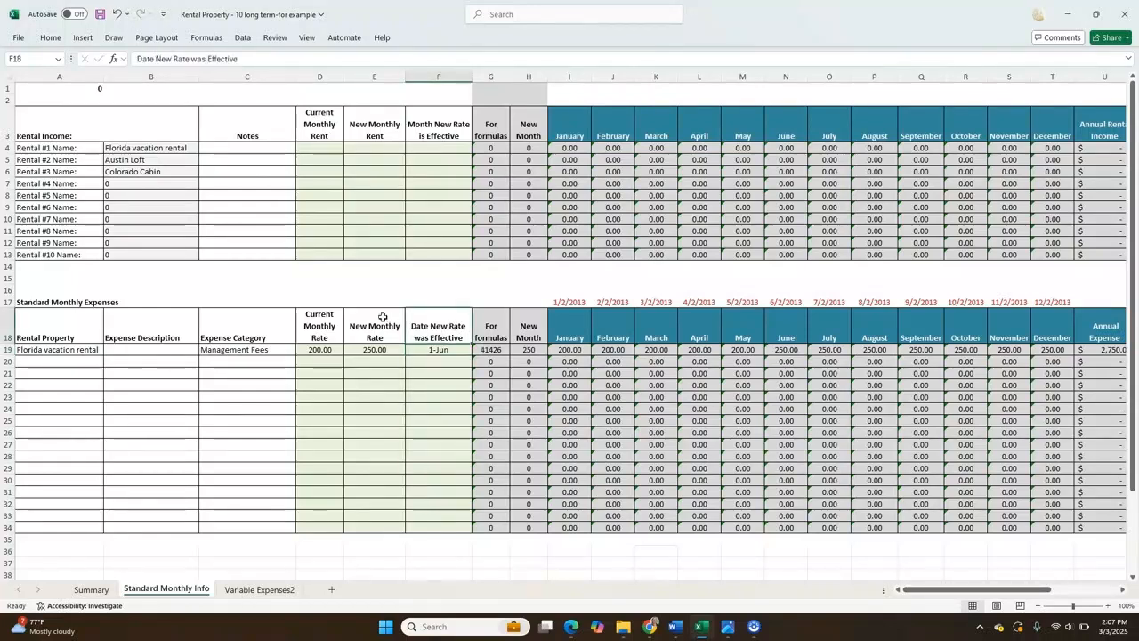
click(383, 318)
click(437, 362)
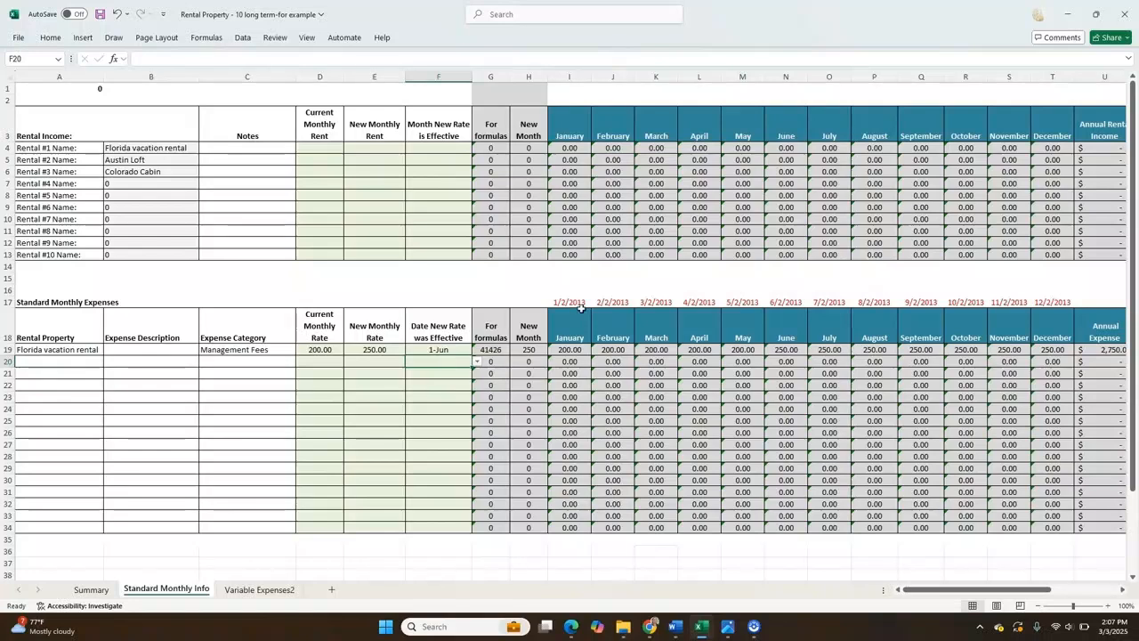
click(456, 373)
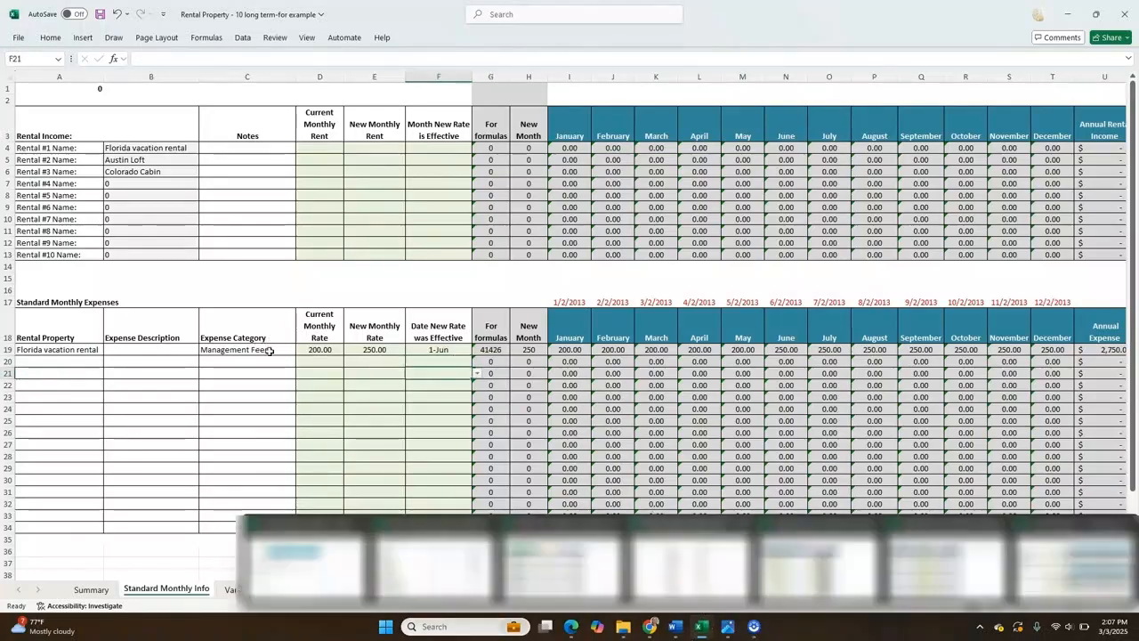
- Create a copy of the Standard Monthly Info sheet and place it before Variable Expenses2
click(262, 362)
right_click(199, 590)
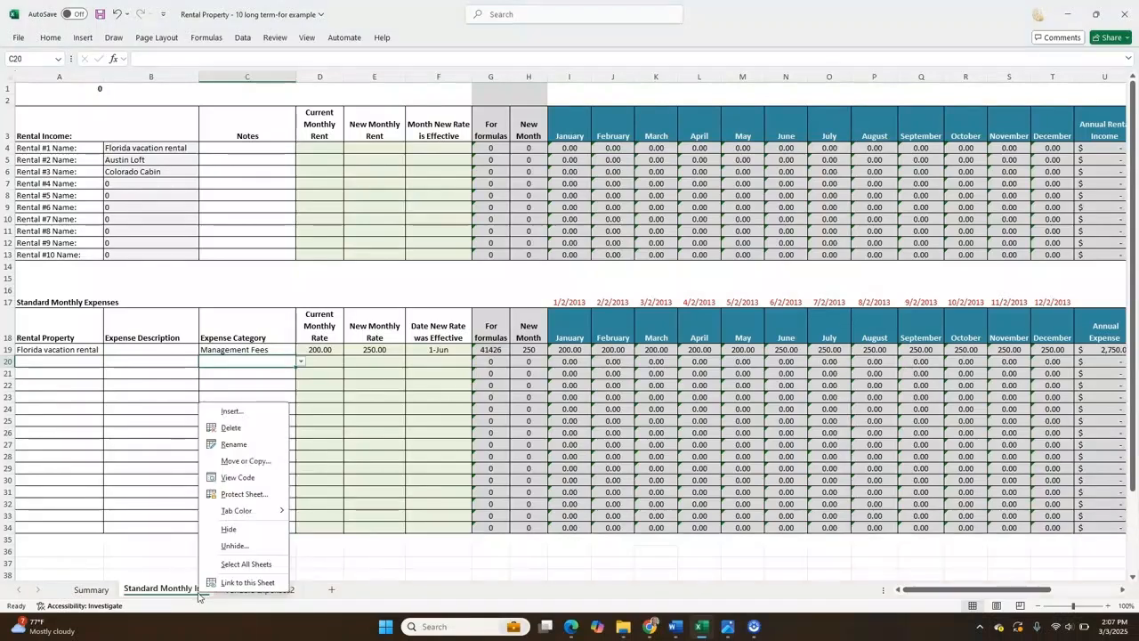
click(246, 461)
click(179, 528)
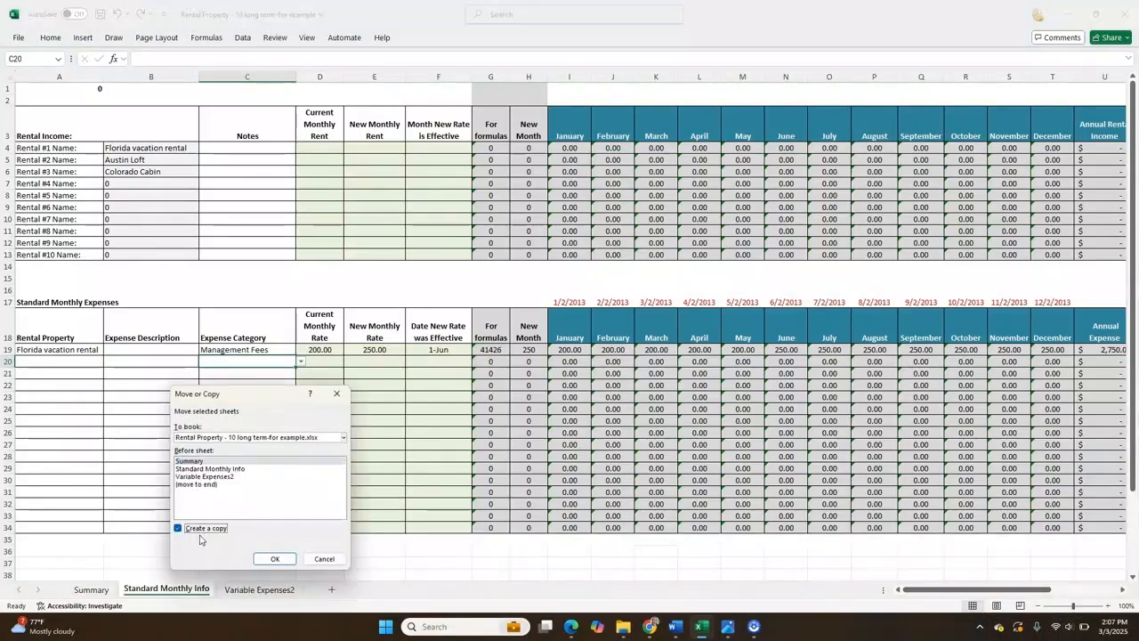
click(237, 484)
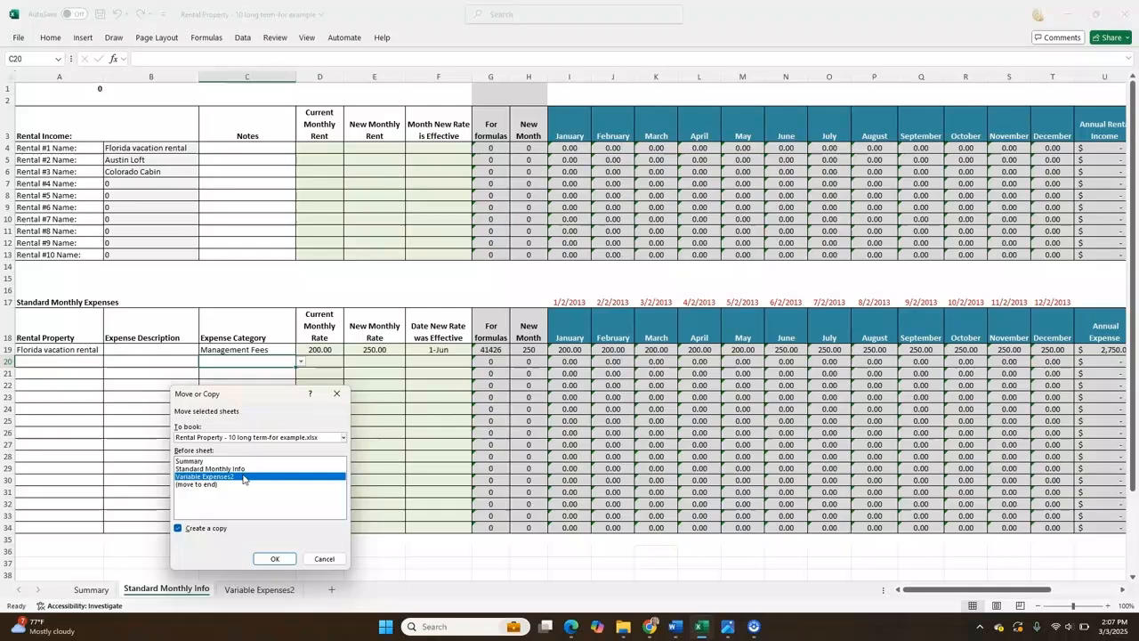
click(276, 559)
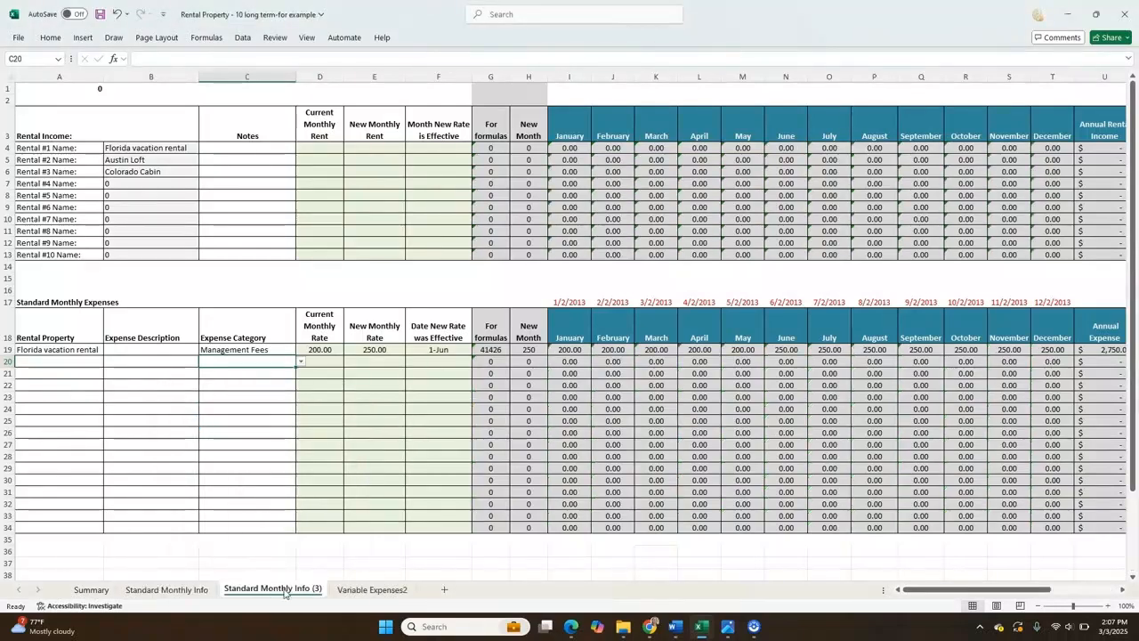
click(441, 352)
click(450, 361)
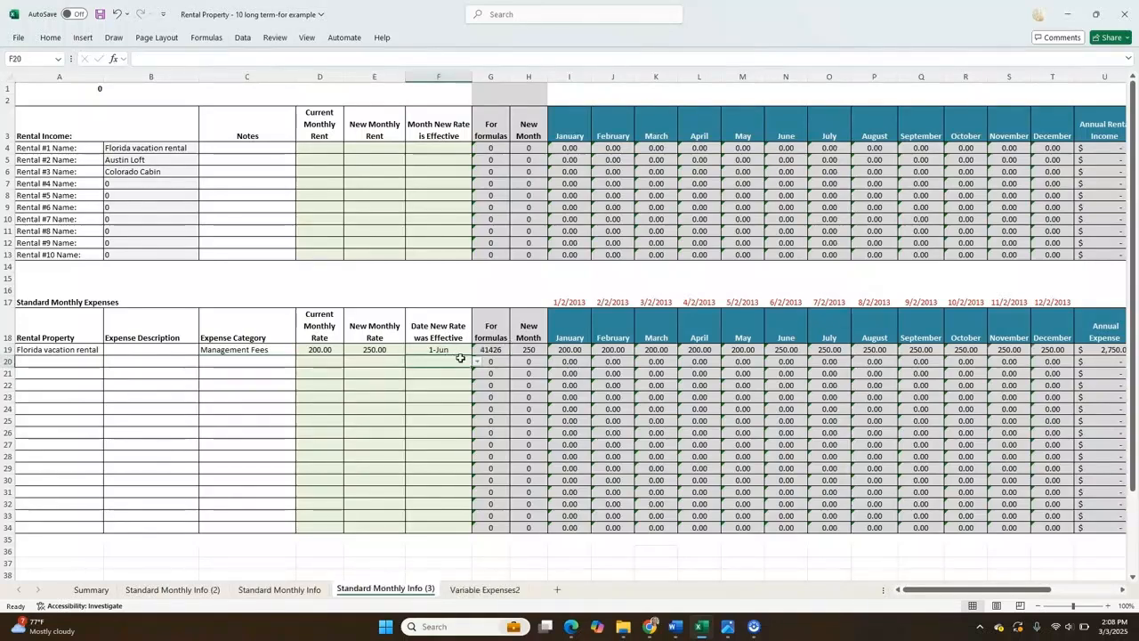
click(478, 362)
click(478, 362)
click(242, 38)
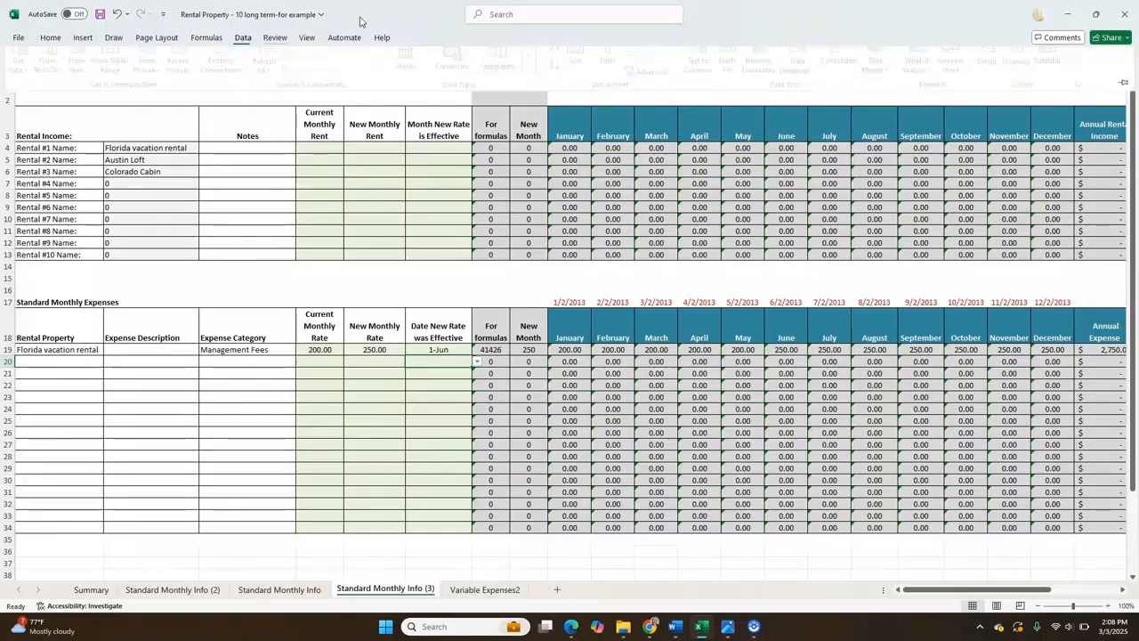
click(812, 84)
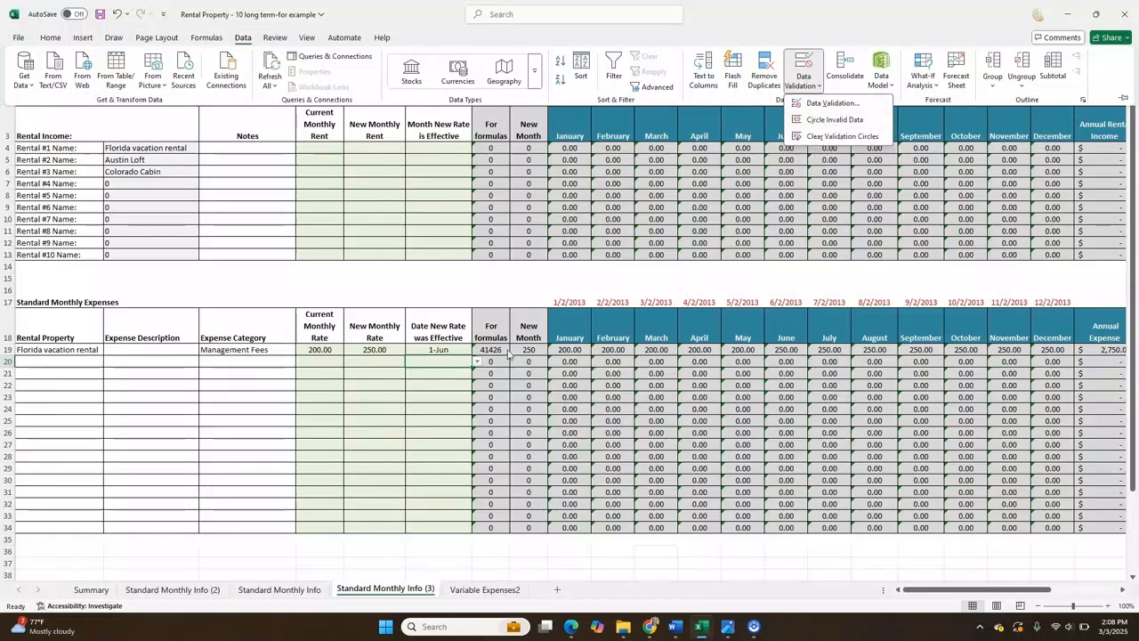
click(384, 359)
- Replace F19 with a copy of the blank cell E20 and fill it down to F34 to remove the date dropdowns
click(380, 364)
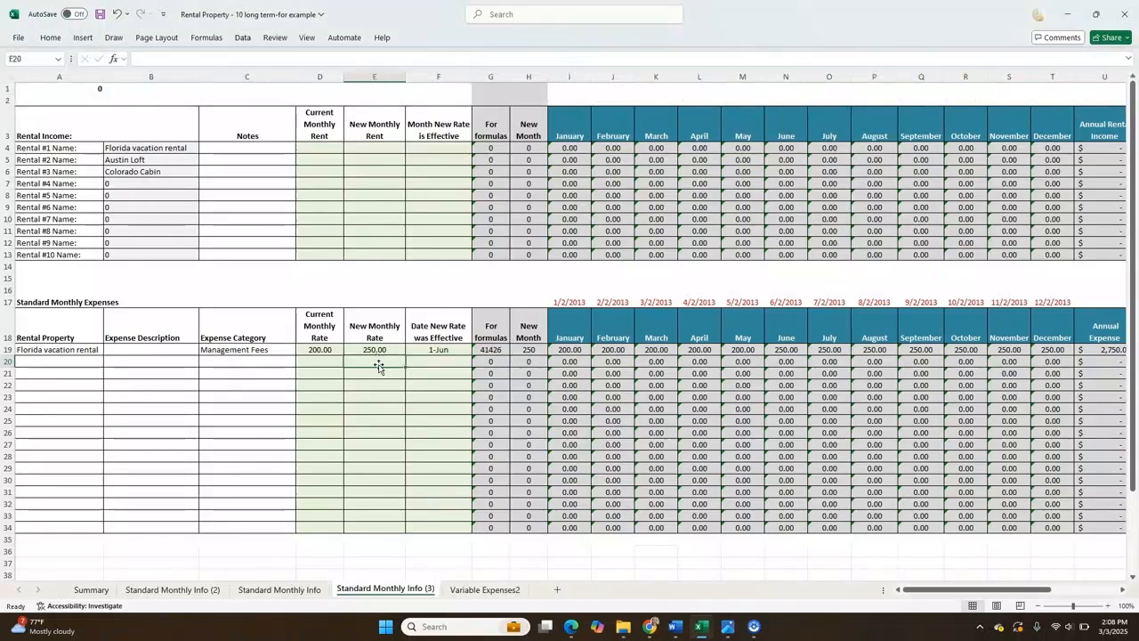
key(ctrl+c)
click(434, 350)
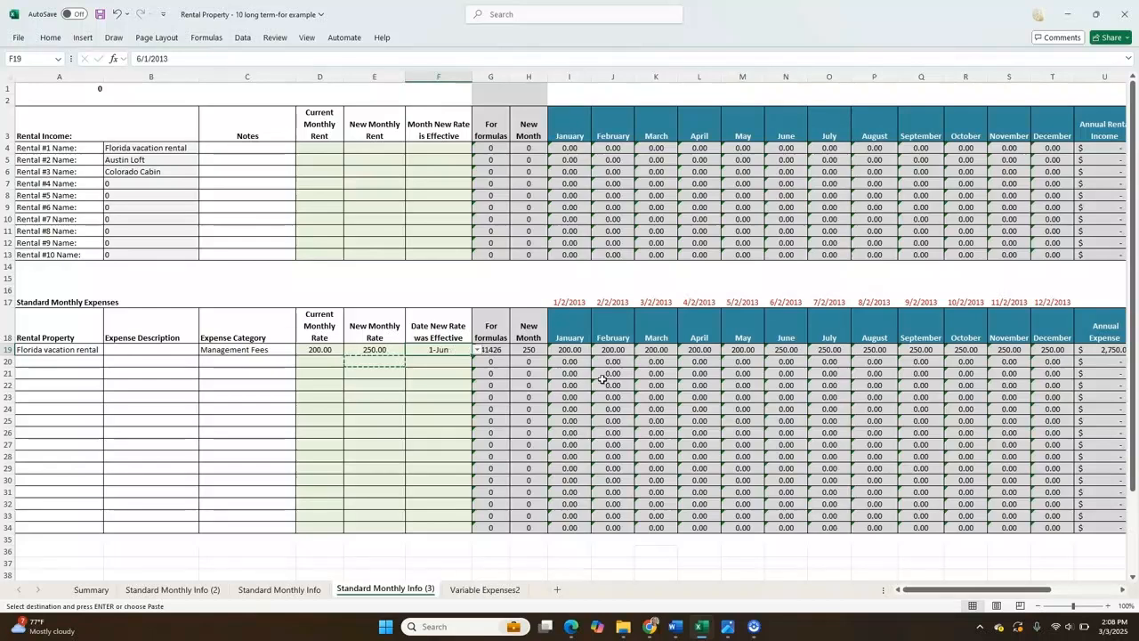
key(ctrl+v)
drag(471, 355, 464, 534)
click(438, 336)
click(432, 356)
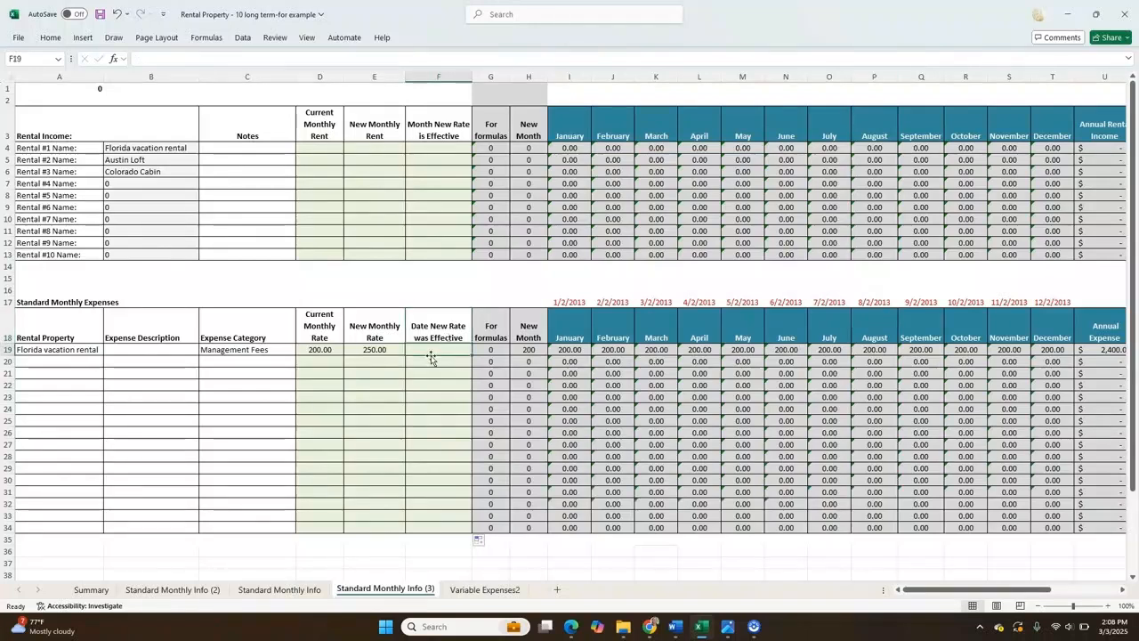
click(448, 340)
click(451, 356)
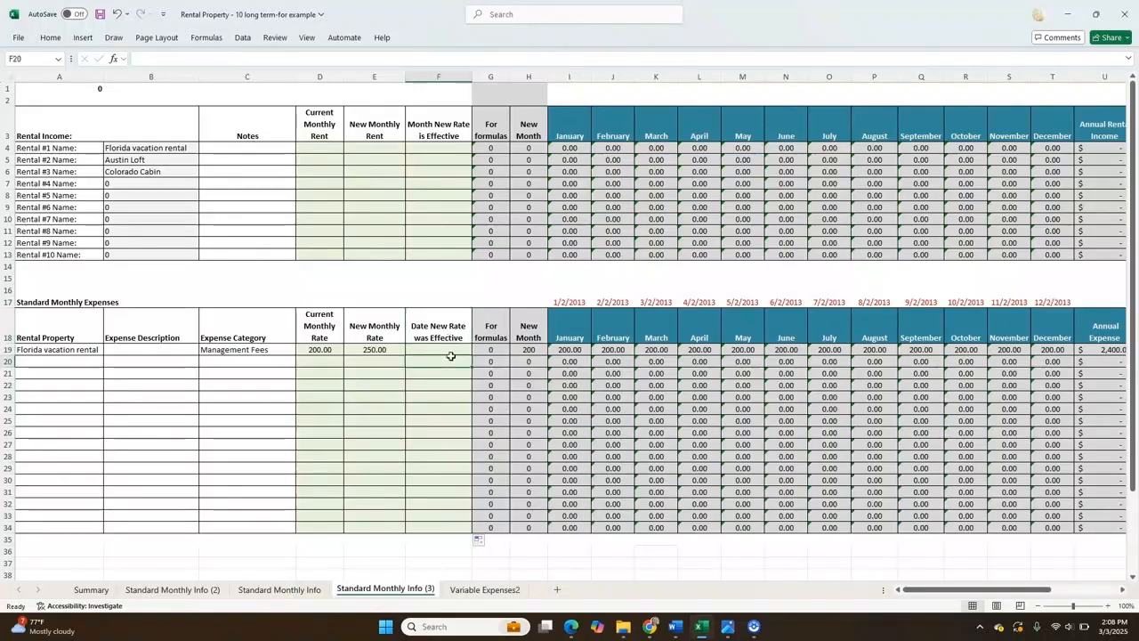
- Enter 3/3/2025 in F20 as the date the new rate was effective
click(379, 365)
click(436, 364)
text(3/3/2025)
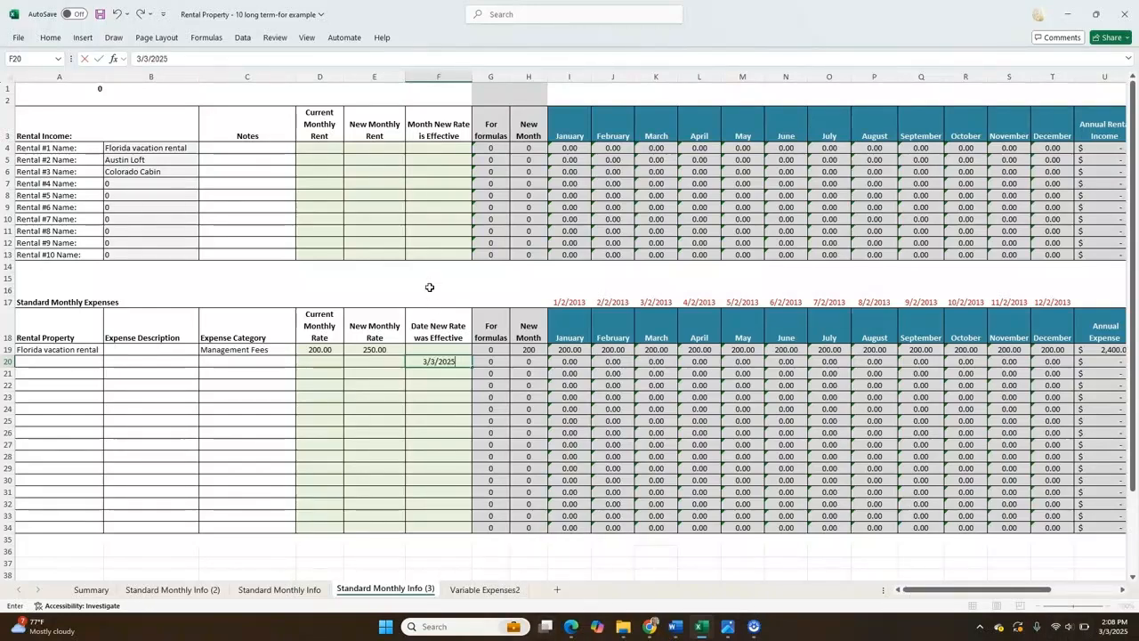
key(Return)
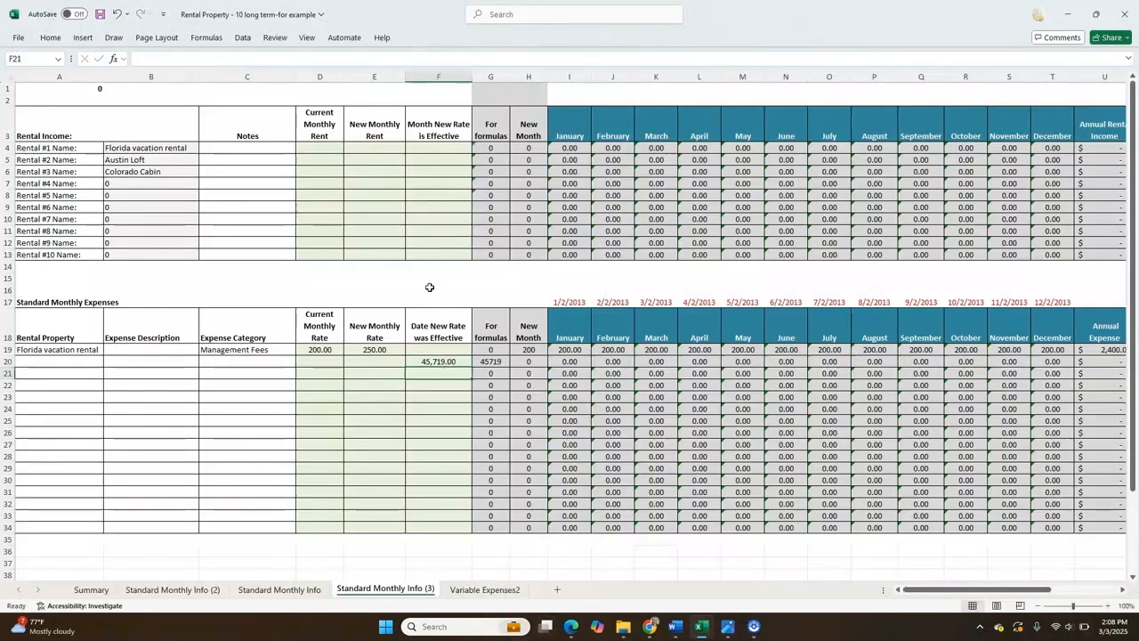
- Format F19:F34 as dates in the *3/14/2012 style
drag(436, 361, 452, 528)
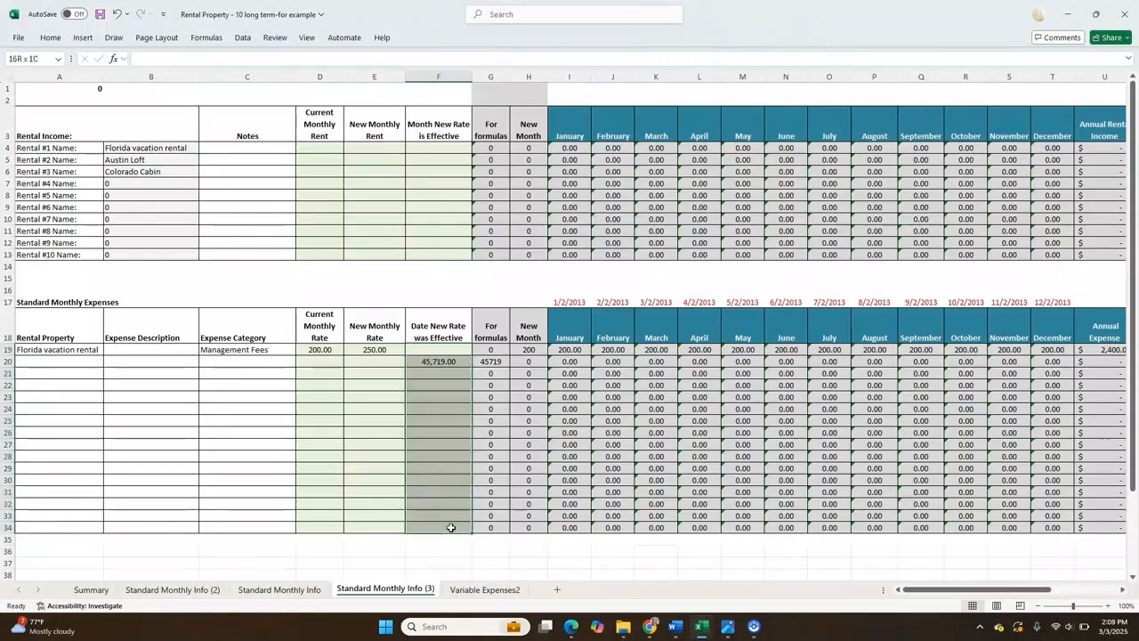
right_click(452, 530)
click(519, 435)
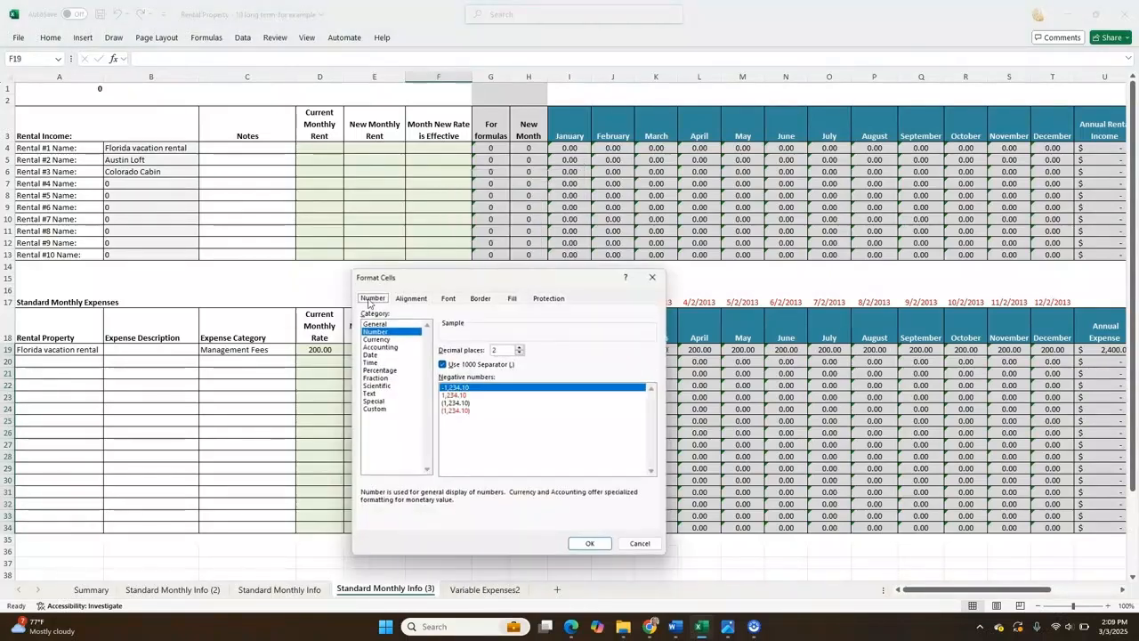
click(392, 355)
click(589, 543)
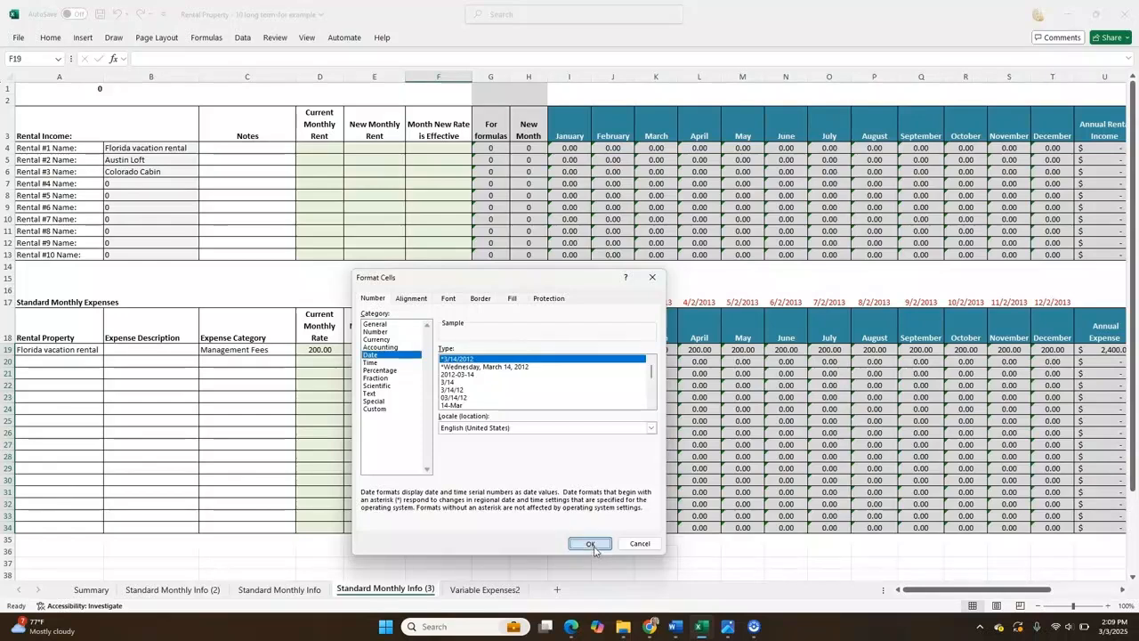
- Copy the date in F20 into F19 for the Management Fees expense
key(ctrl+c)
click(458, 348)
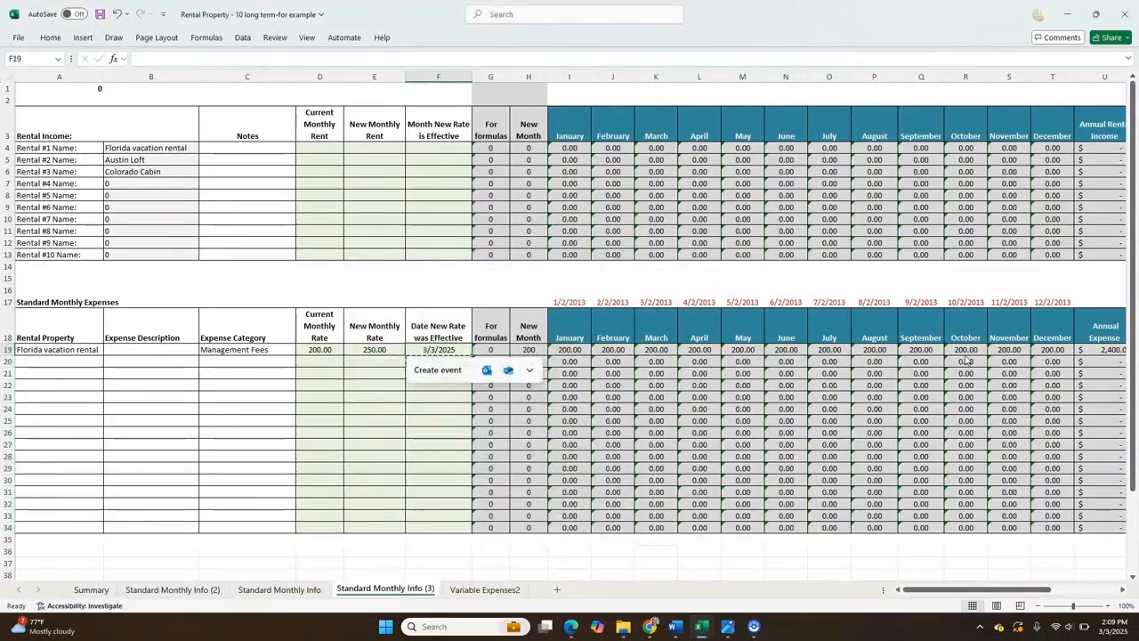
key(ctrl+v)
click(462, 307)
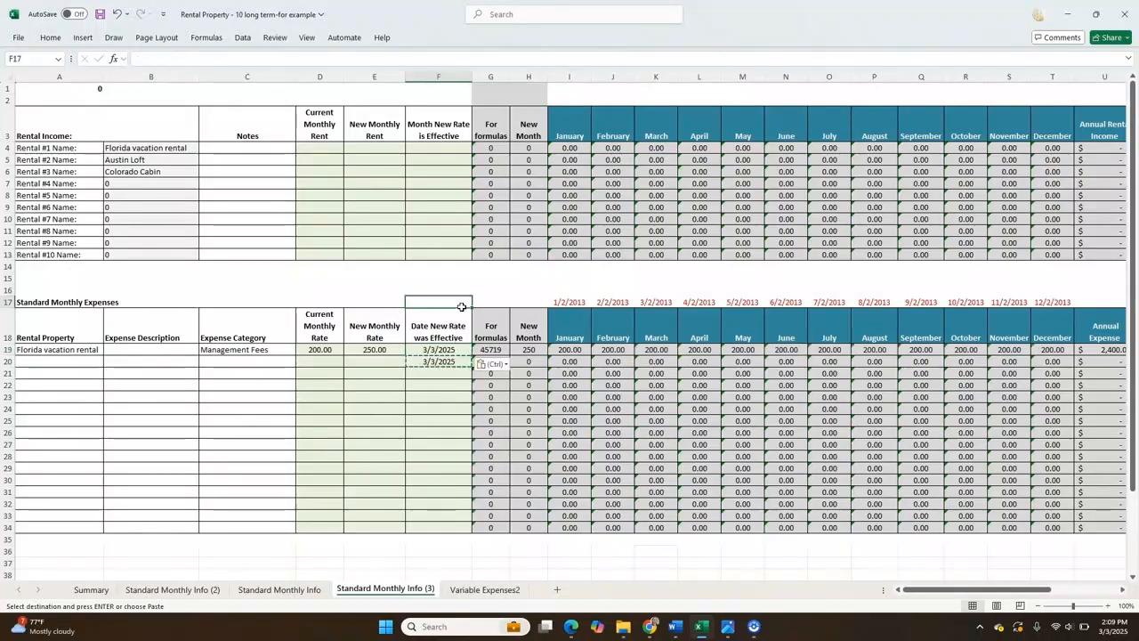
- Examine the monthly IF formulas in row 19 against the dates in row 17 and the effective dates in F19:F20
click(689, 352)
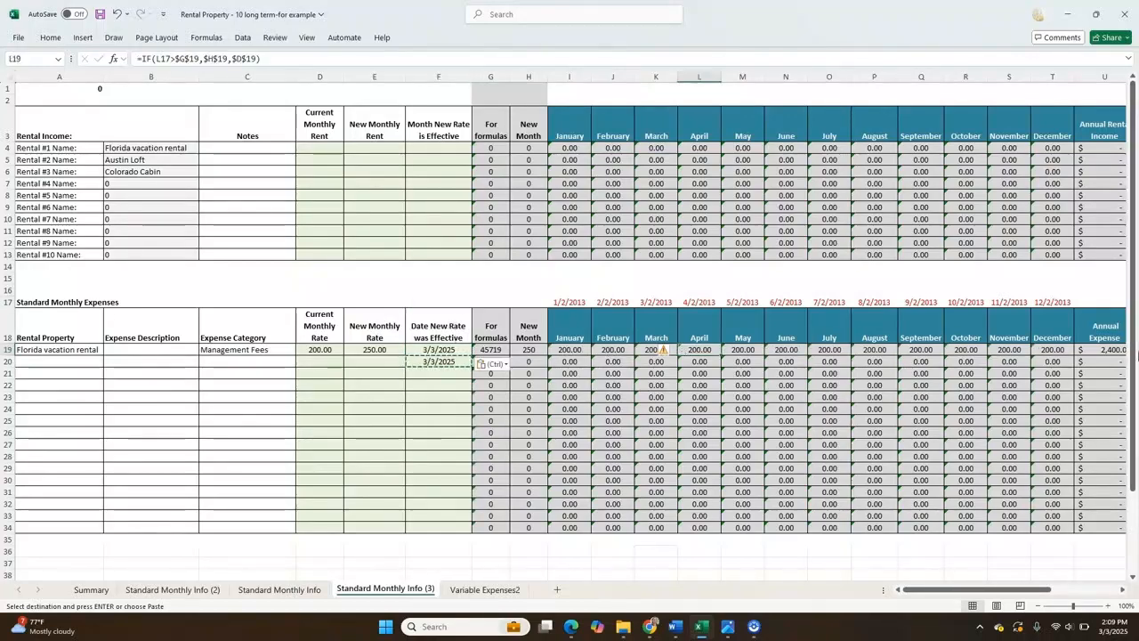
click(1053, 349)
click(921, 333)
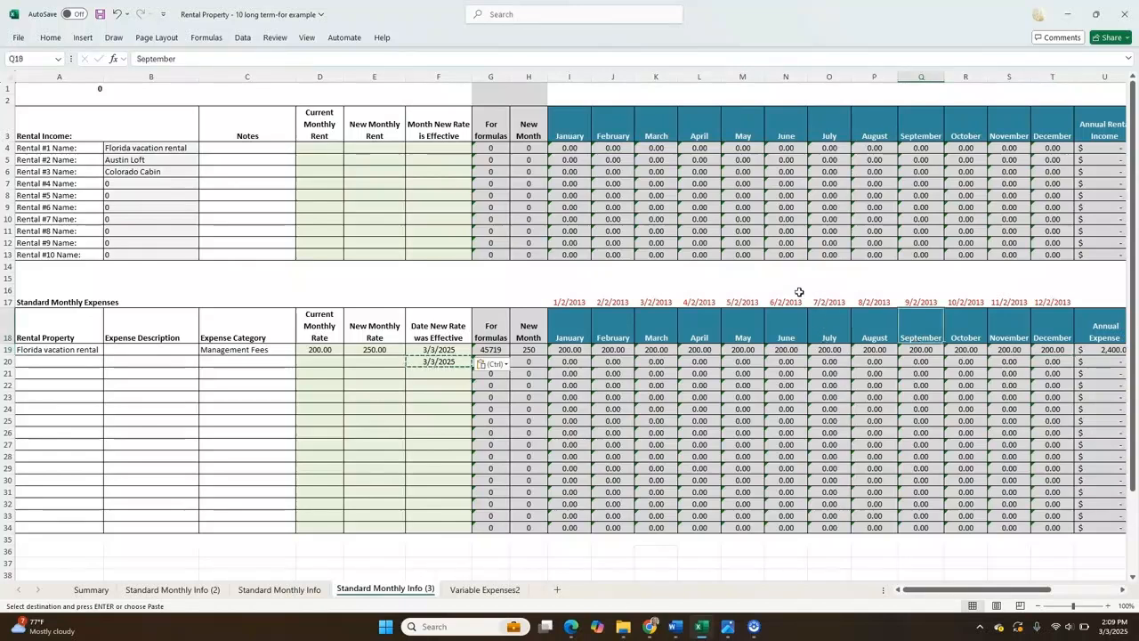
double_click(752, 349)
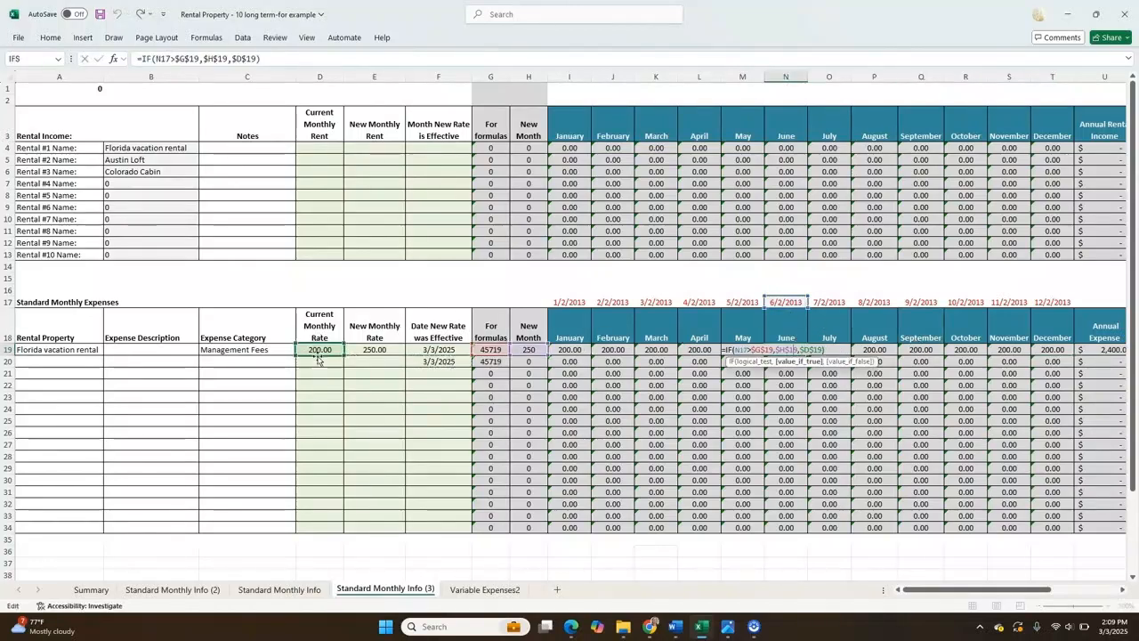
key(Tab)
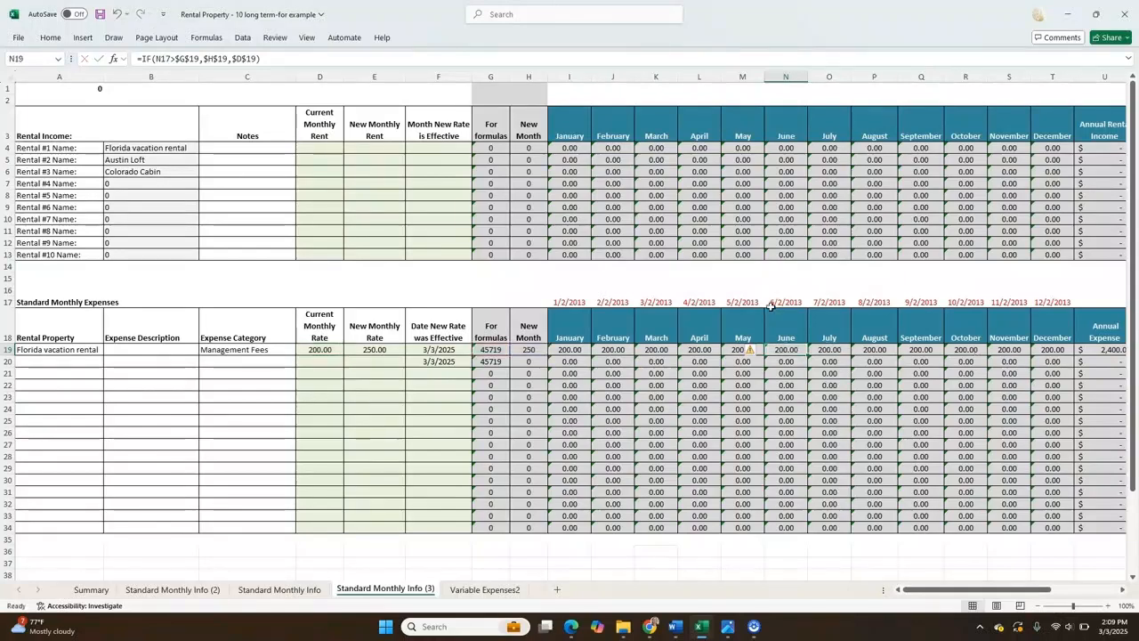
click(569, 303)
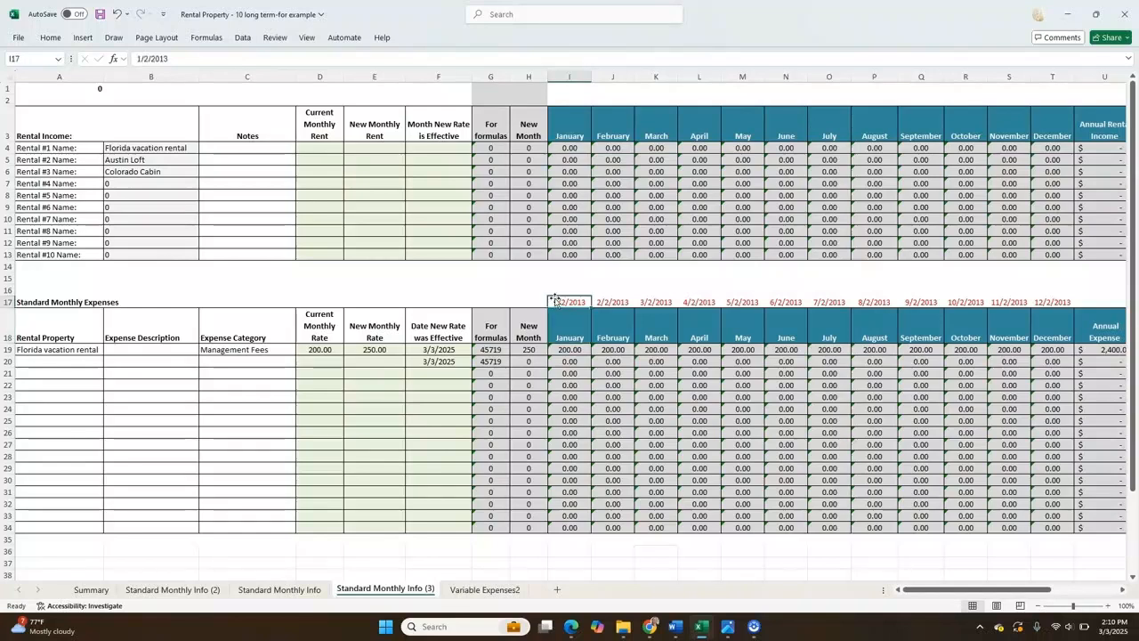
drag(453, 350, 445, 361)
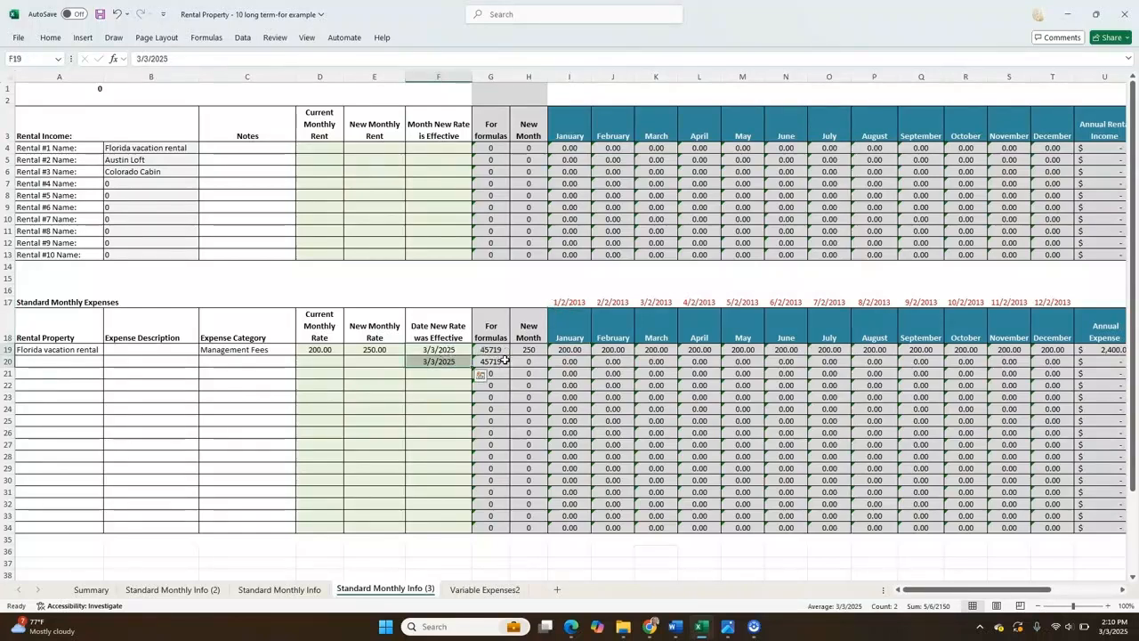
- Clear the helper formulas from G19:G34
click(501, 349)
drag(501, 349, 499, 529)
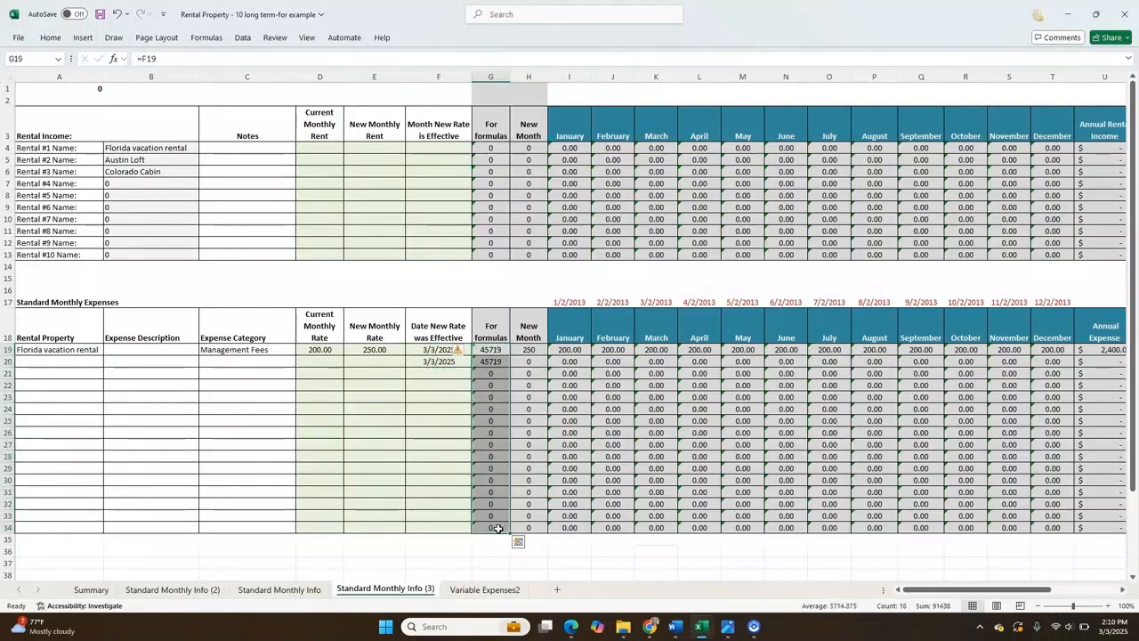
key(Delete)
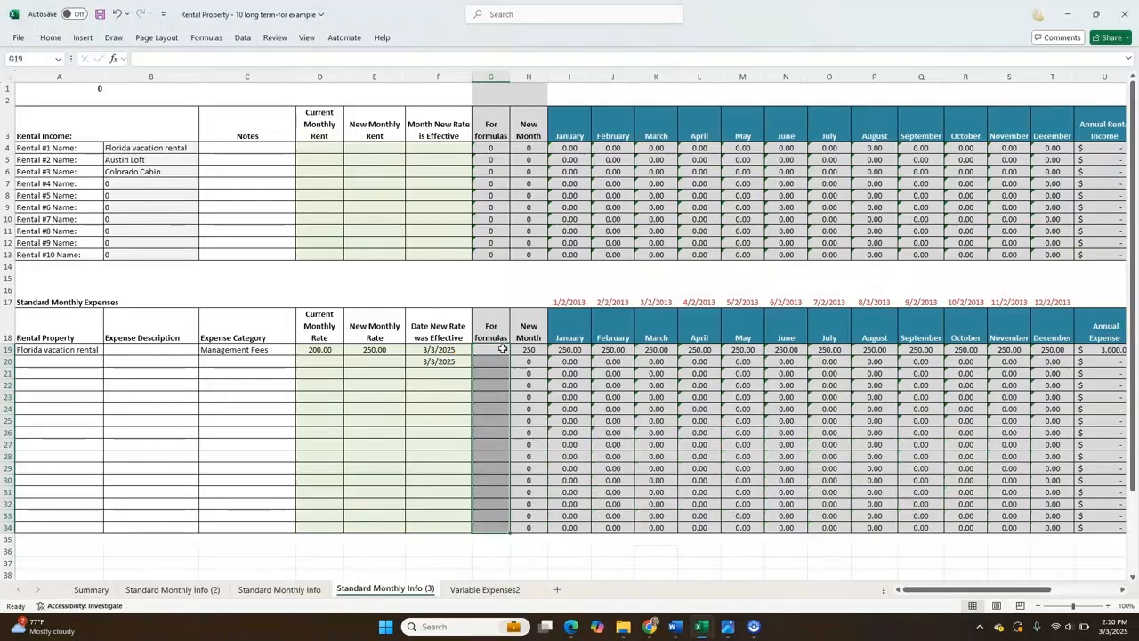
- Enter =MONTH(F19) in G19 and fill the formula down to G34
click(503, 349)
text(=)
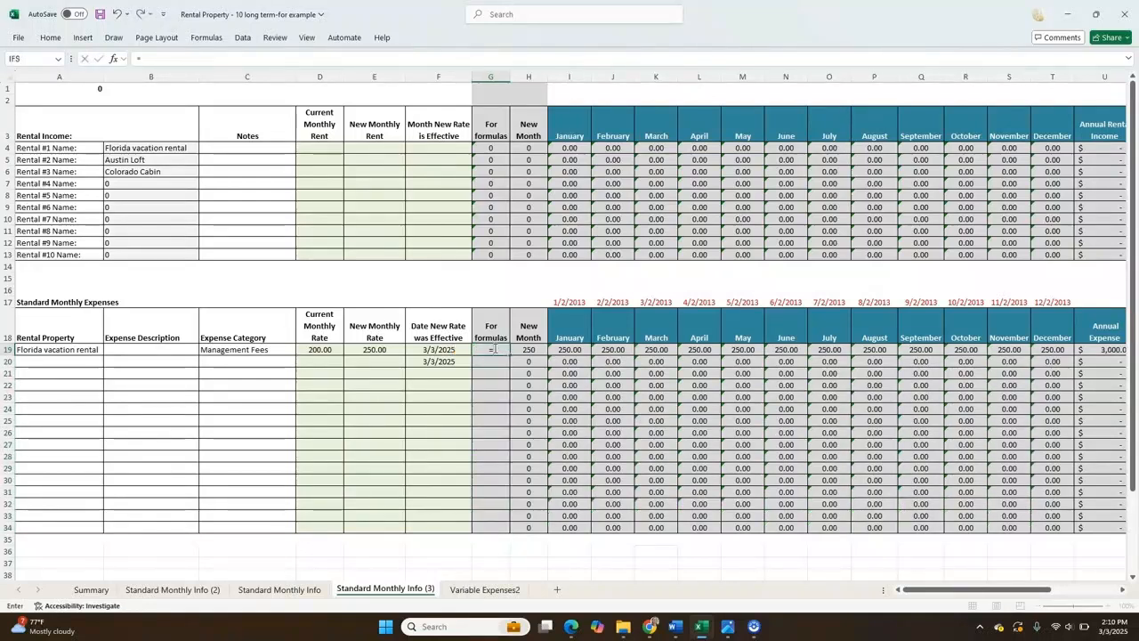
text(month)
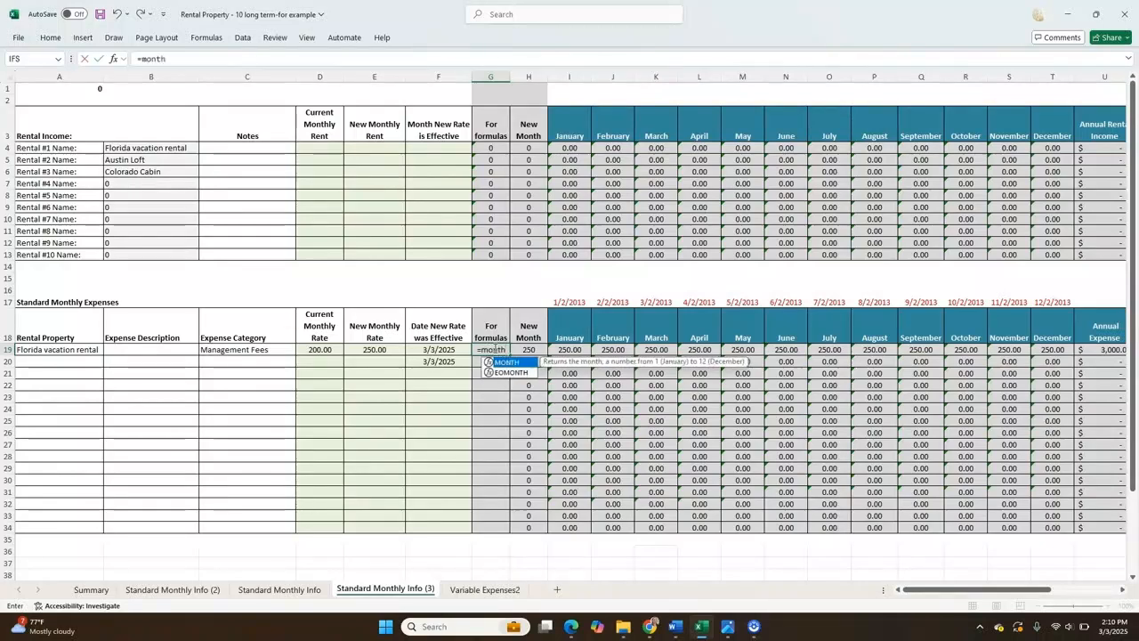
text(()
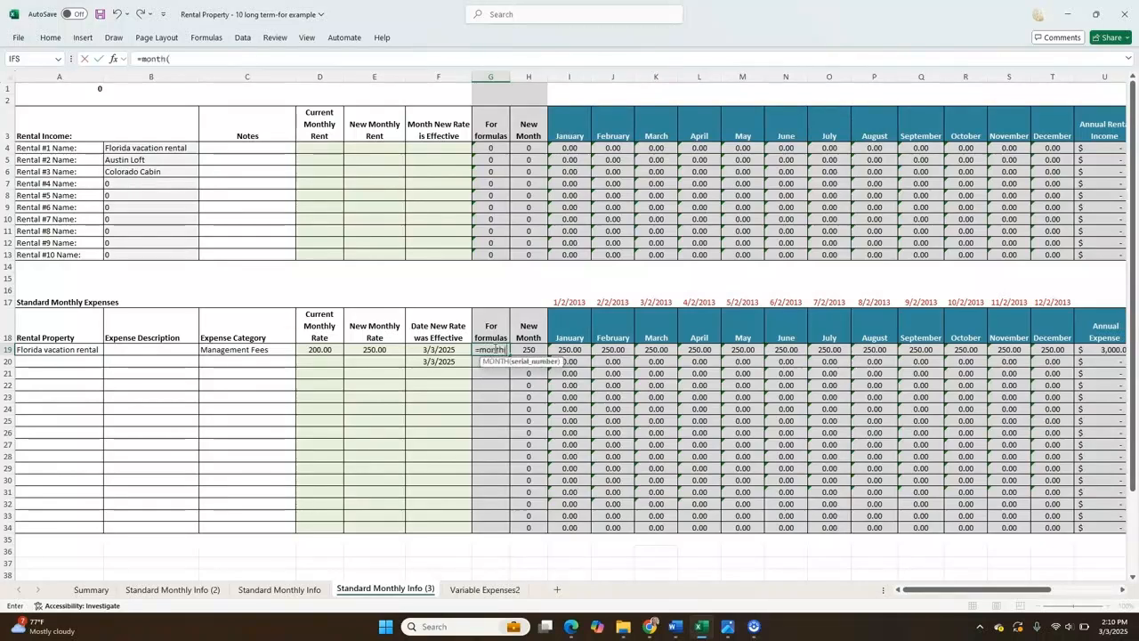
click(437, 348)
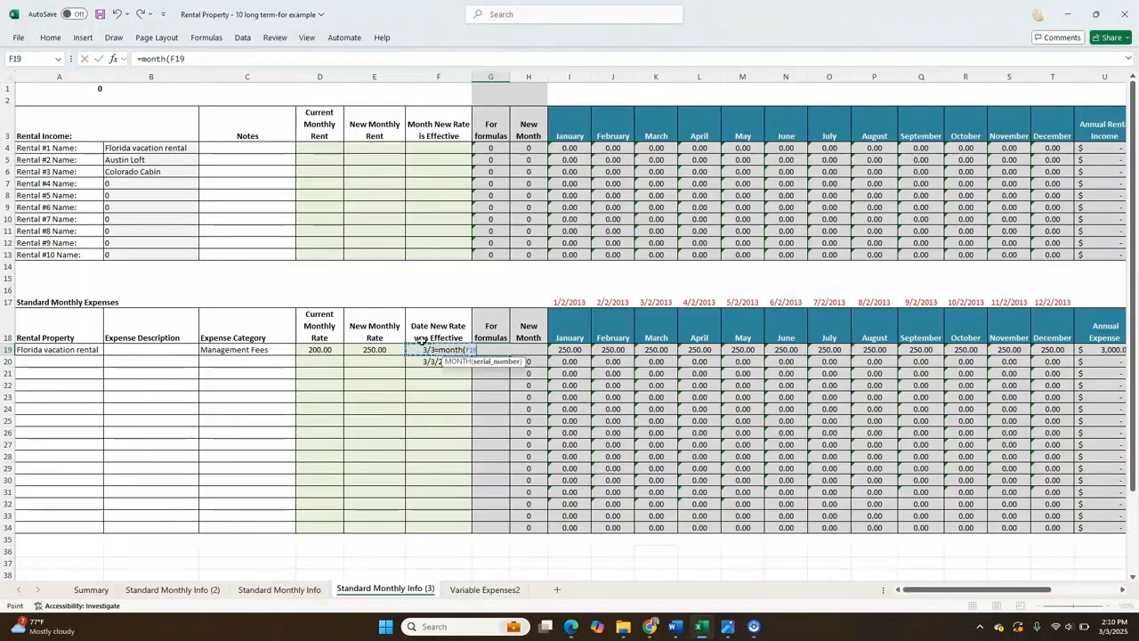
text())
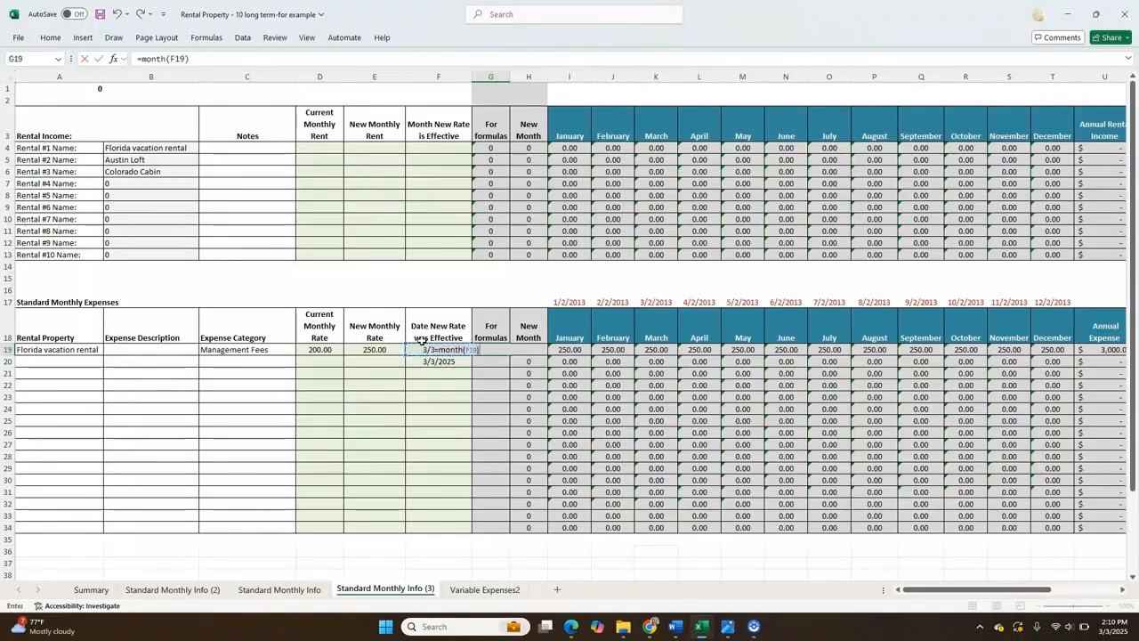
key(Return)
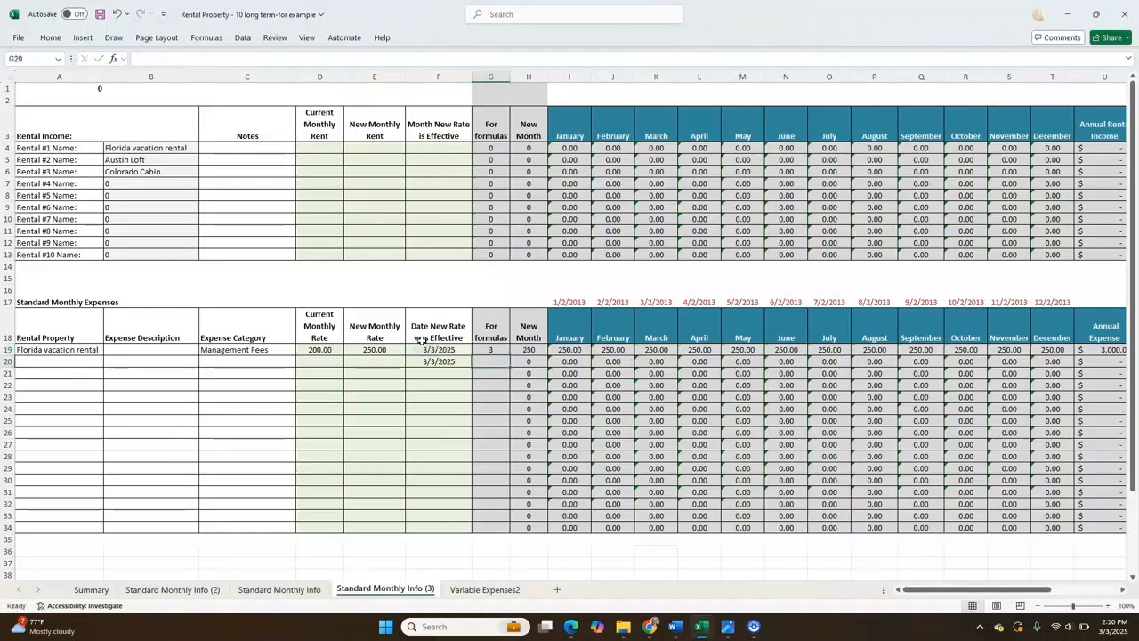
click(503, 352)
drag(512, 357, 526, 532)
- Examine the month formulas in G20:G21 beside the New Month column and the January header
click(492, 374)
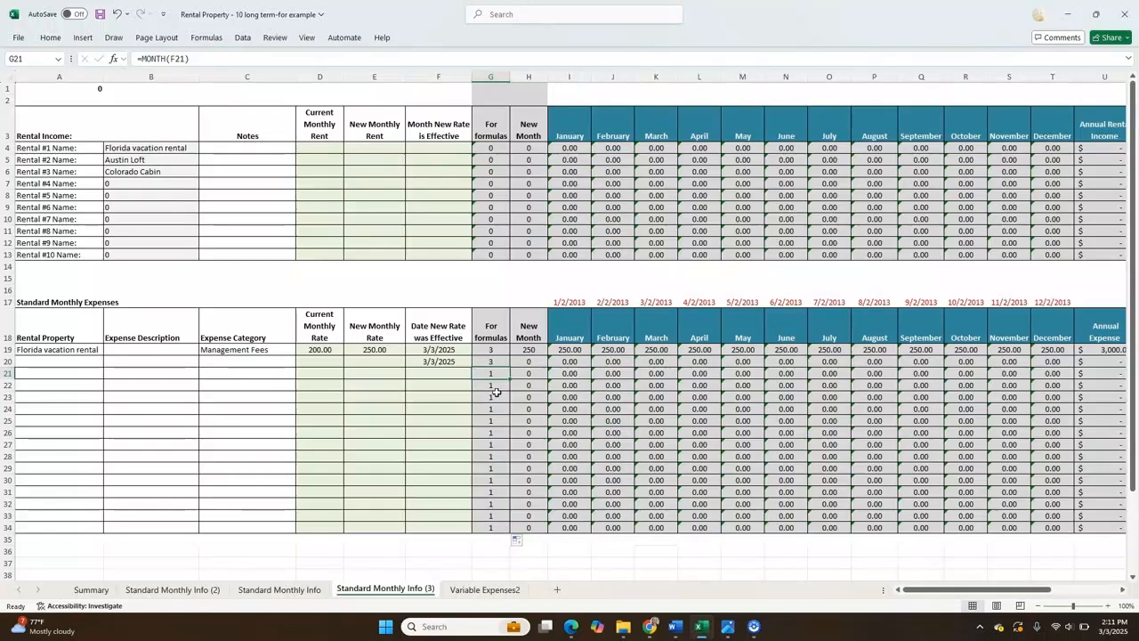
click(490, 361)
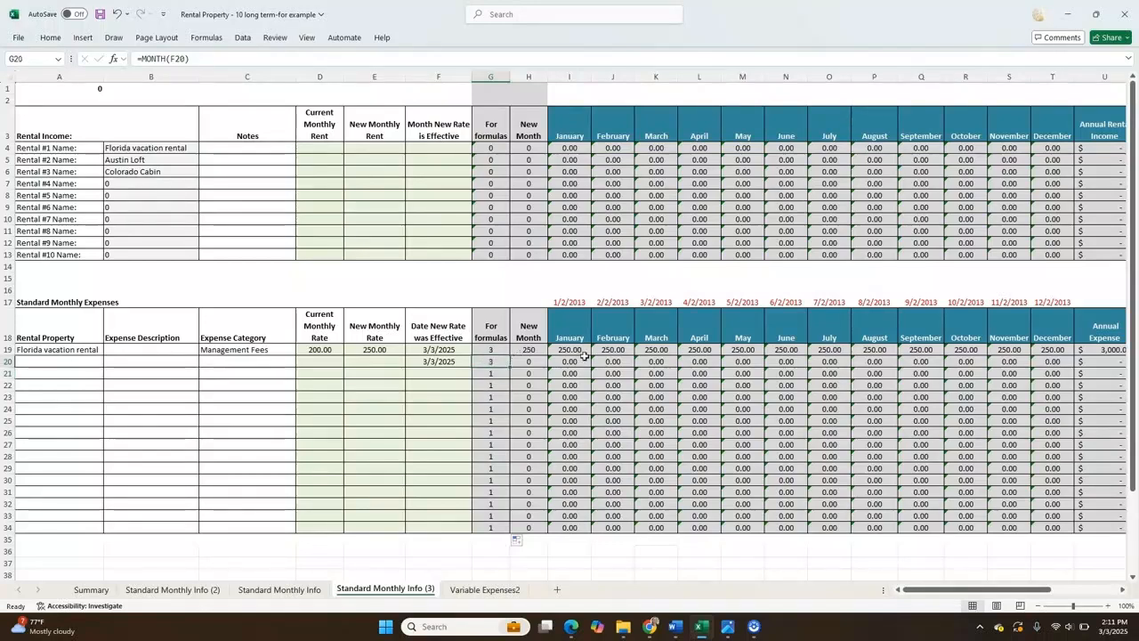
click(528, 361)
click(522, 327)
click(582, 332)
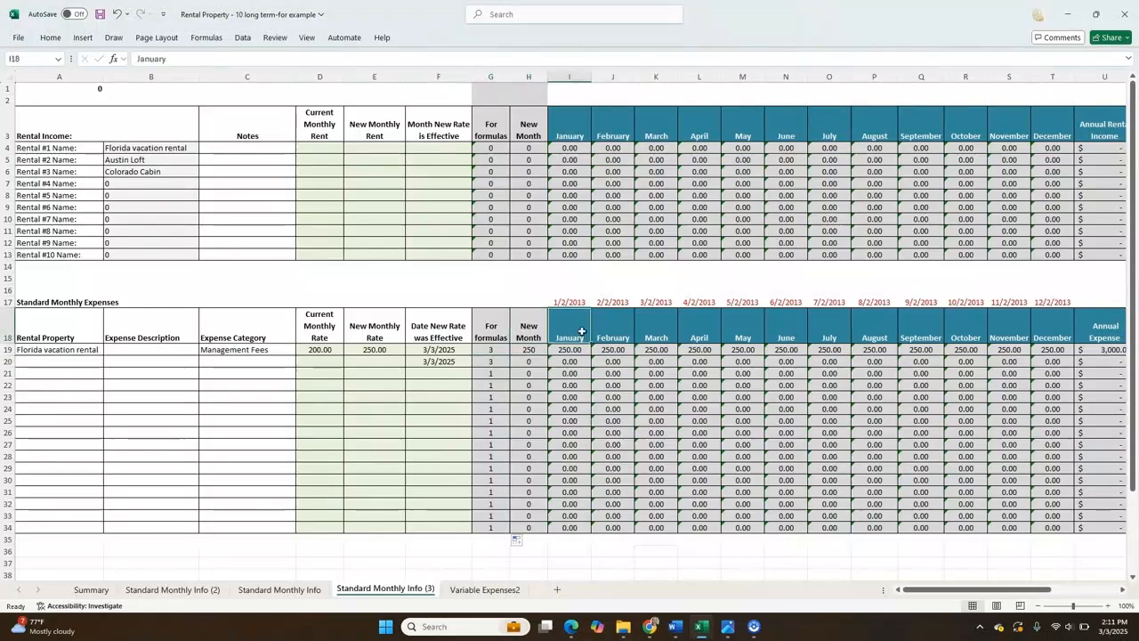
- Check January's IF formula in I19 and replace the date above the January header in I17 with 1
click(571, 351)
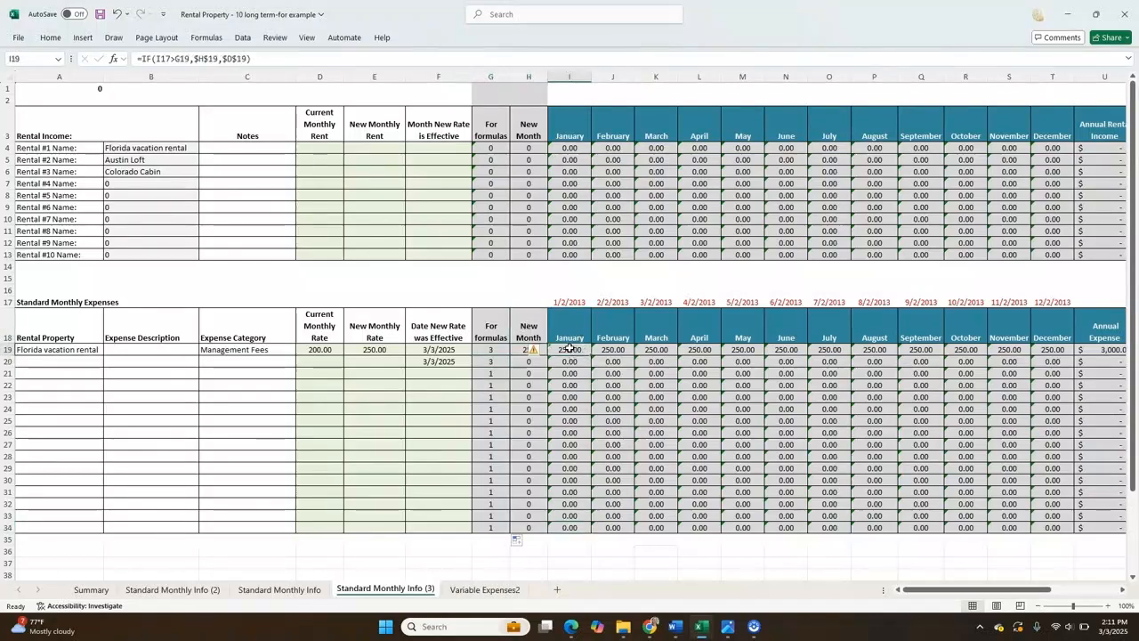
double_click(570, 352)
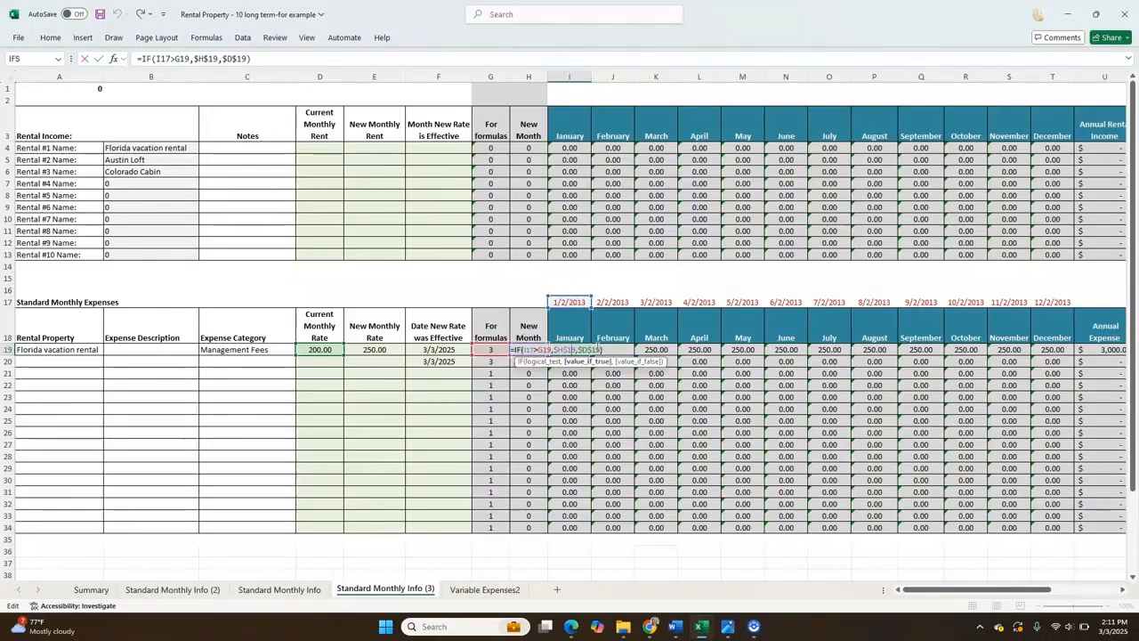
key(Return)
click(578, 301)
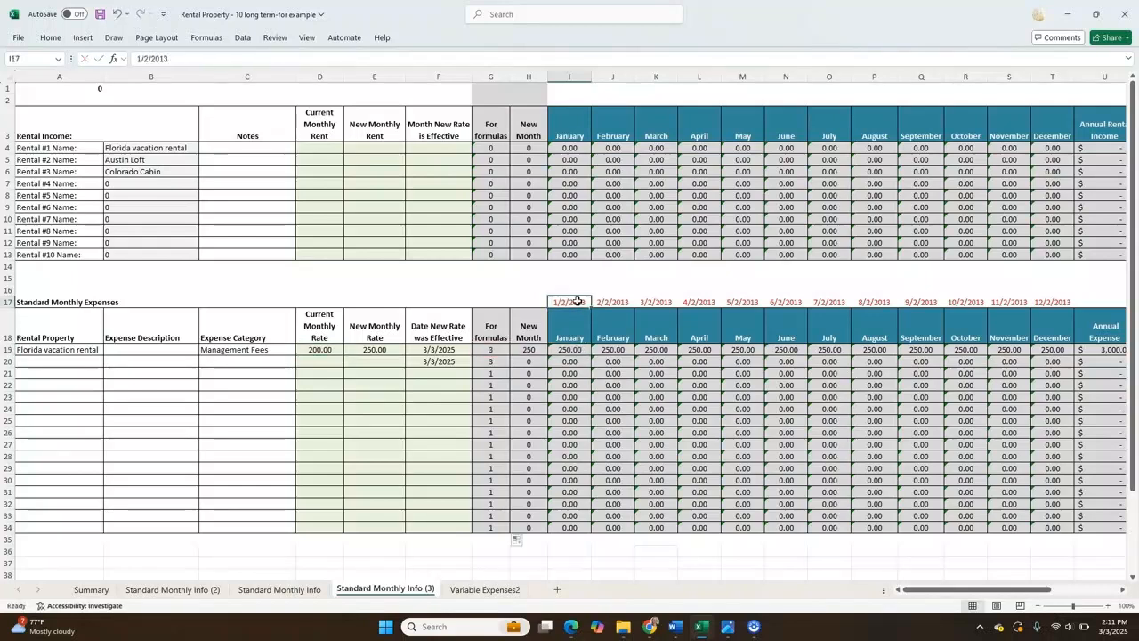
text(1)
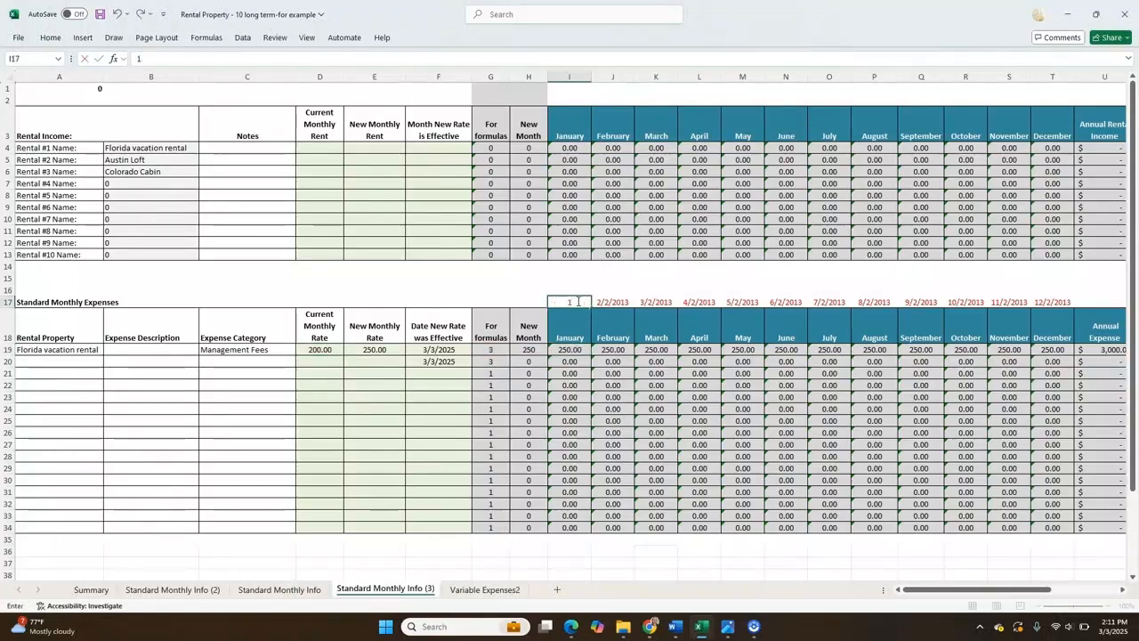
key(Return)
- Format I17:T17 as Number with no decimal places
click(580, 301)
drag(583, 302, 1066, 301)
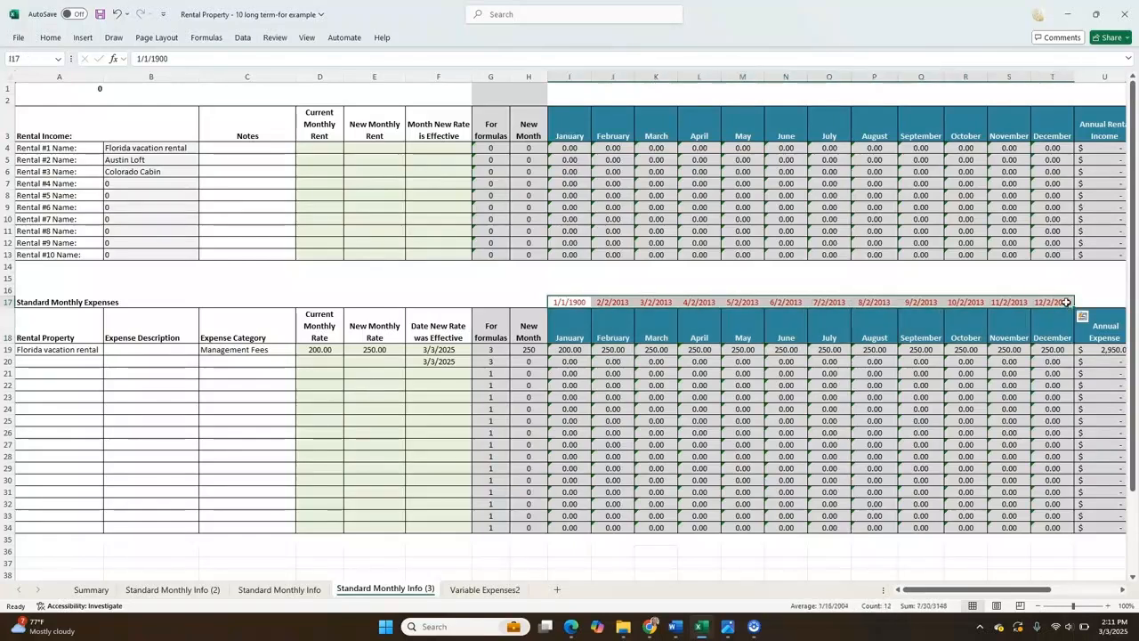
right_click(1066, 302)
click(1023, 519)
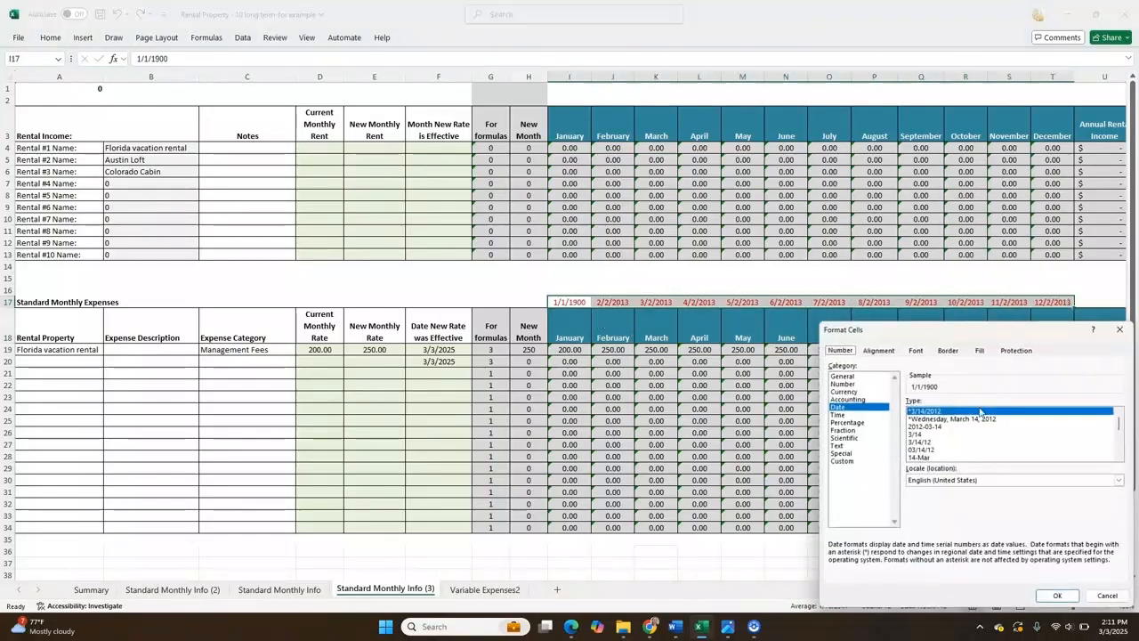
click(856, 385)
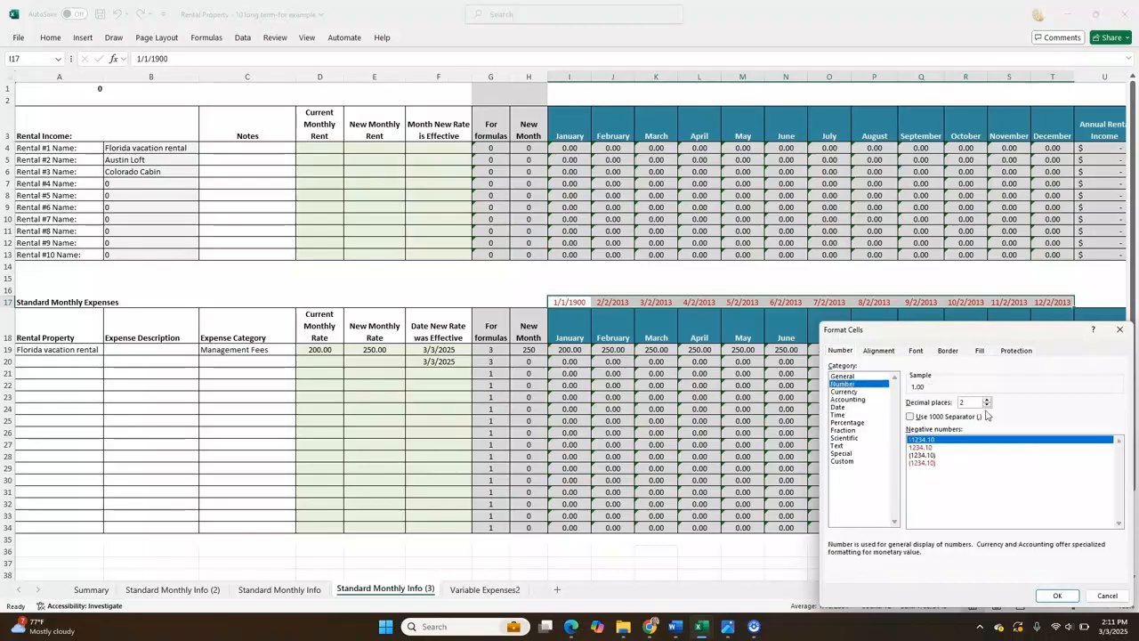
click(1053, 596)
- Enter 2, 3 and 4 in J17:L17 and continue the month numbers through 12 in T17
click(605, 303)
text(2)
key(Return)
key(Right)
key(Up)
text(3)
key(Return)
key(Right)
key(Up)
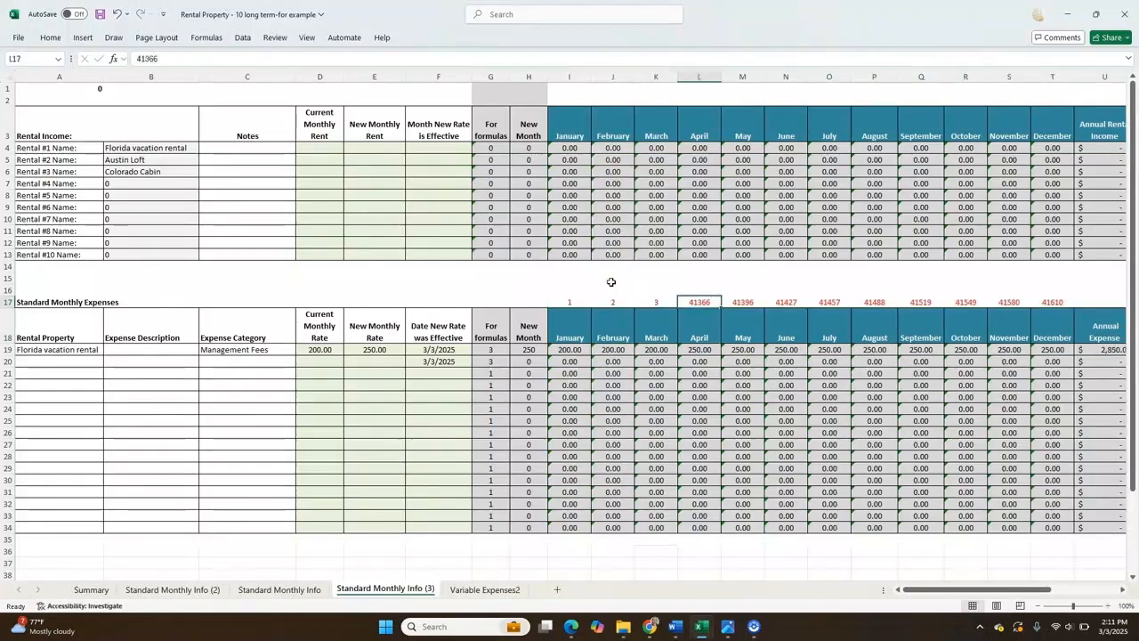
text(4)
key(Return)
drag(588, 303, 1065, 304)
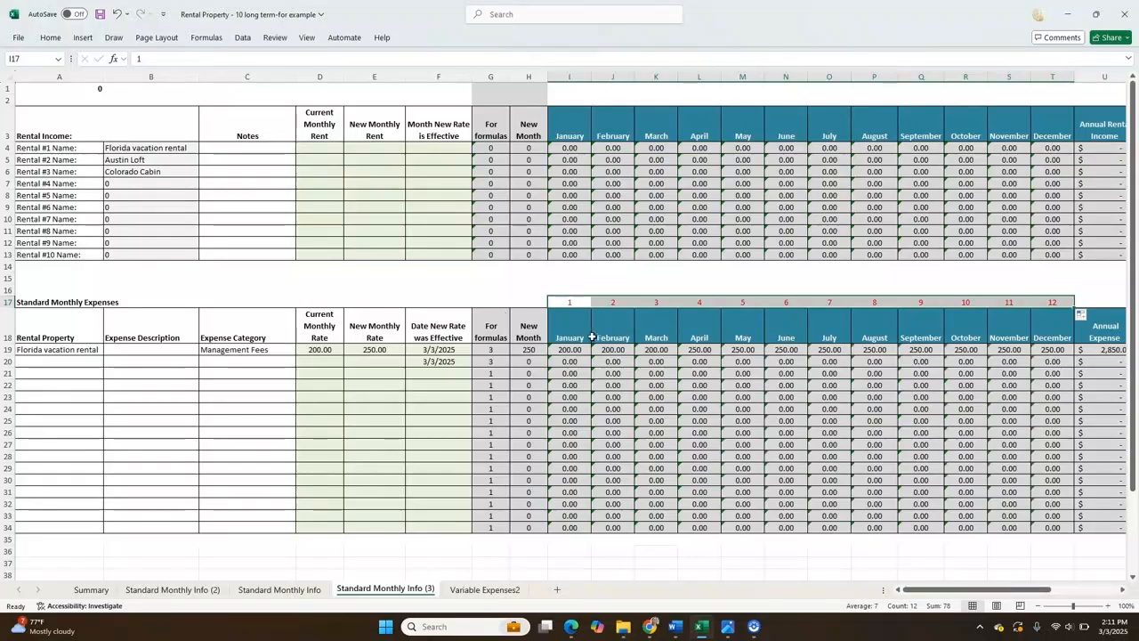
- Compare the March and April IF formulas in K19:L19 with the effective date in F19
click(699, 353)
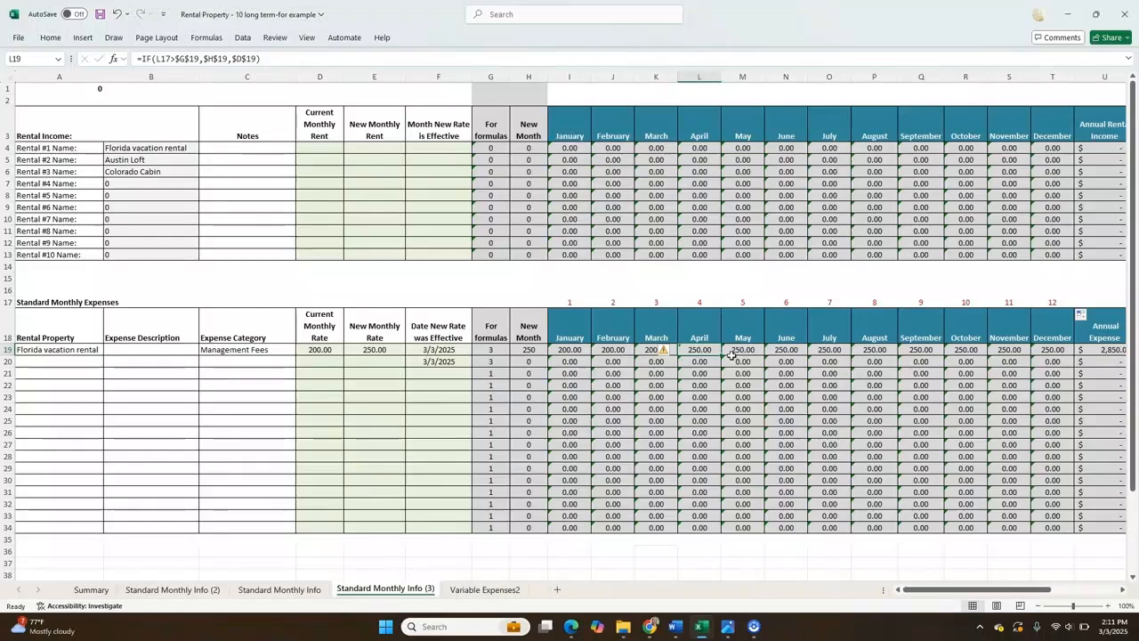
click(439, 354)
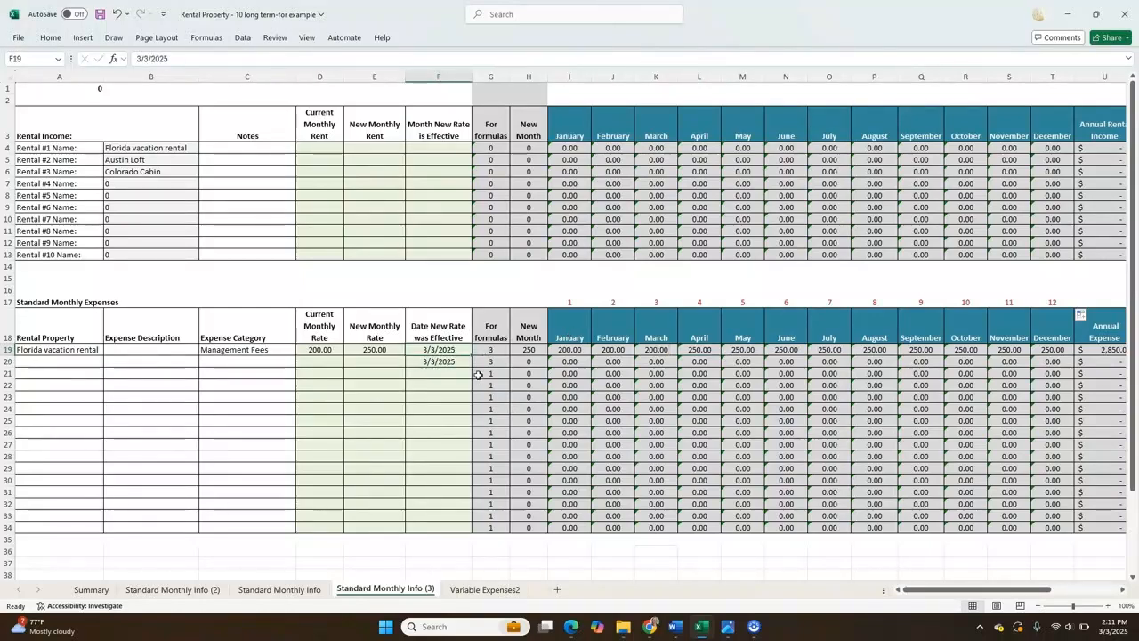
click(687, 348)
key(Left)
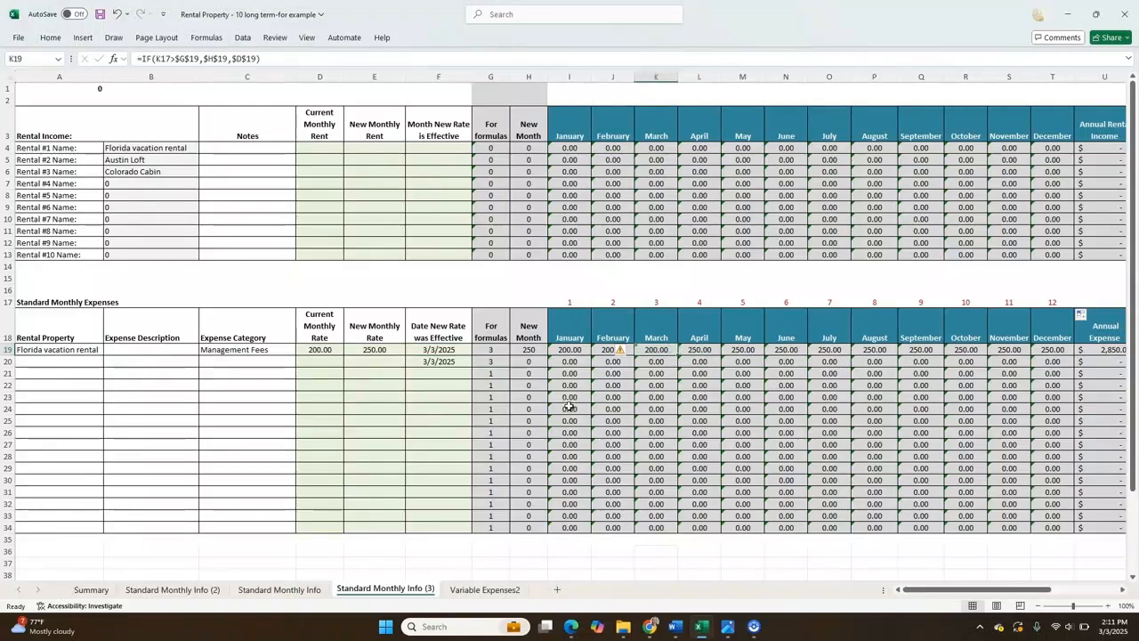
click(429, 349)
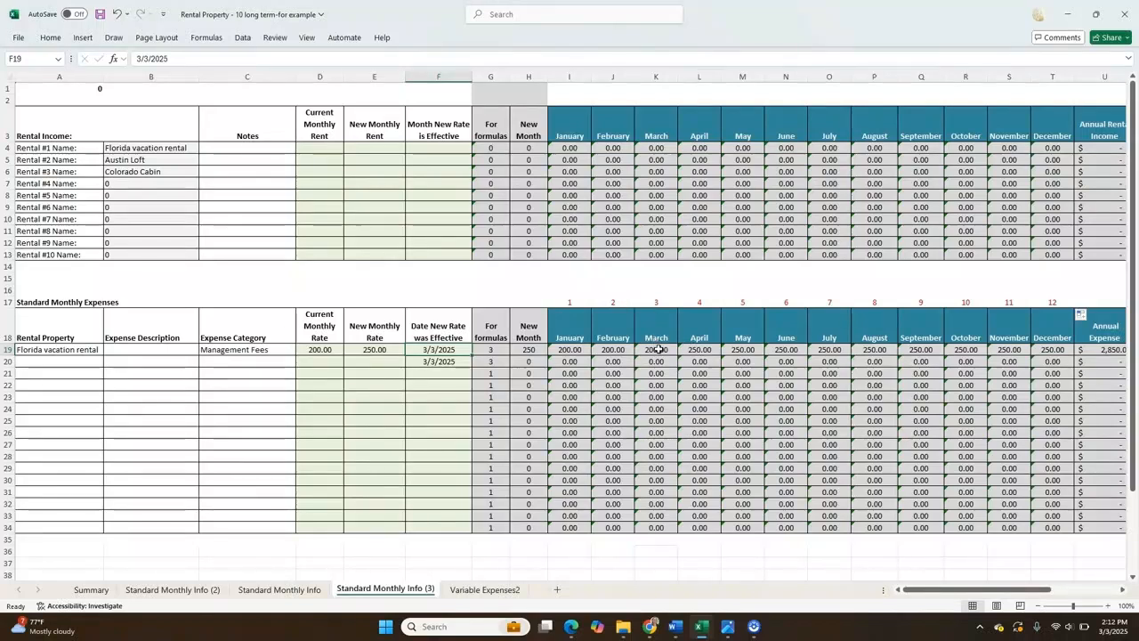
click(657, 349)
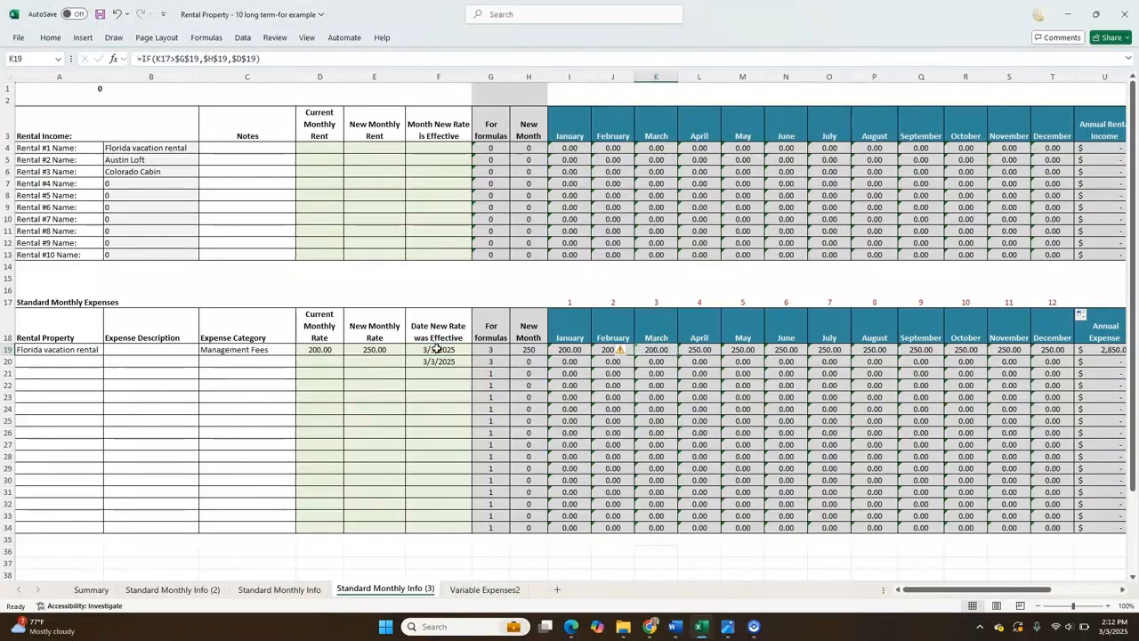
- Change the effective dates in F19 and F20 to 3/1/2025
double_click(437, 349)
click(418, 350)
key(BackSpace)
text(1)
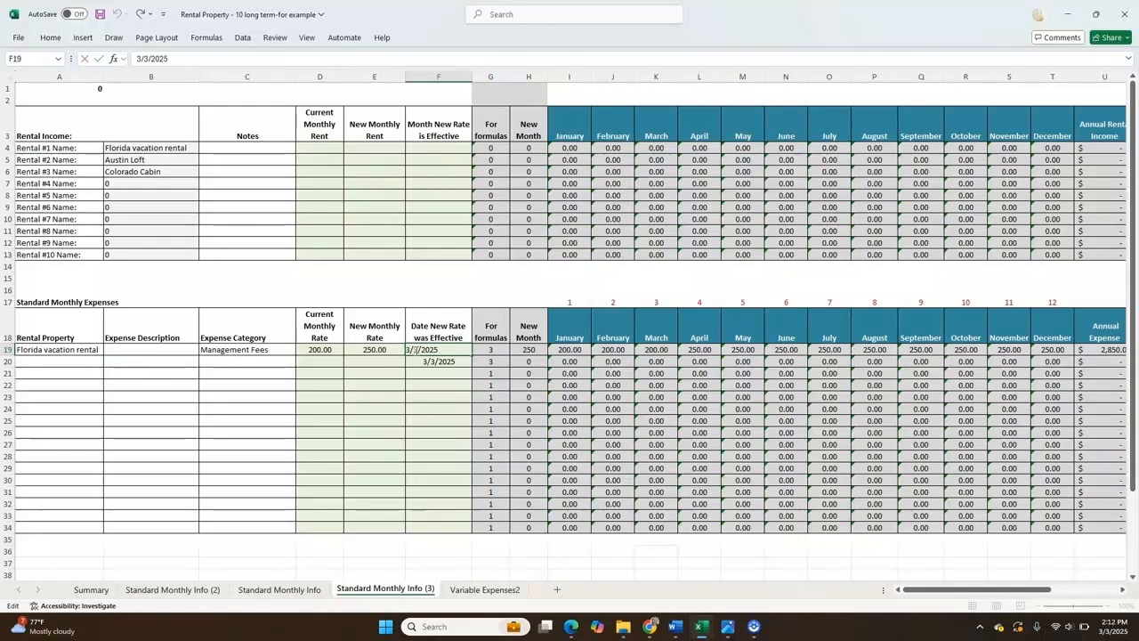
key(Return)
double_click(418, 364)
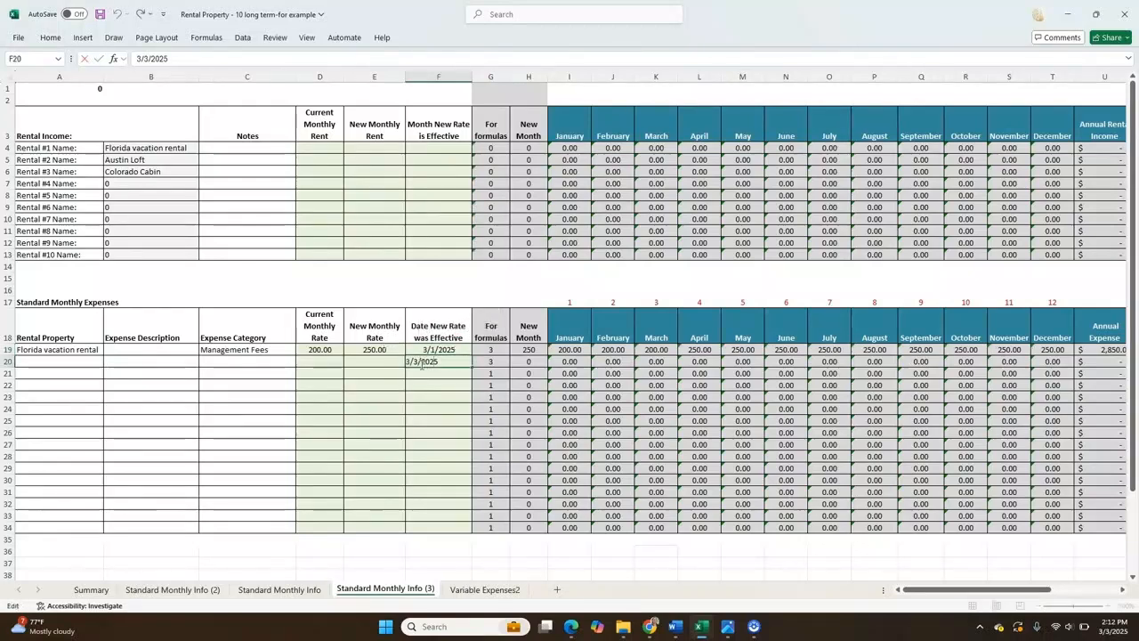
double_click(415, 363)
text(1)
key(Return)
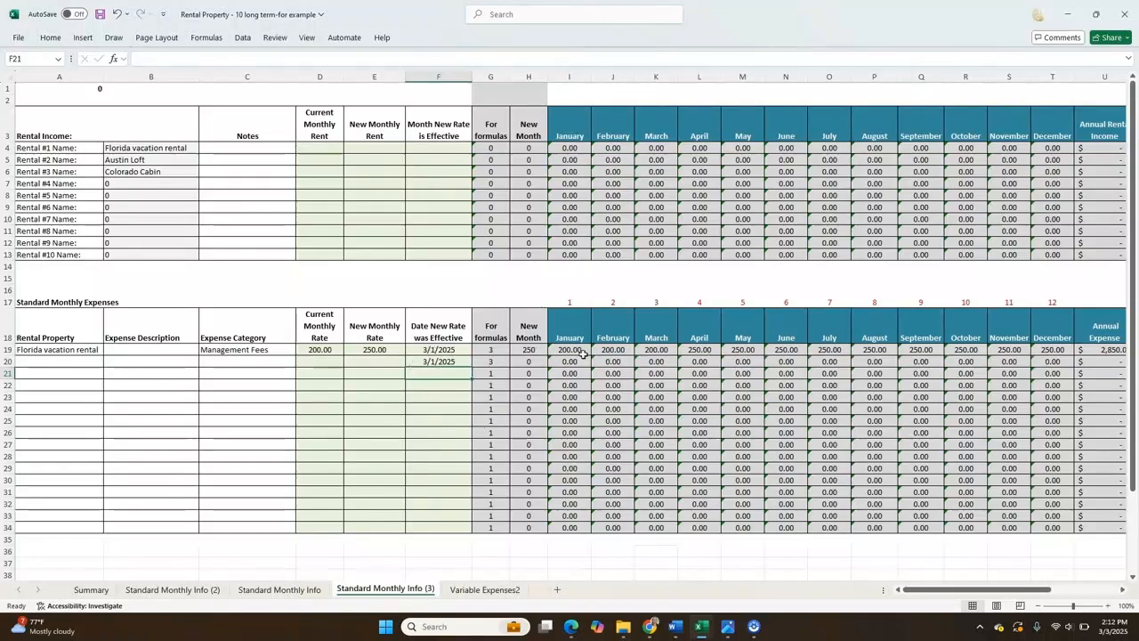
- Check the February, March and April rate formulas in row 19 against the 3/1/2025 effective date
click(673, 338)
click(661, 349)
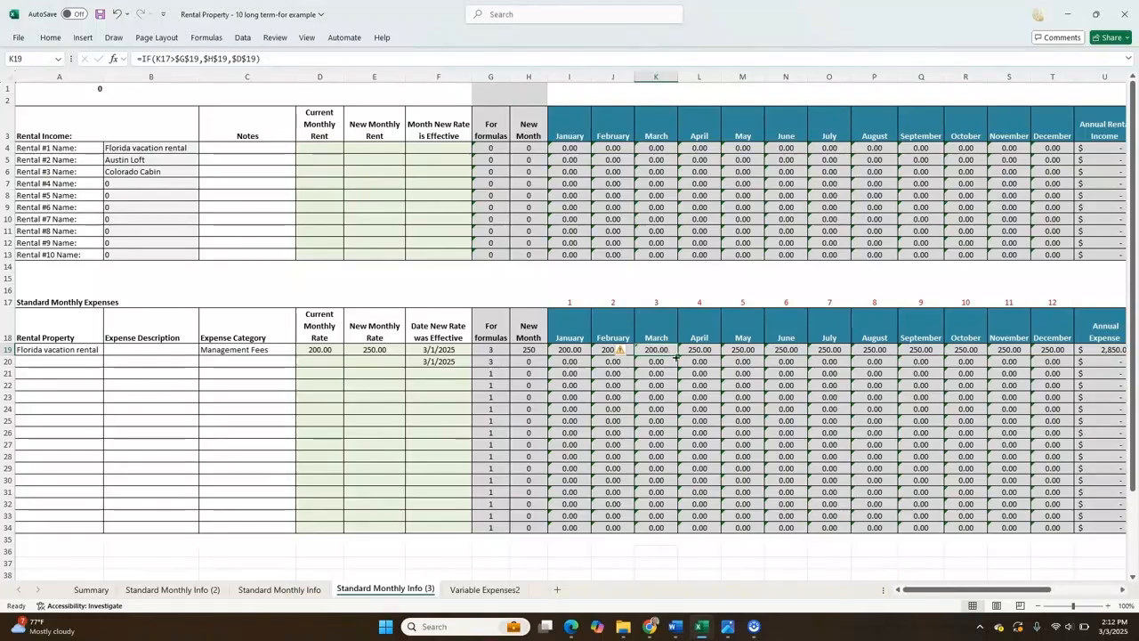
click(686, 350)
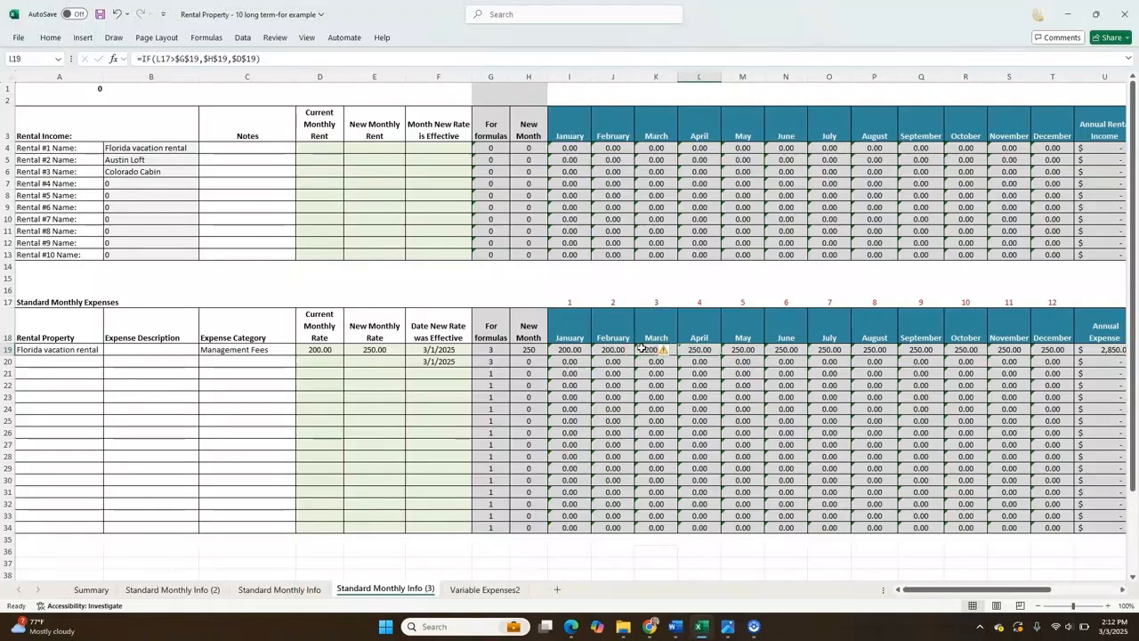
click(443, 352)
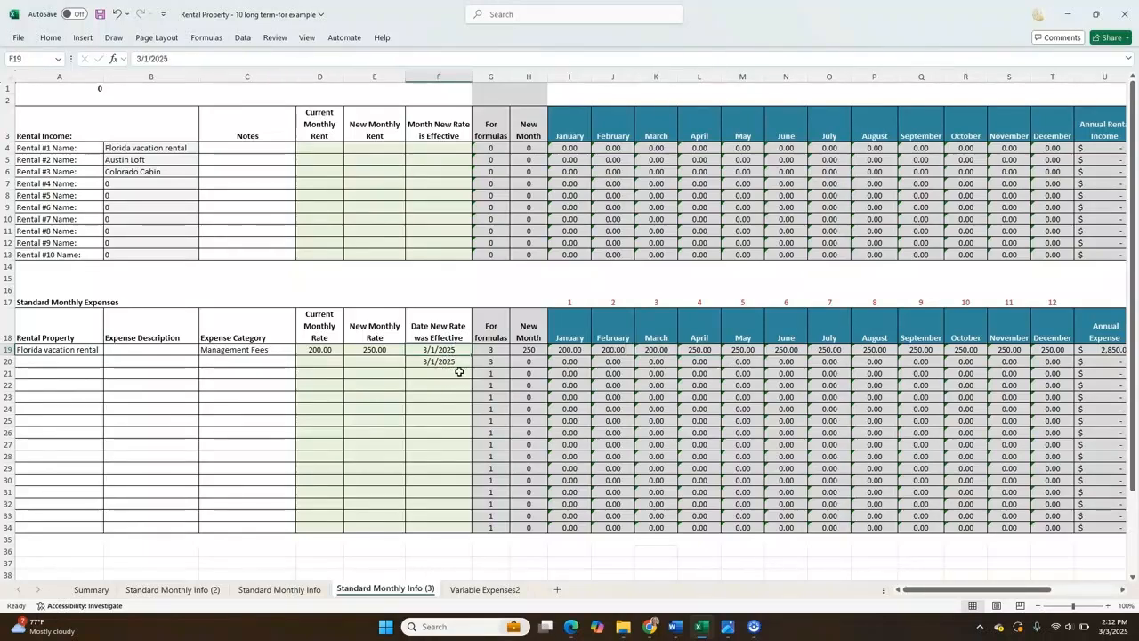
click(673, 337)
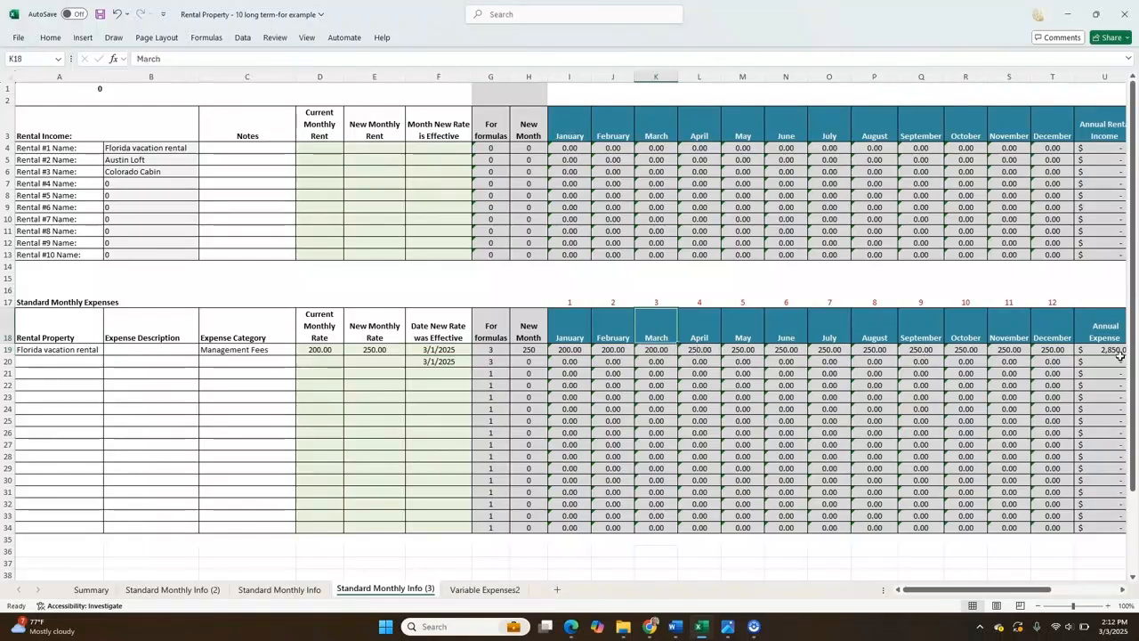
double_click(612, 349)
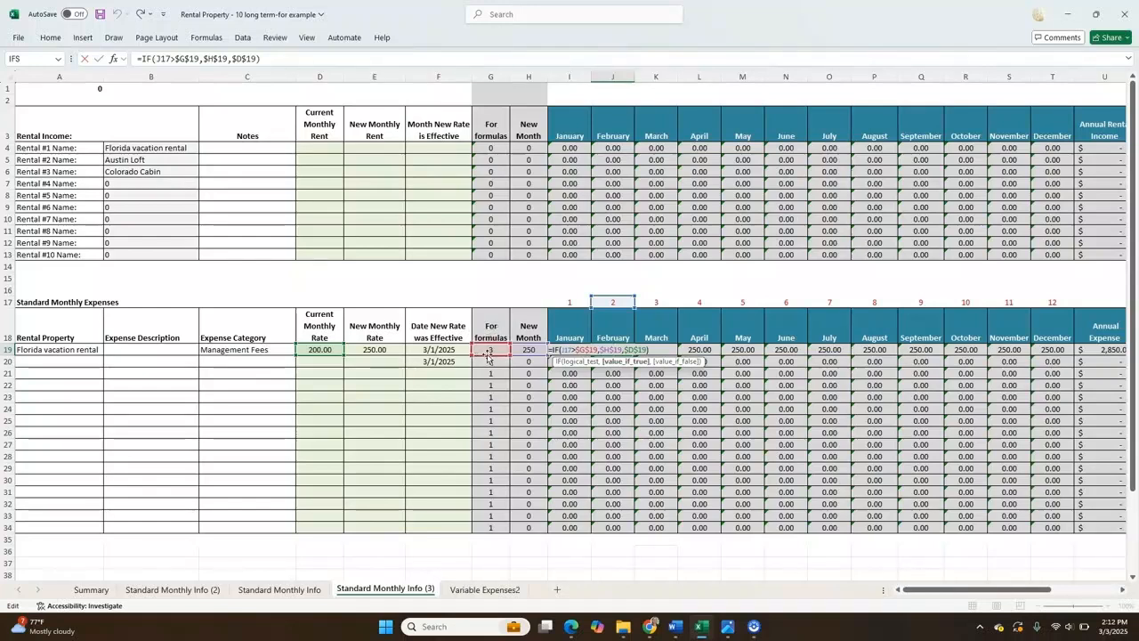
- Change the helper formula in G19 to =MONTH(F19)-1
click(489, 352)
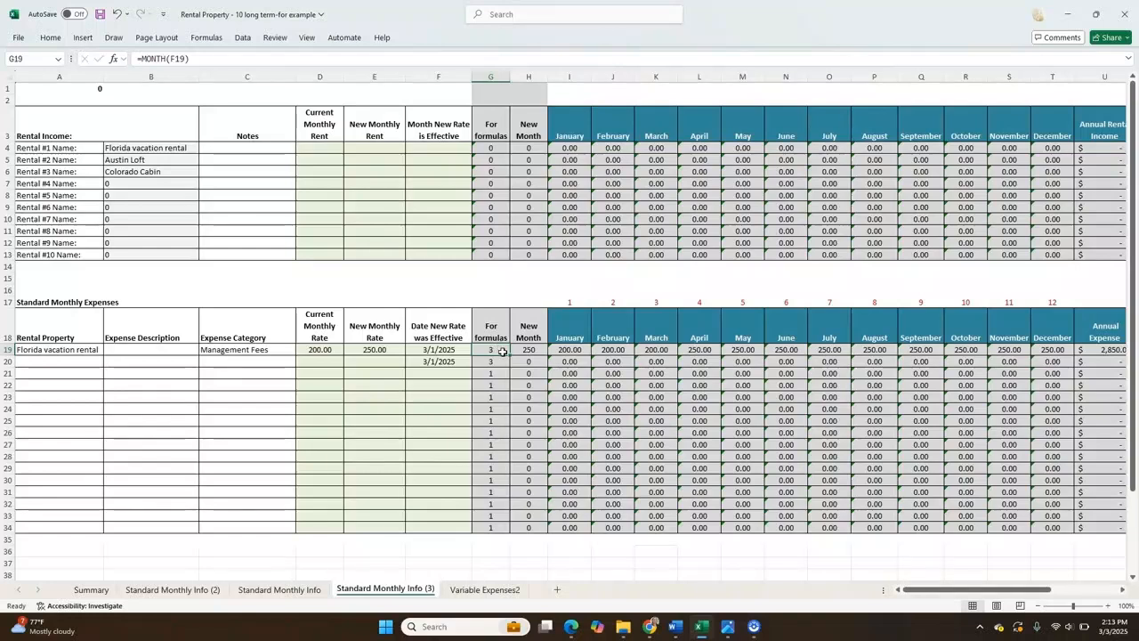
double_click(502, 353)
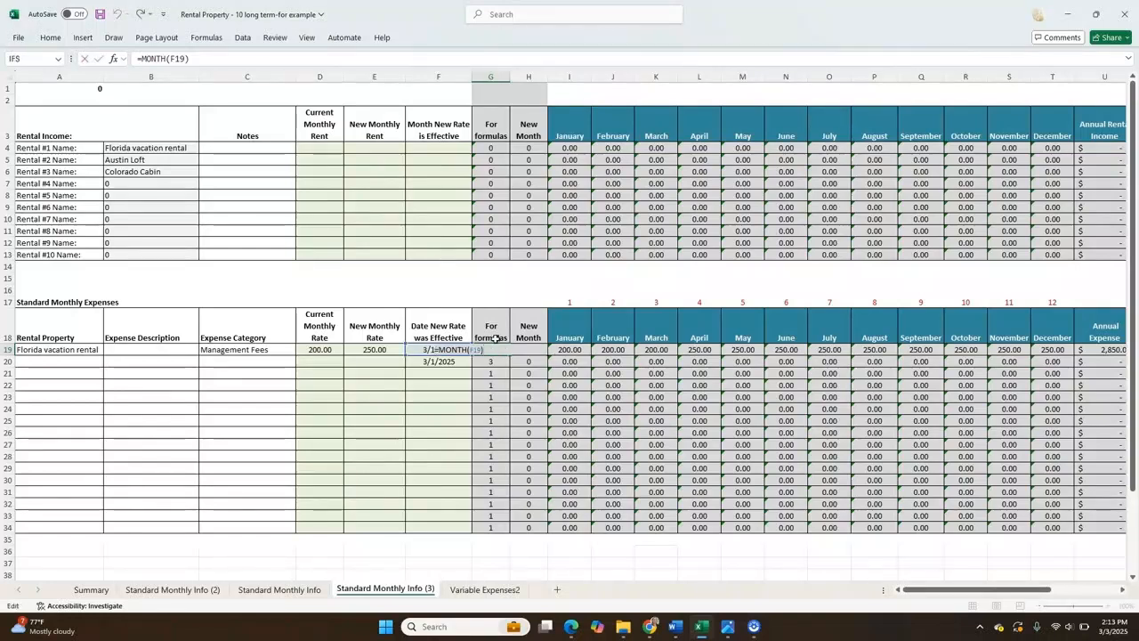
key(ctrl+Return)
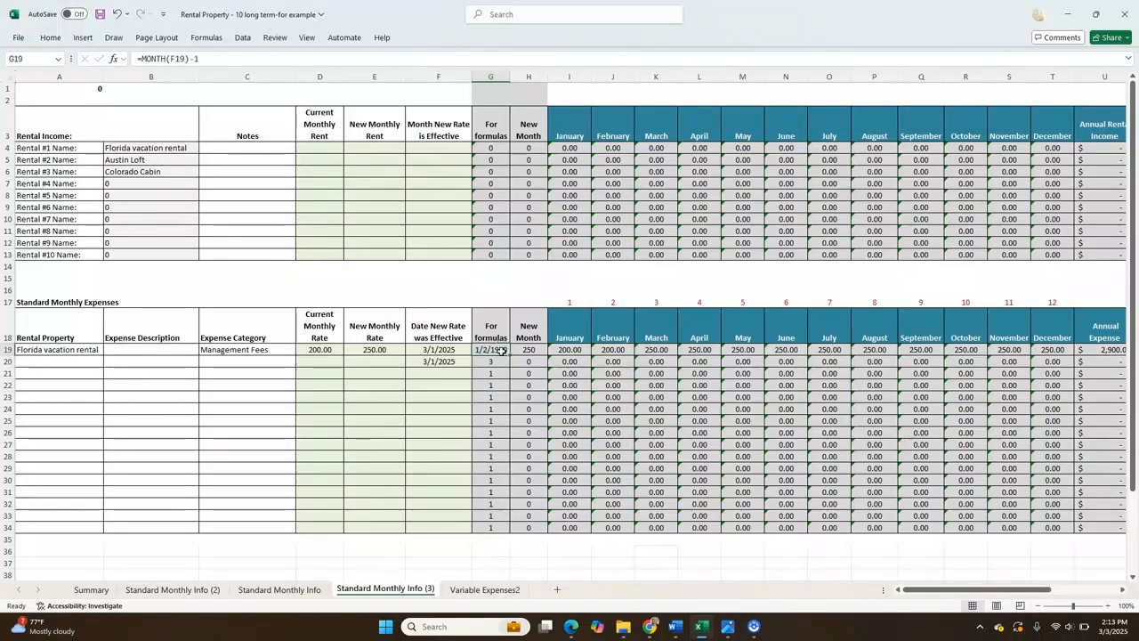
- Fill the G19 formula down to G34 and set the number format of G19:G34 to General
click(497, 370)
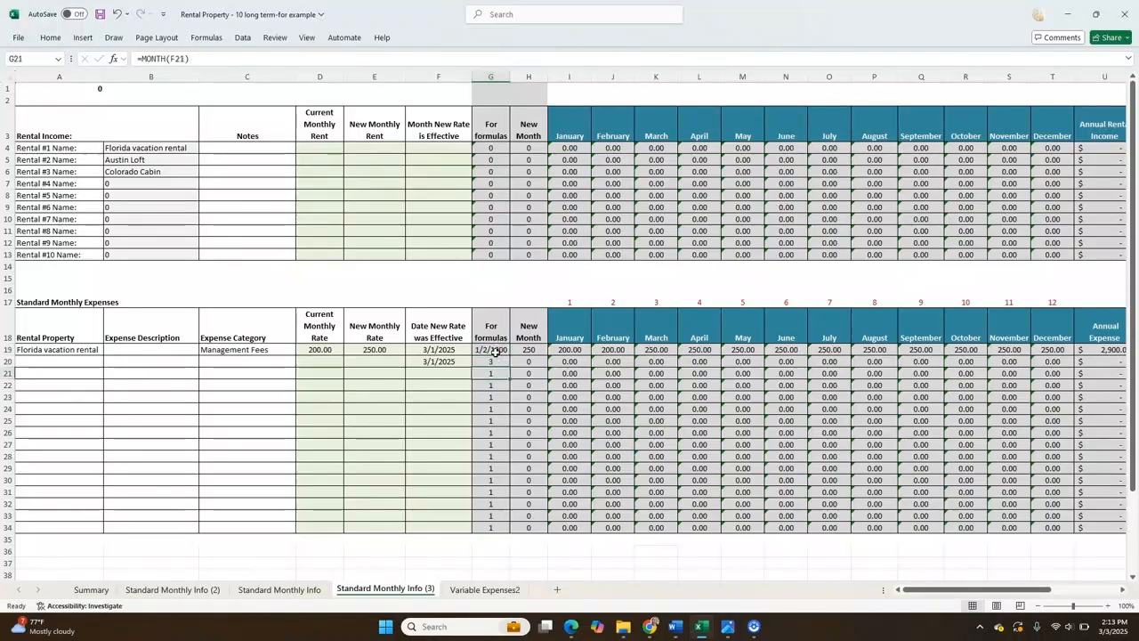
click(497, 351)
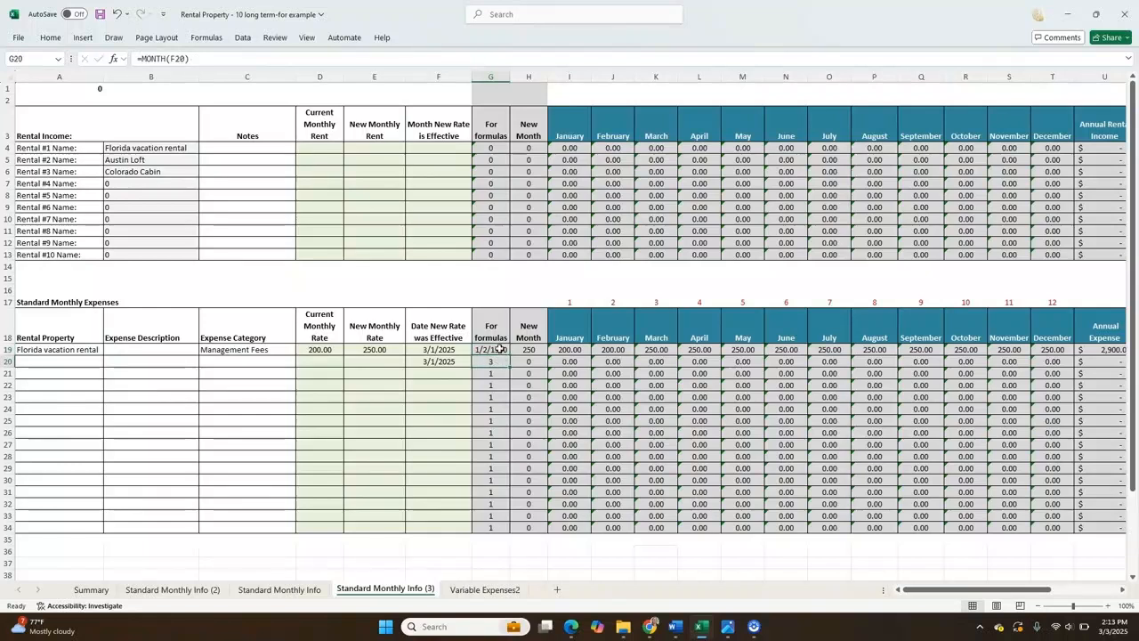
mouse_move(511, 356)
mouse_down()
mouse_move(511, 538)
mouse_move(496, 479)
mouse_up()
right_click(496, 476)
click(552, 384)
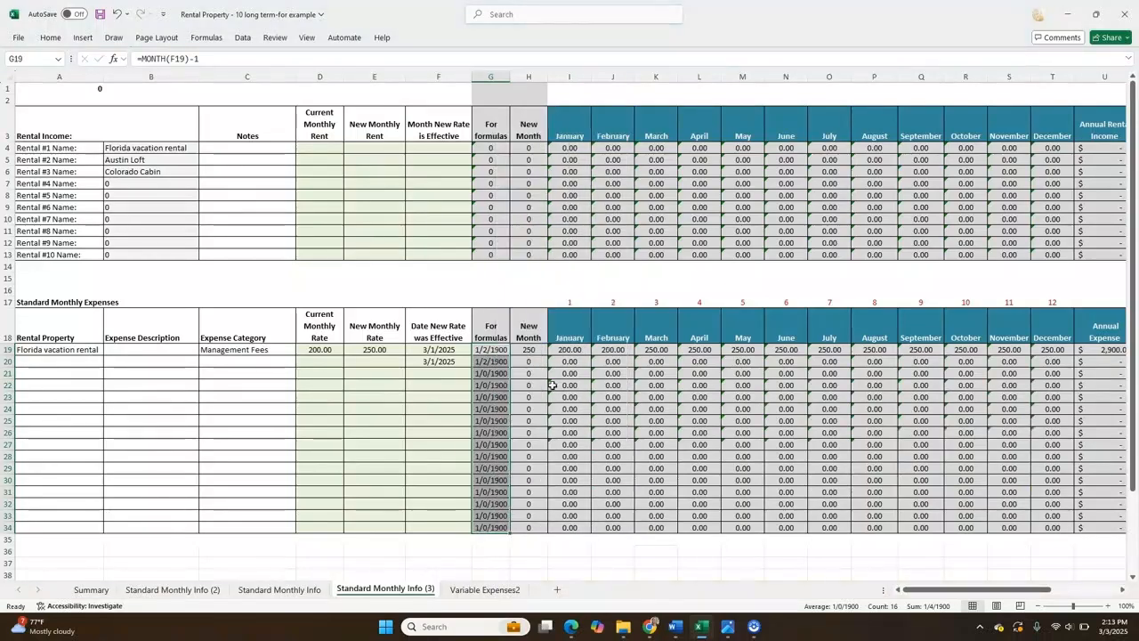
click(429, 288)
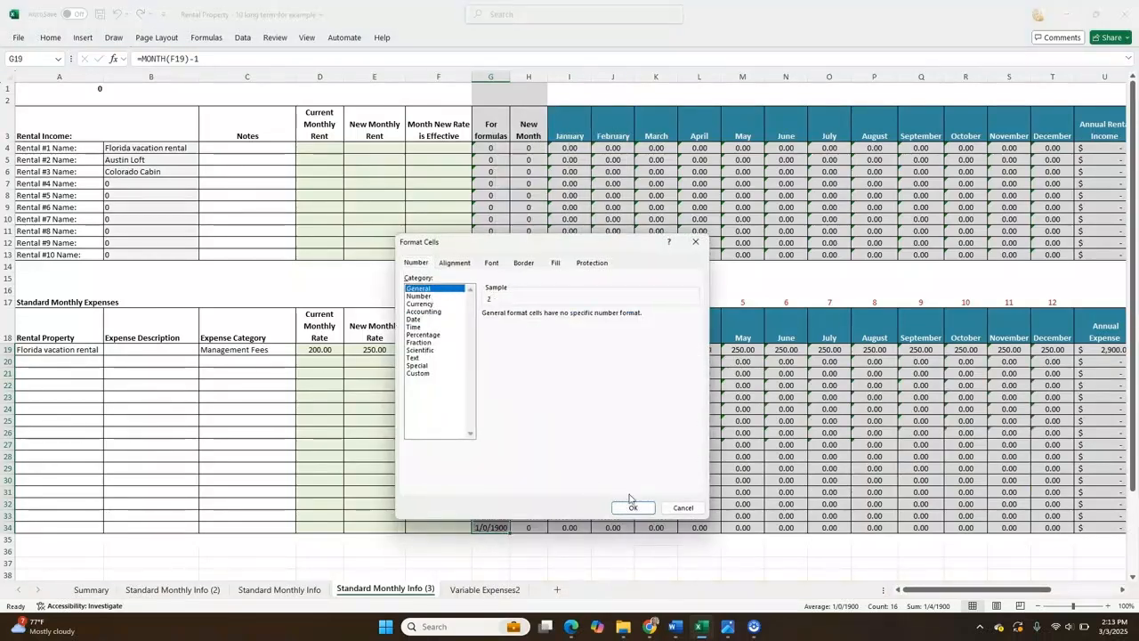
click(632, 508)
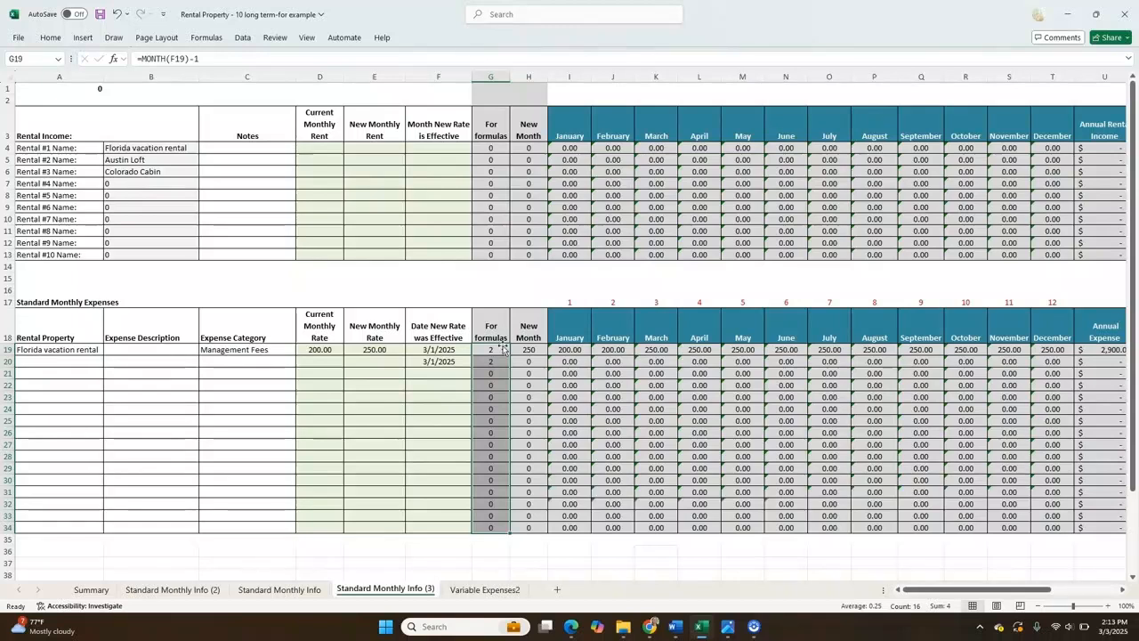
click(499, 360)
click(503, 372)
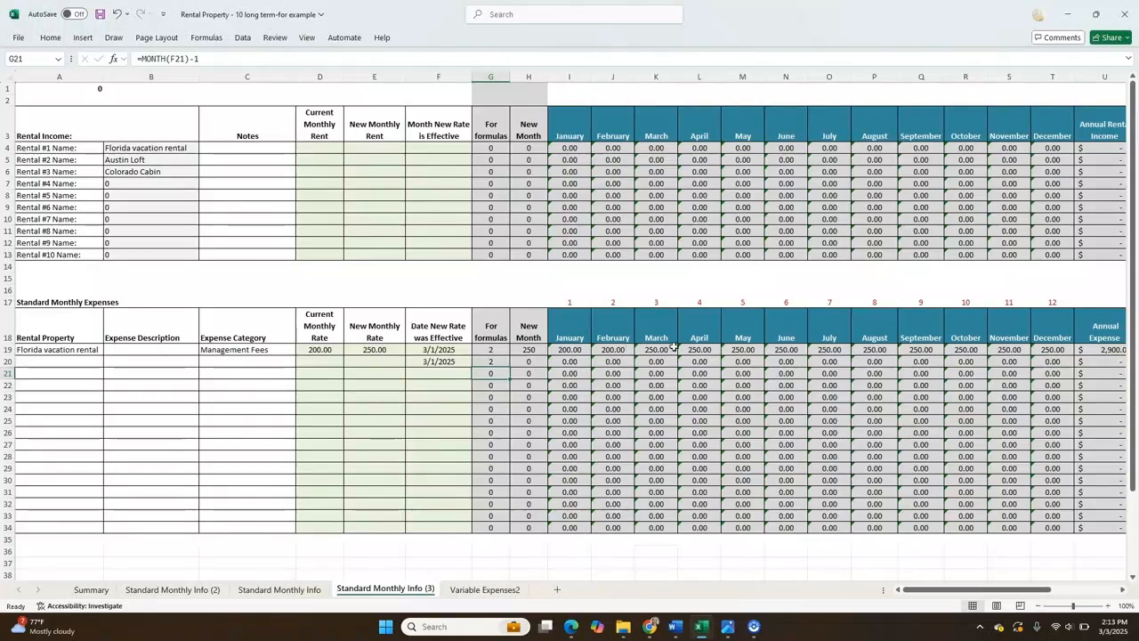
click(675, 349)
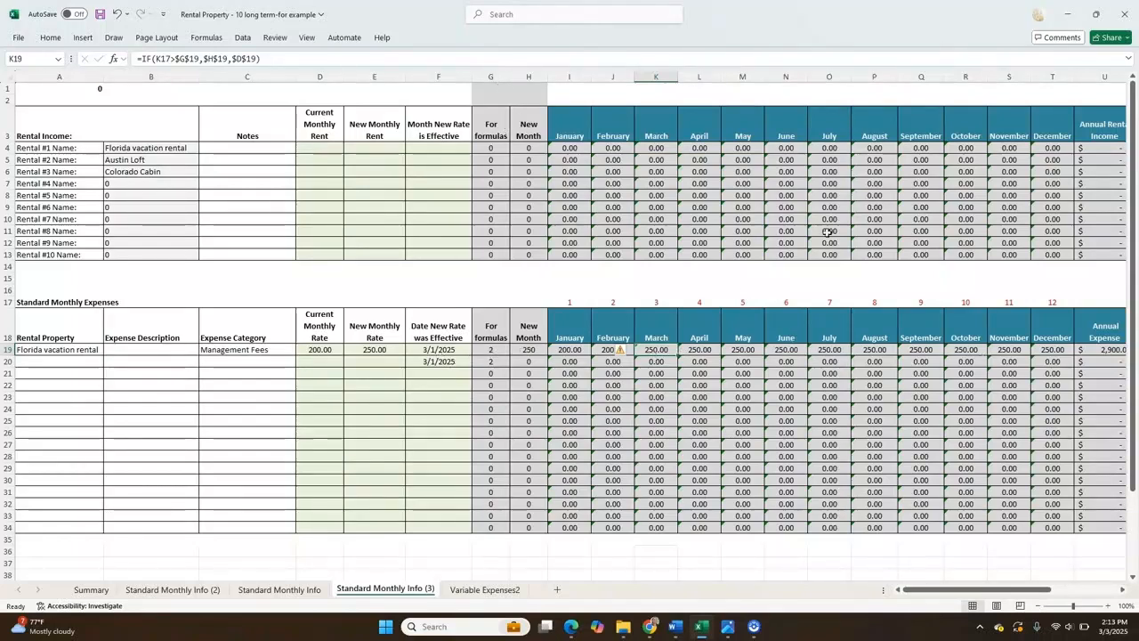
- Hide helper columns G and H
drag(490, 76, 517, 77)
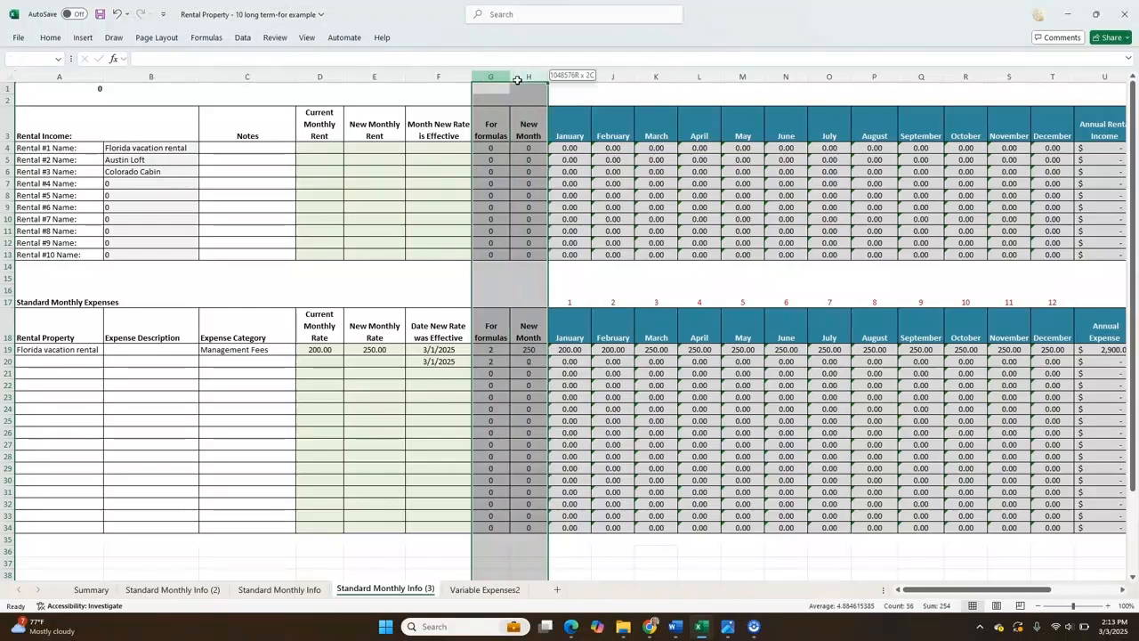
right_click(517, 77)
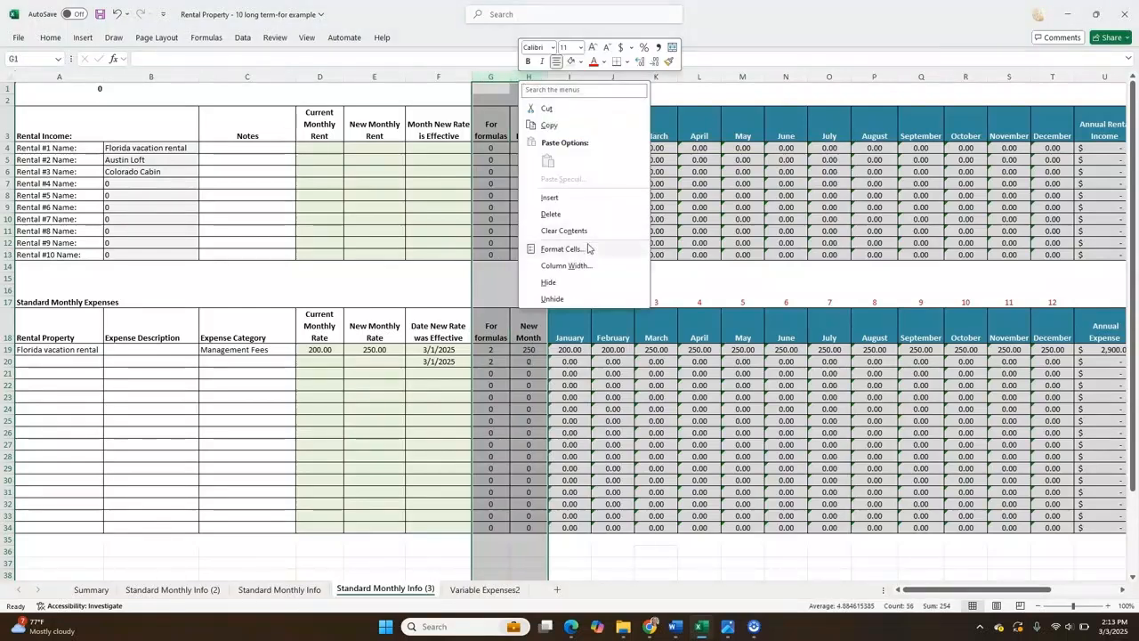
click(589, 283)
- Set the Management Fees effective date in F19 to 1/1/2025
click(402, 372)
click(446, 358)
click(448, 349)
text(1/1/2025)
key(Return)
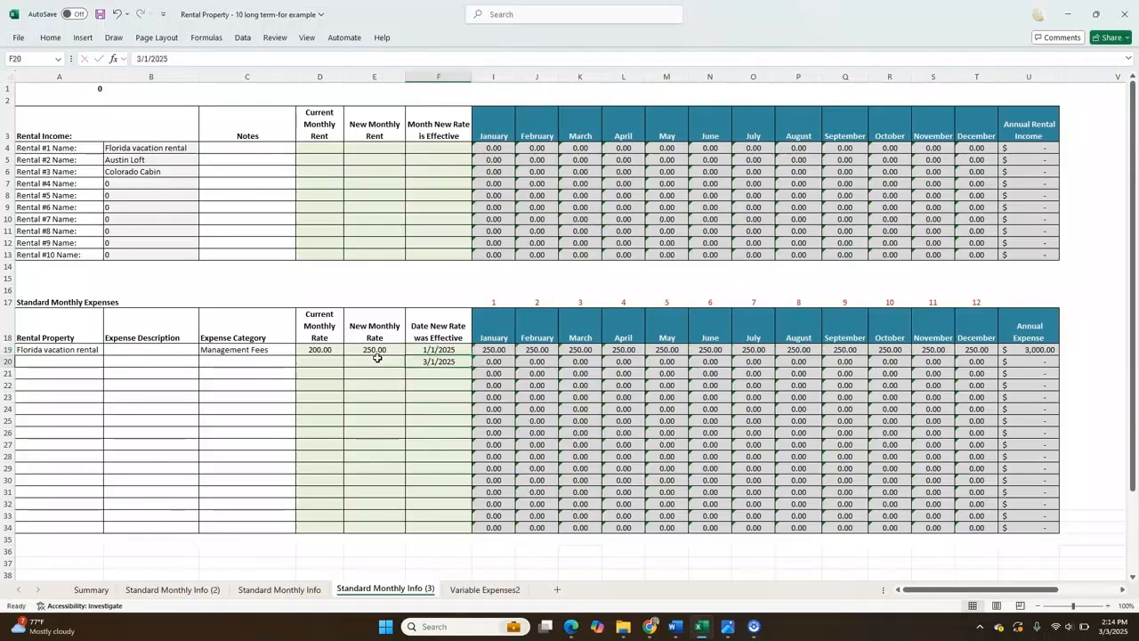
- Enter monthly effective dates from 2/1/2025 to 12/1/2025 in F20:F30 and fill the 200 and 250 rates down to row 30
text(2/1/2025)
key(Return)
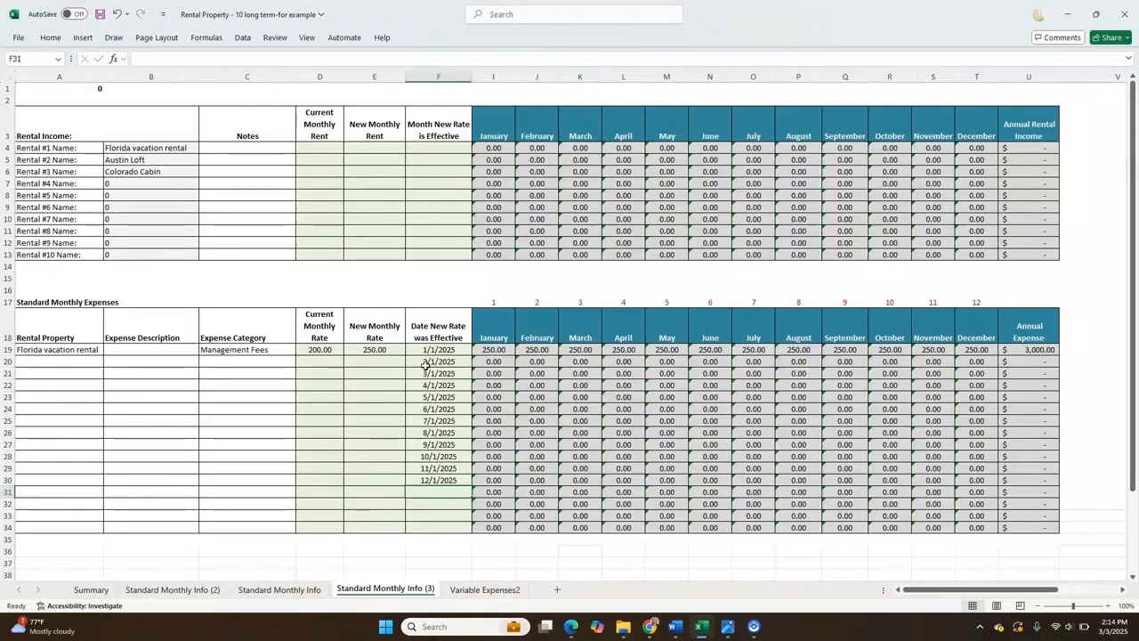
drag(325, 351, 416, 490)
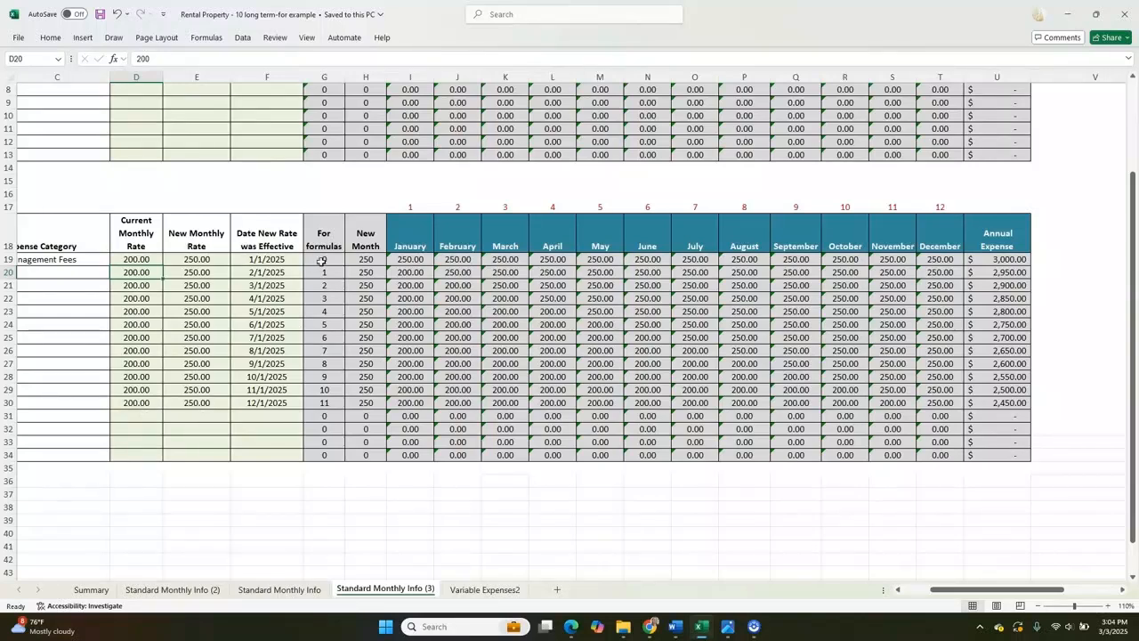
- Hide the helper columns G and H
drag(331, 78, 361, 78)
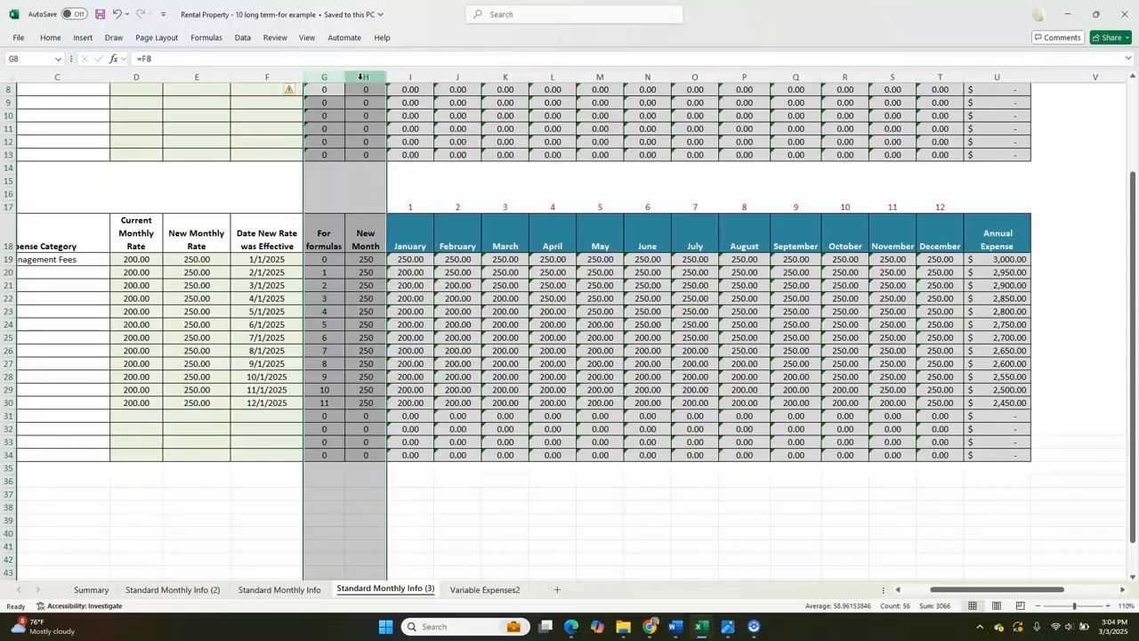
right_click(361, 82)
click(390, 282)
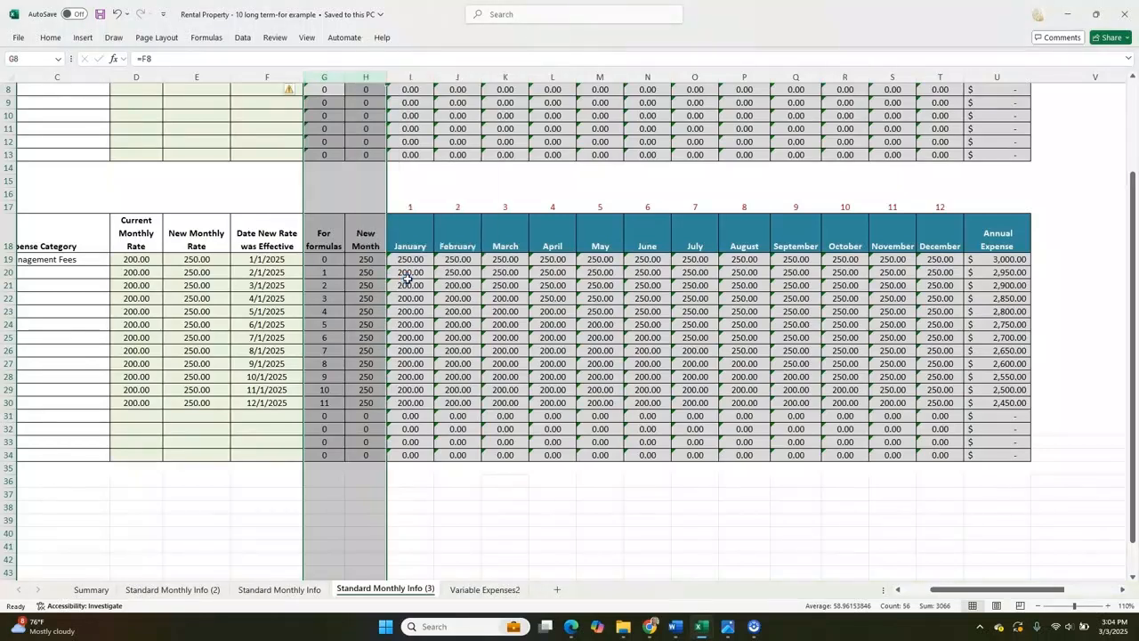
click(270, 239)
click(368, 240)
click(712, 233)
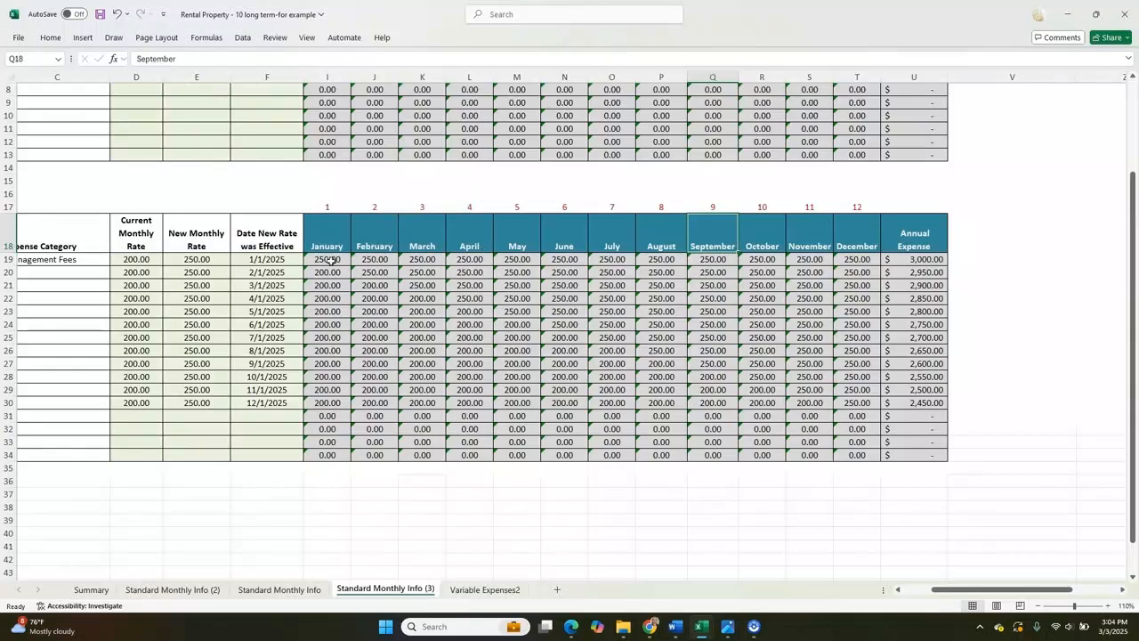
- Add a conditional formatting rule to I19:T30 that gives cells equal to 200 Yellow Fill with Dark Yellow Text
drag(332, 256, 855, 402)
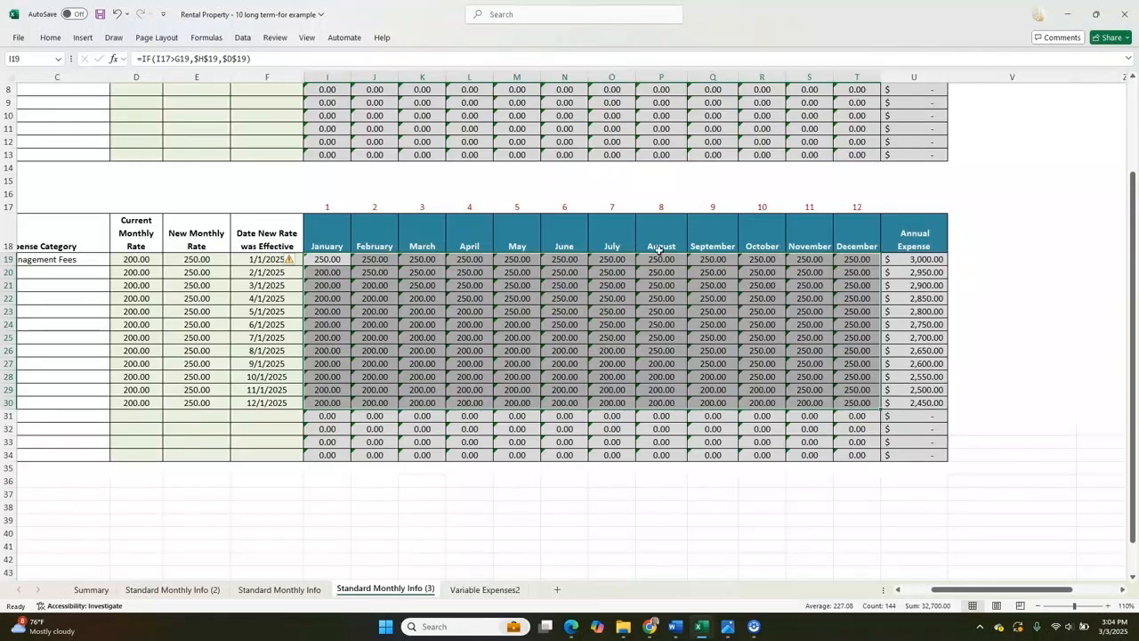
click(60, 39)
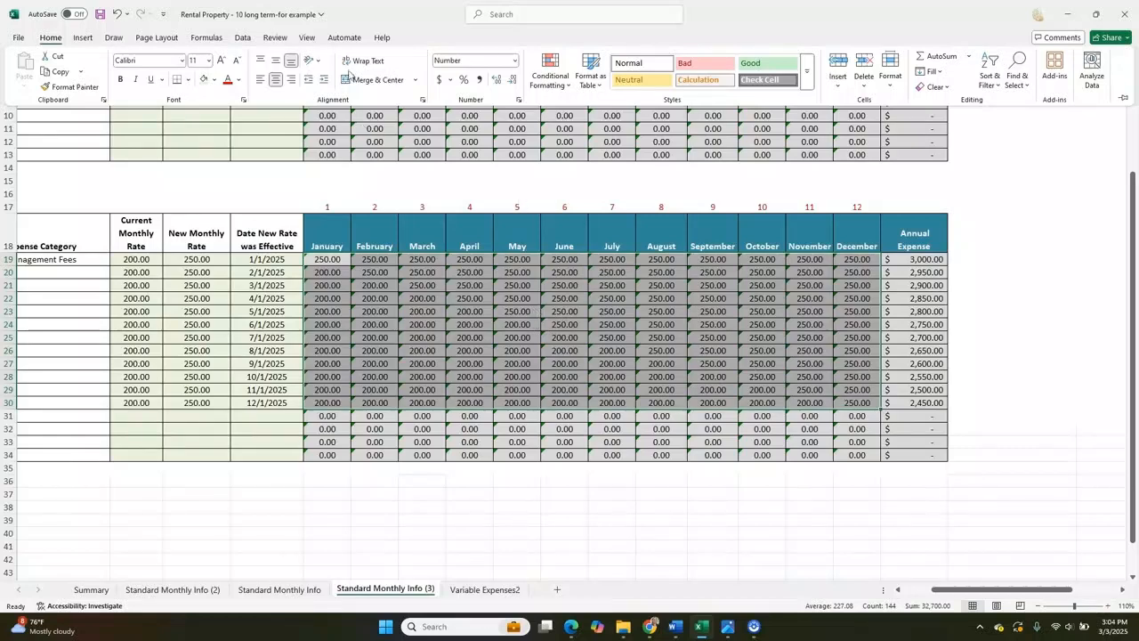
click(549, 78)
mouse_move(592, 109)
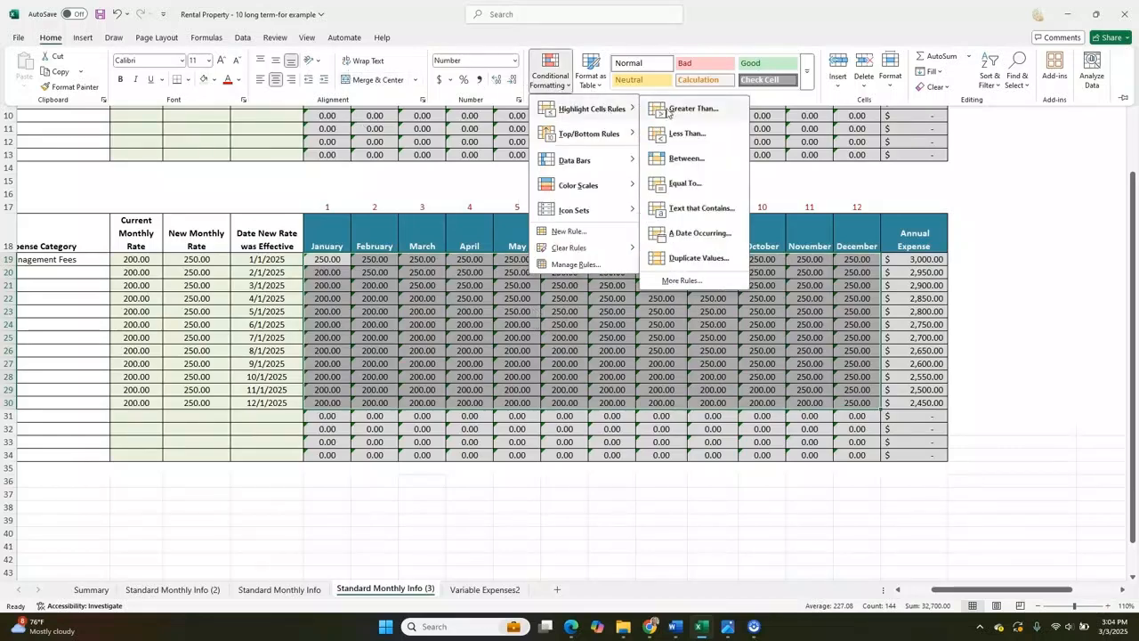
click(702, 186)
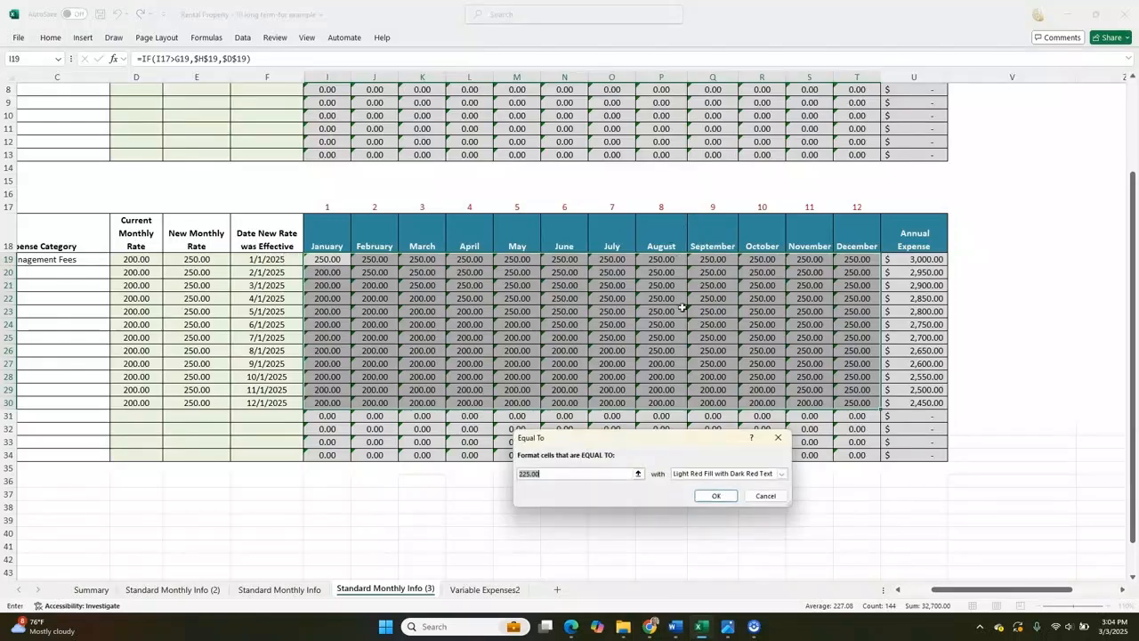
drag(665, 443, 553, 300)
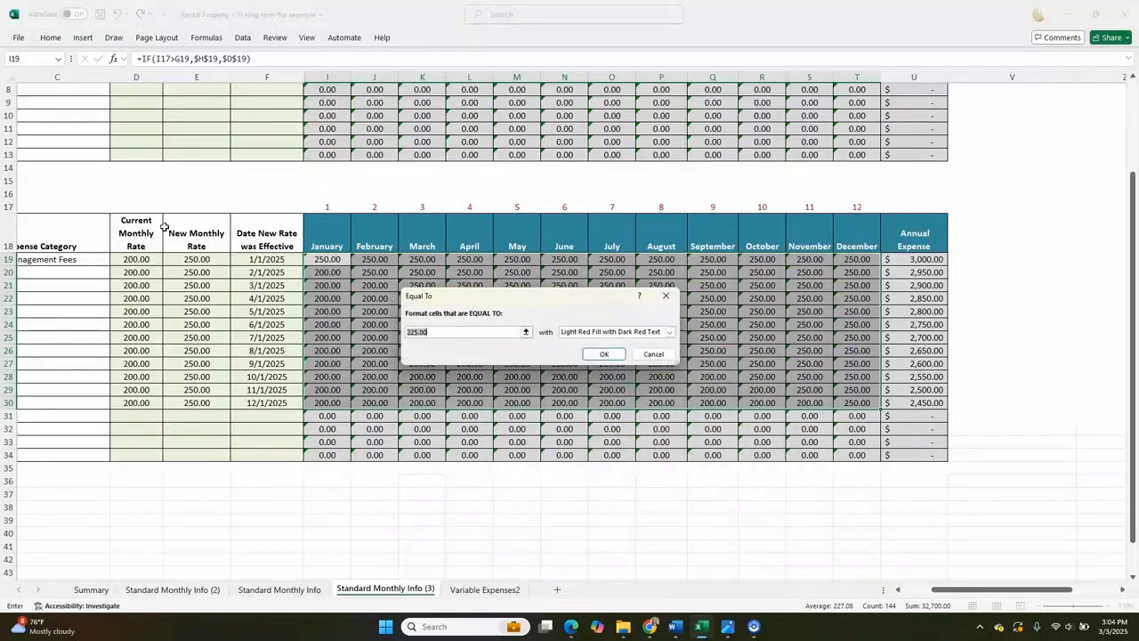
text(2)
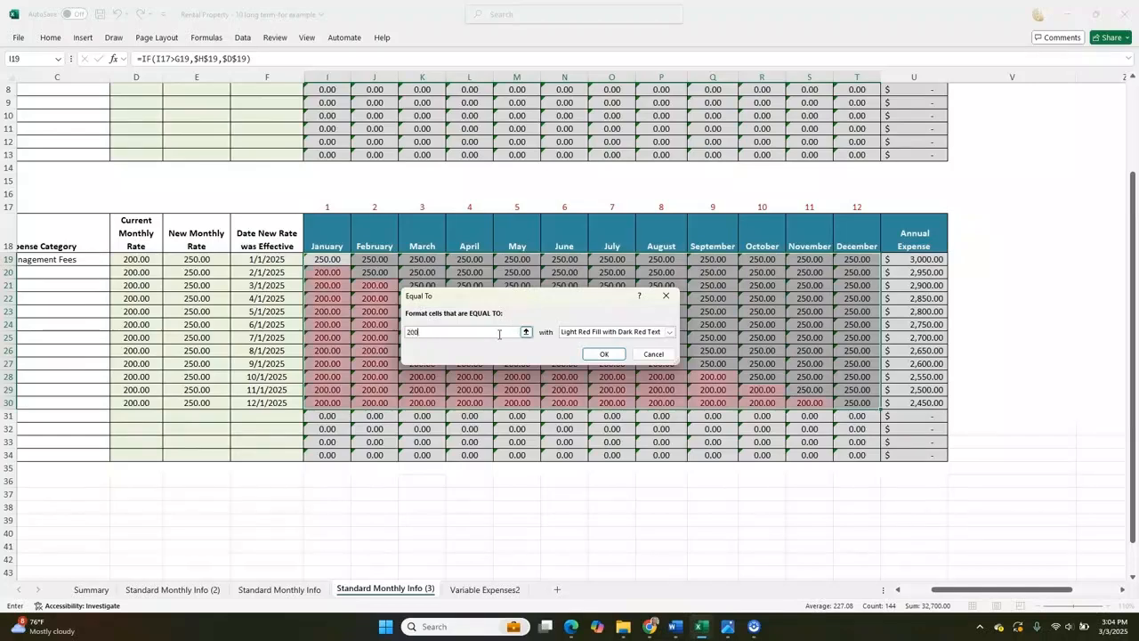
click(667, 332)
click(623, 353)
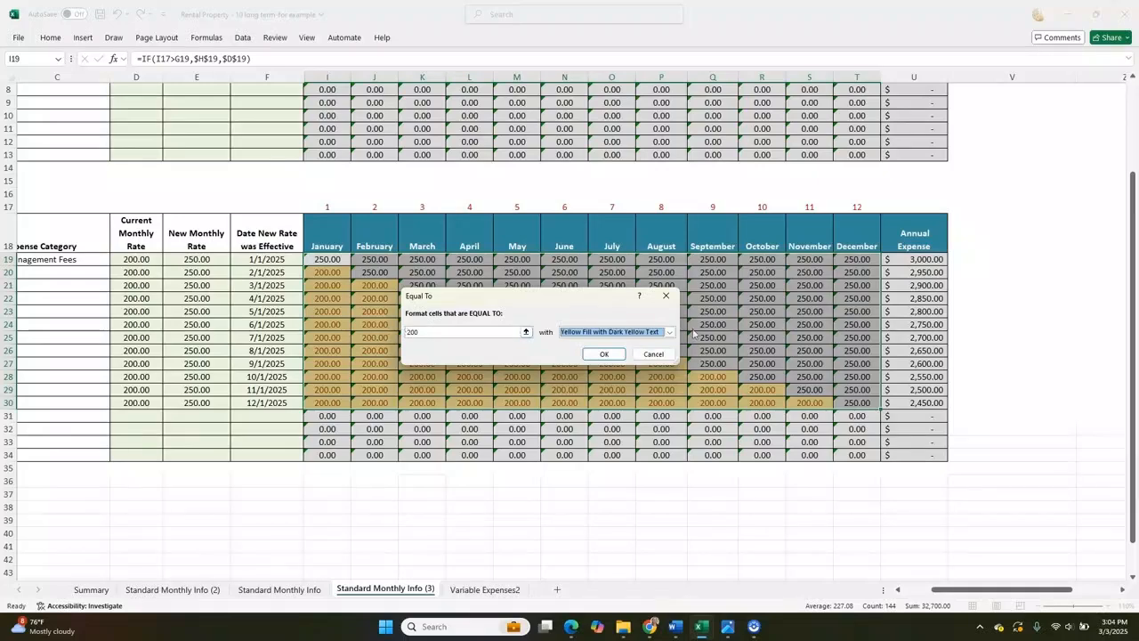
click(609, 358)
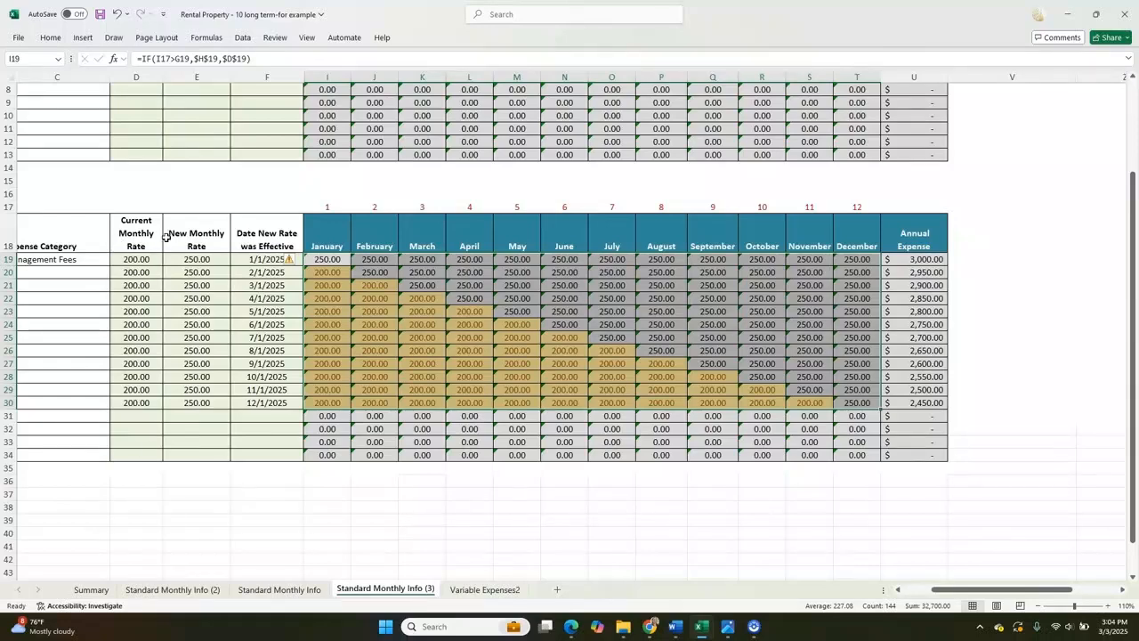
- Add a second Equal To rule on I19:T30 for 250 with Light Red Fill with Dark Red Text
click(51, 38)
click(550, 75)
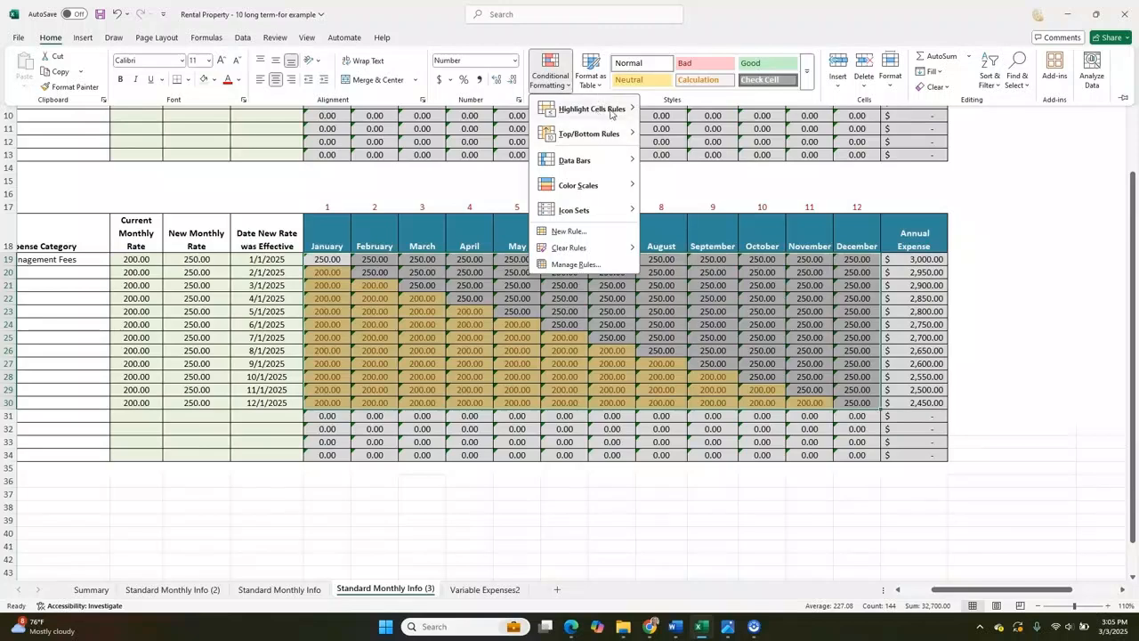
mouse_move(614, 113)
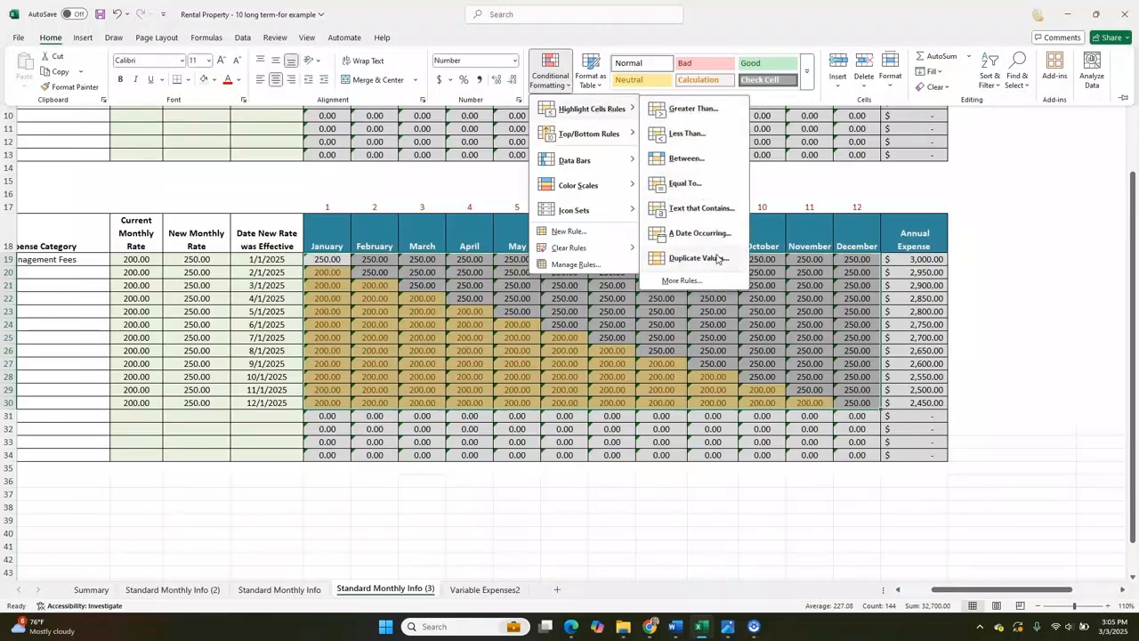
click(712, 183)
text(250)
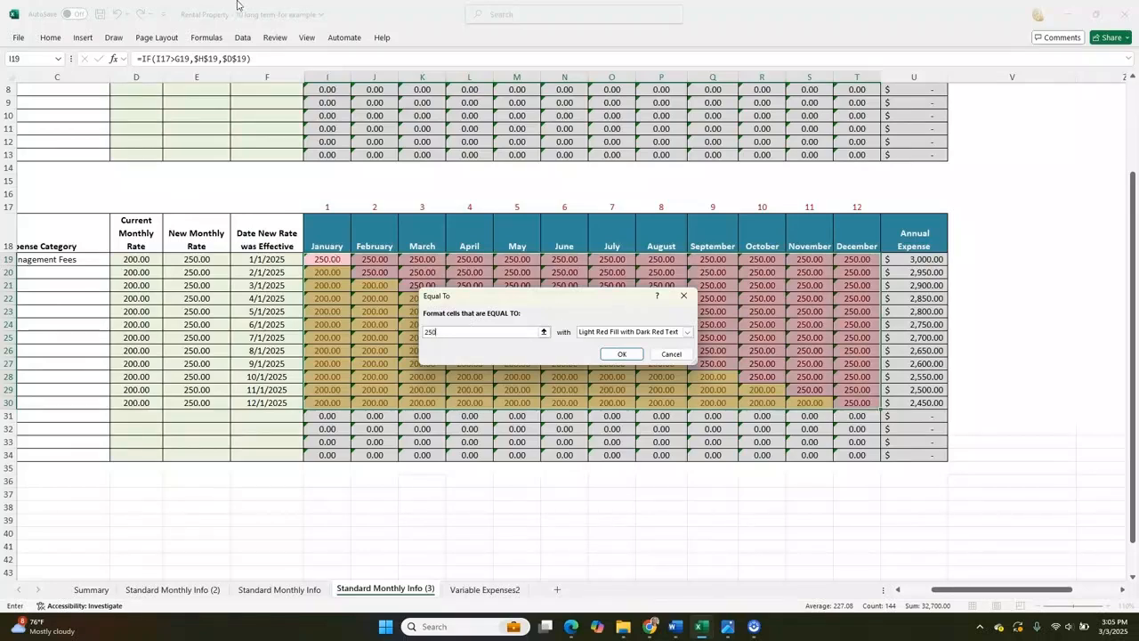
click(626, 354)
click(575, 273)
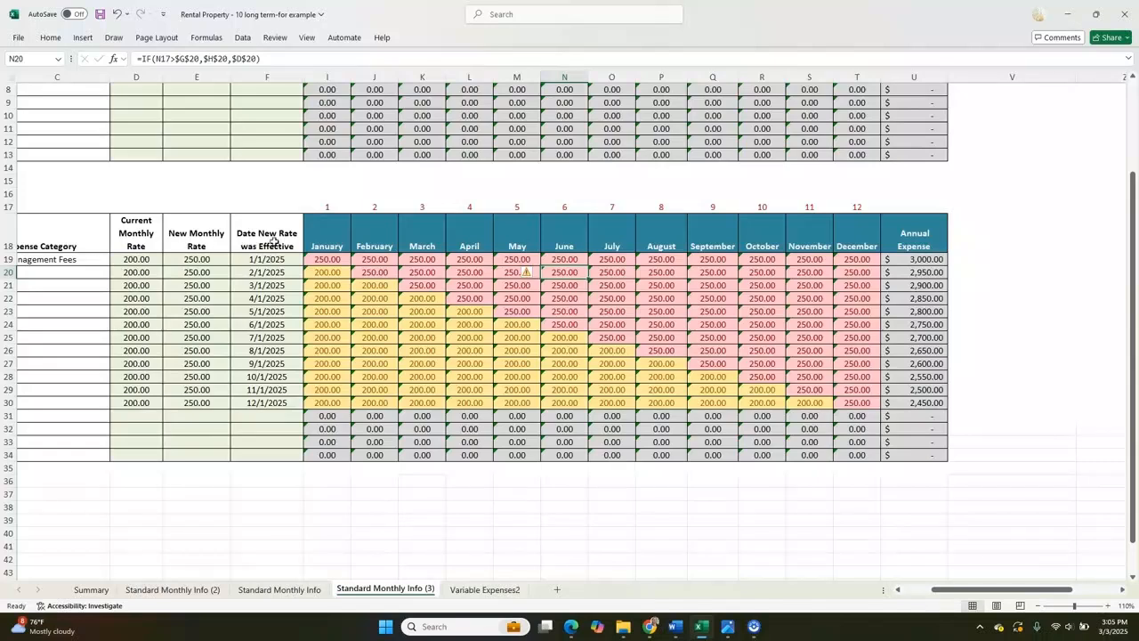
- Compare the new rates and effective dates in rows 19 to 30 with the highlighted monthly amounts
click(863, 401)
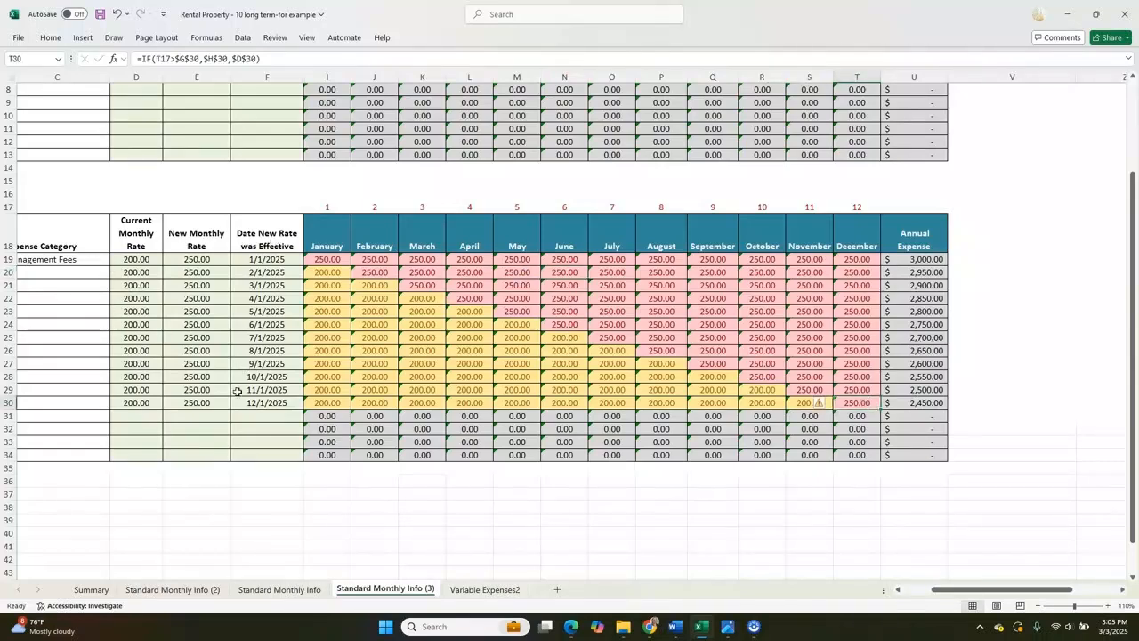
click(200, 401)
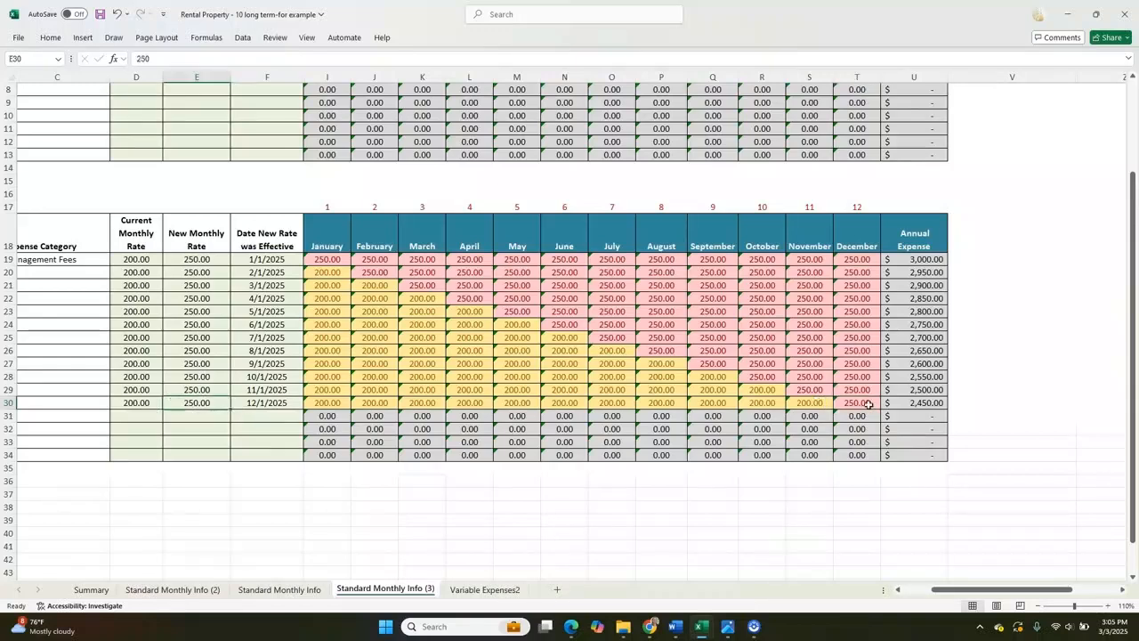
click(322, 258)
click(267, 259)
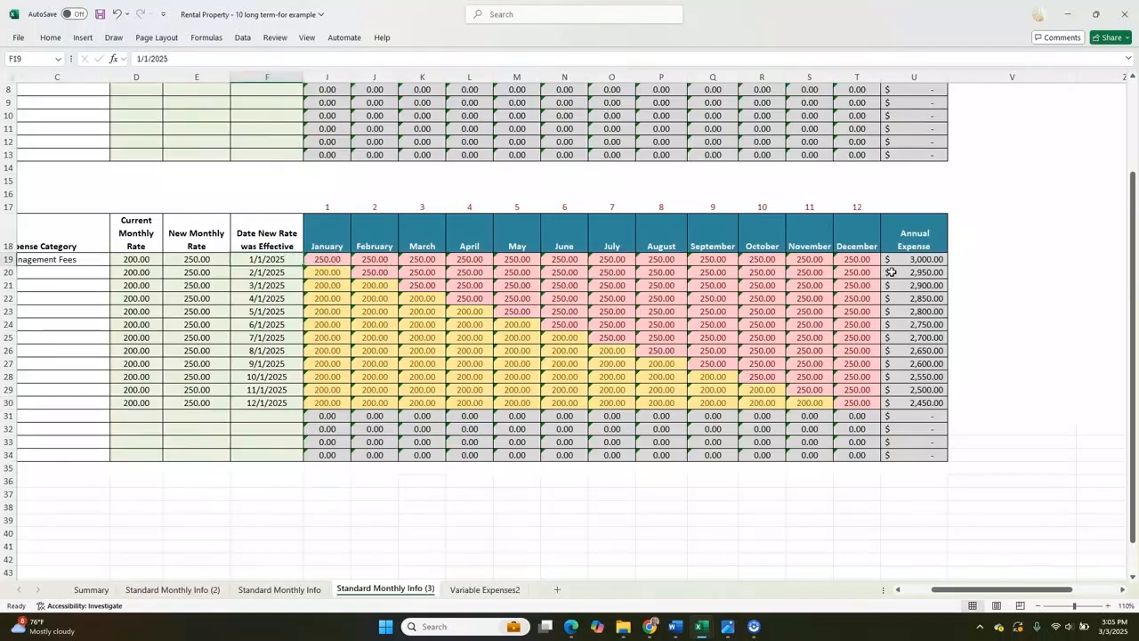
click(195, 245)
click(211, 258)
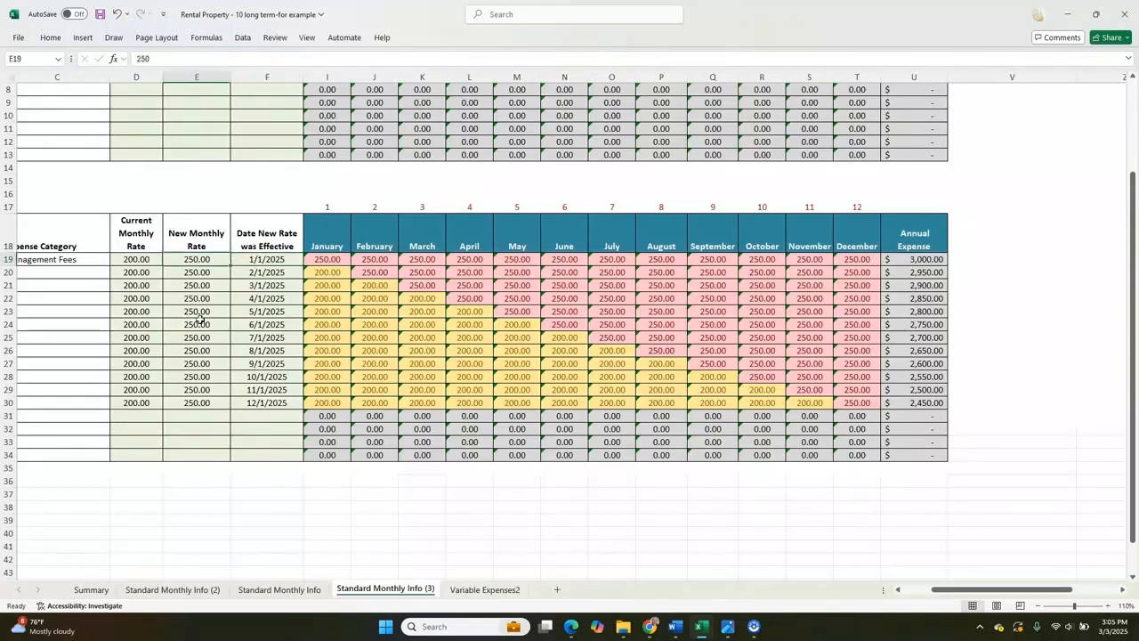
drag(283, 260, 281, 405)
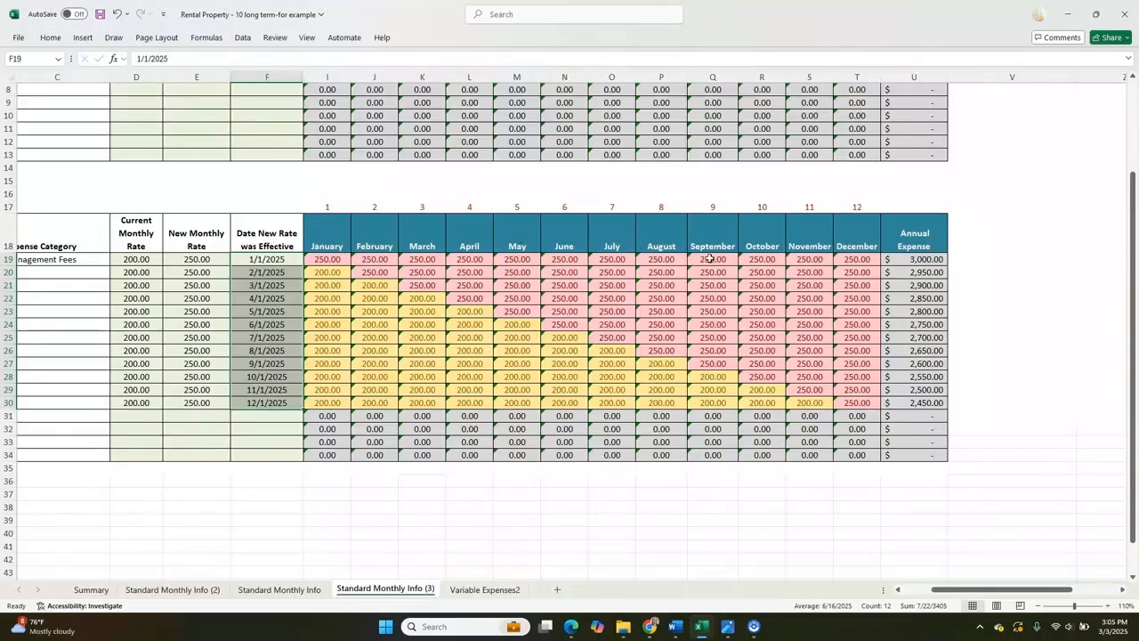
- Inspect the January formula for the first rental in I4 of the Rental Income table
scroll(778, 291, up, 2)
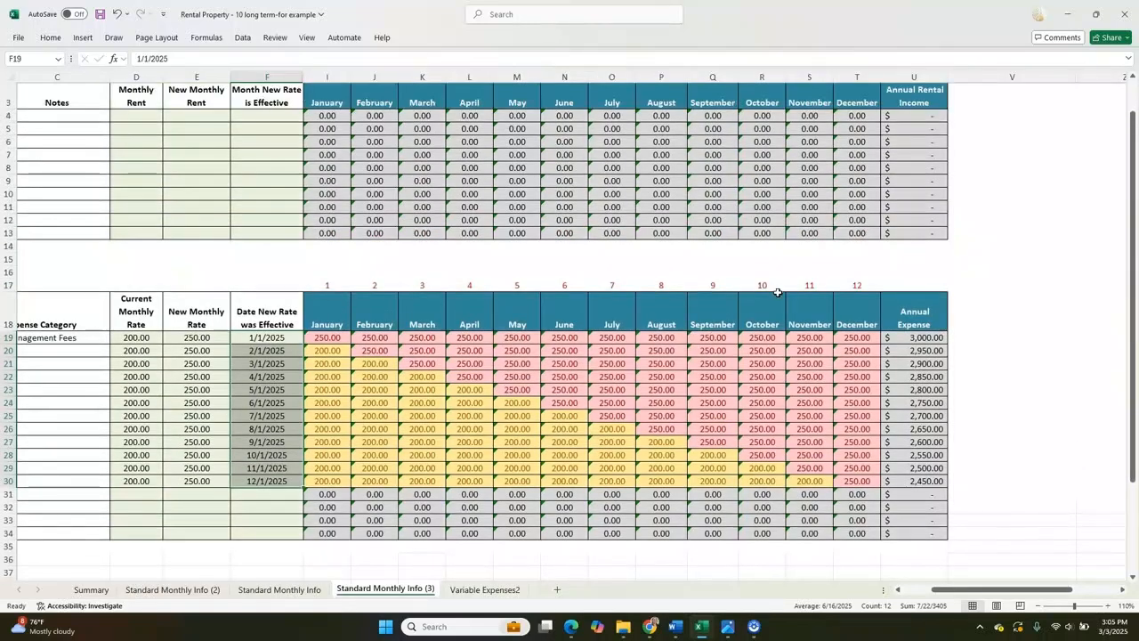
scroll(341, 151, up, 1)
click(341, 151)
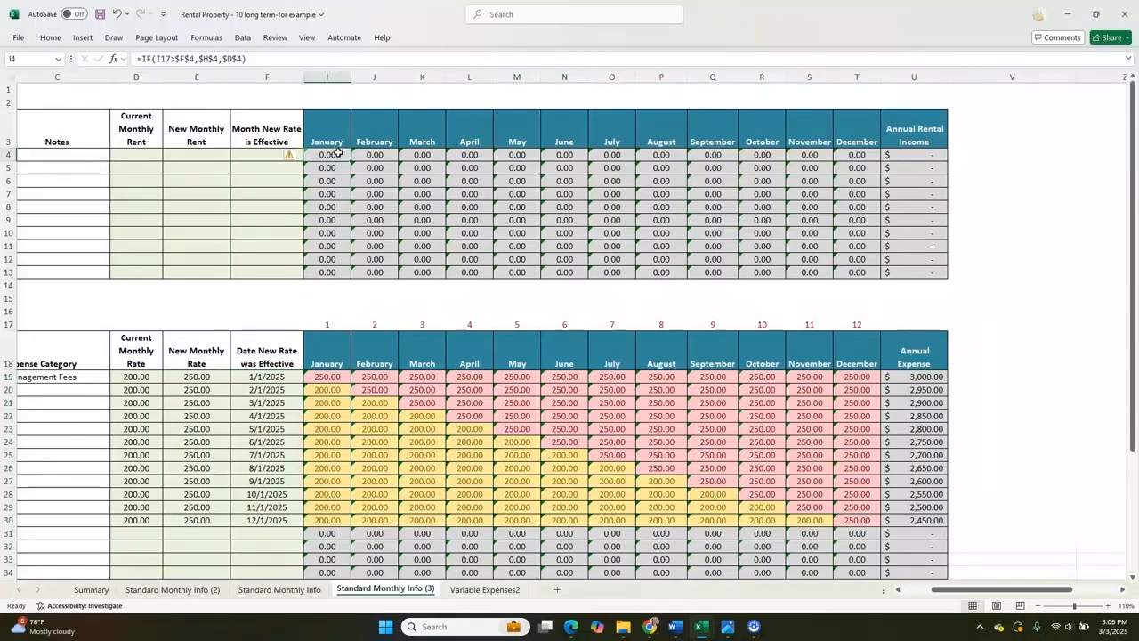
double_click(338, 153)
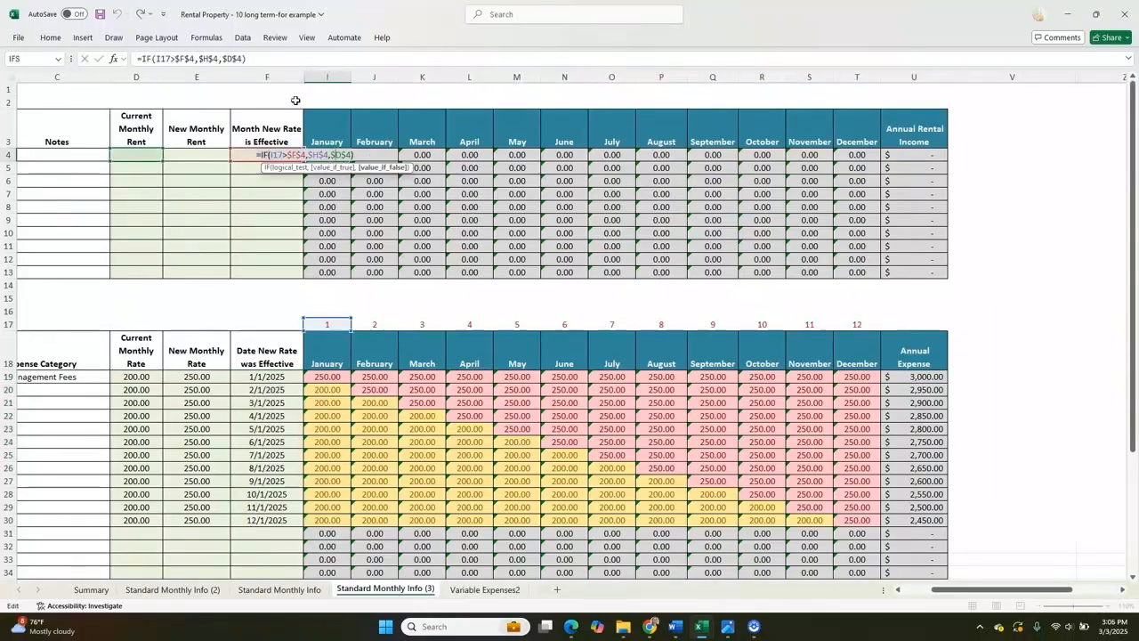
- Unhide helper columns G and H and view the list of effective dates offered in F4
click(290, 73)
right_click(301, 76)
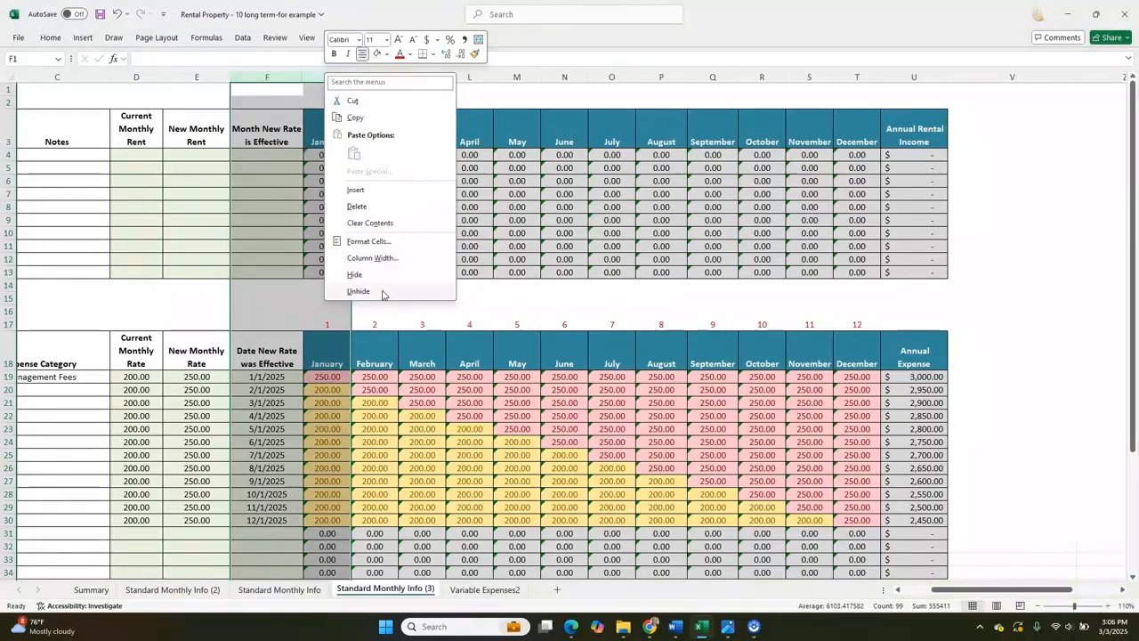
click(382, 292)
click(281, 155)
click(308, 158)
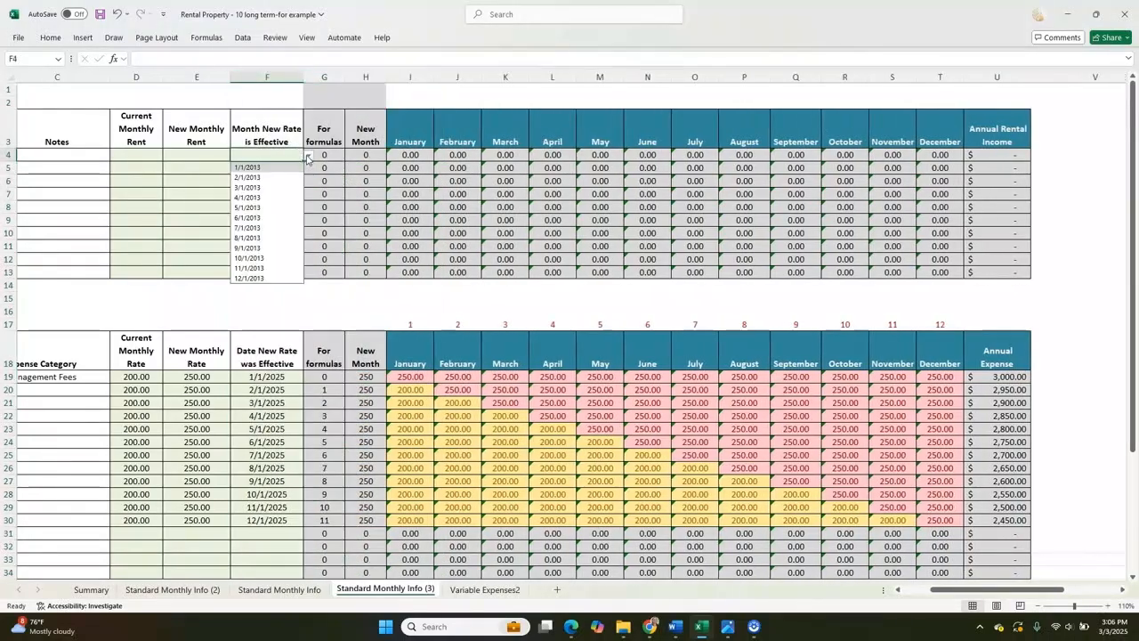
click(349, 139)
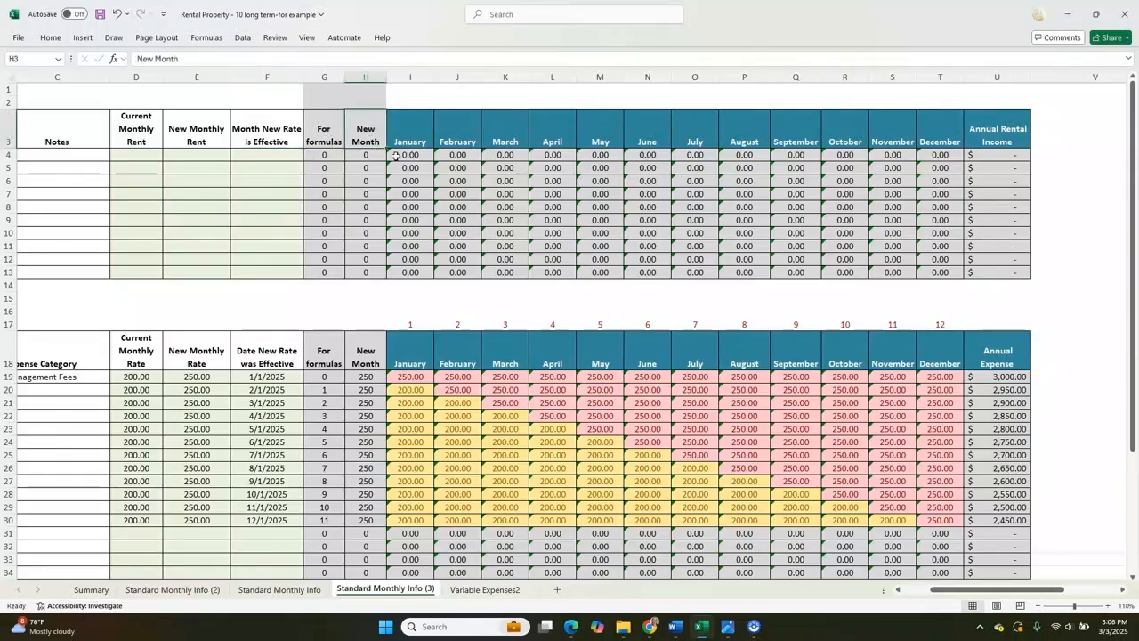
- Review the January formula in I19 and the helper formula in G19 against the effective dates in column F
scroll(401, 155, down, 3)
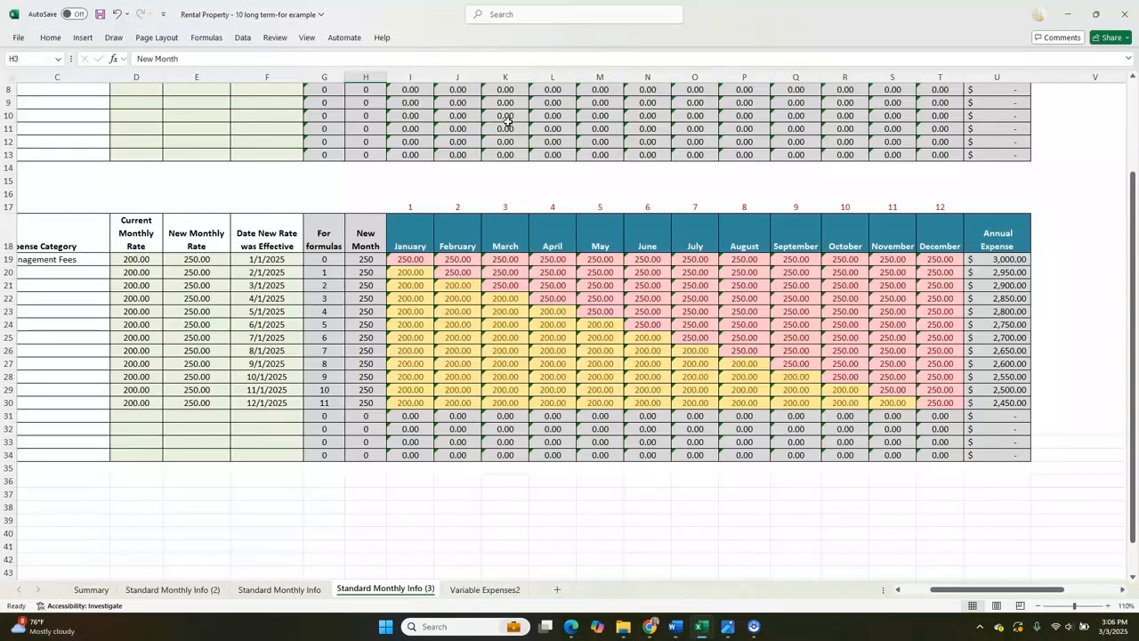
drag(1007, 595, 1014, 595)
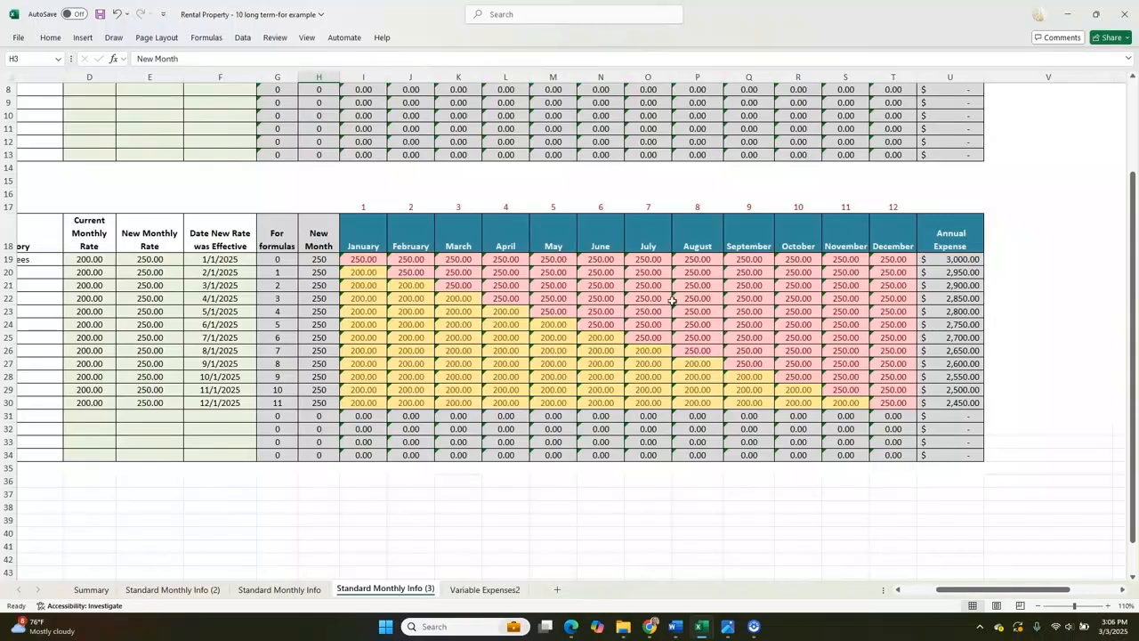
click(371, 259)
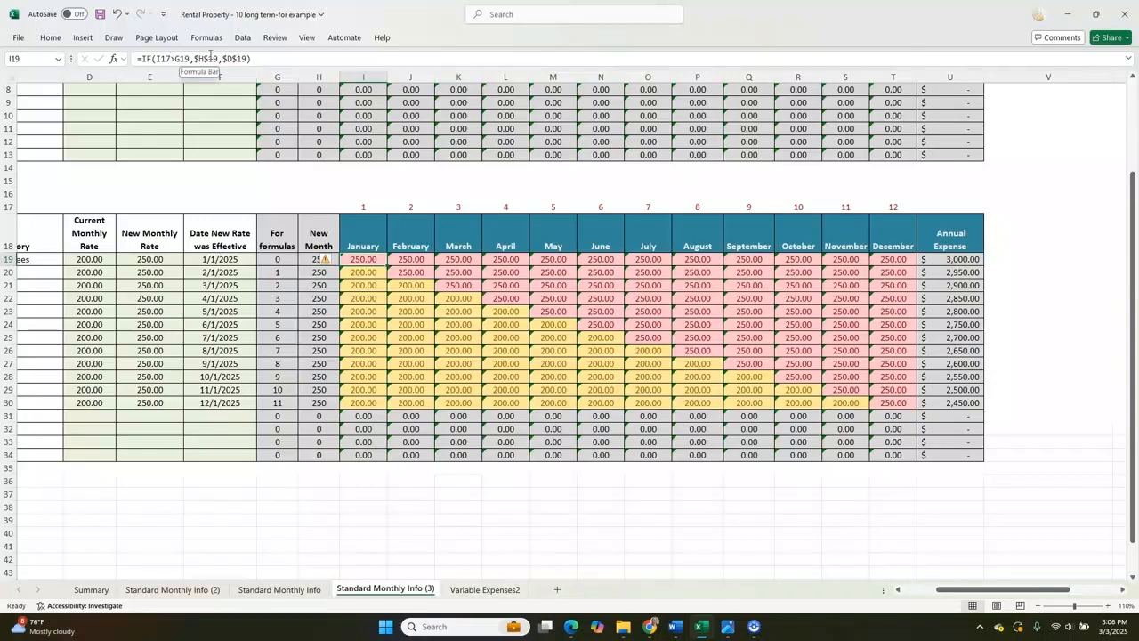
click(276, 259)
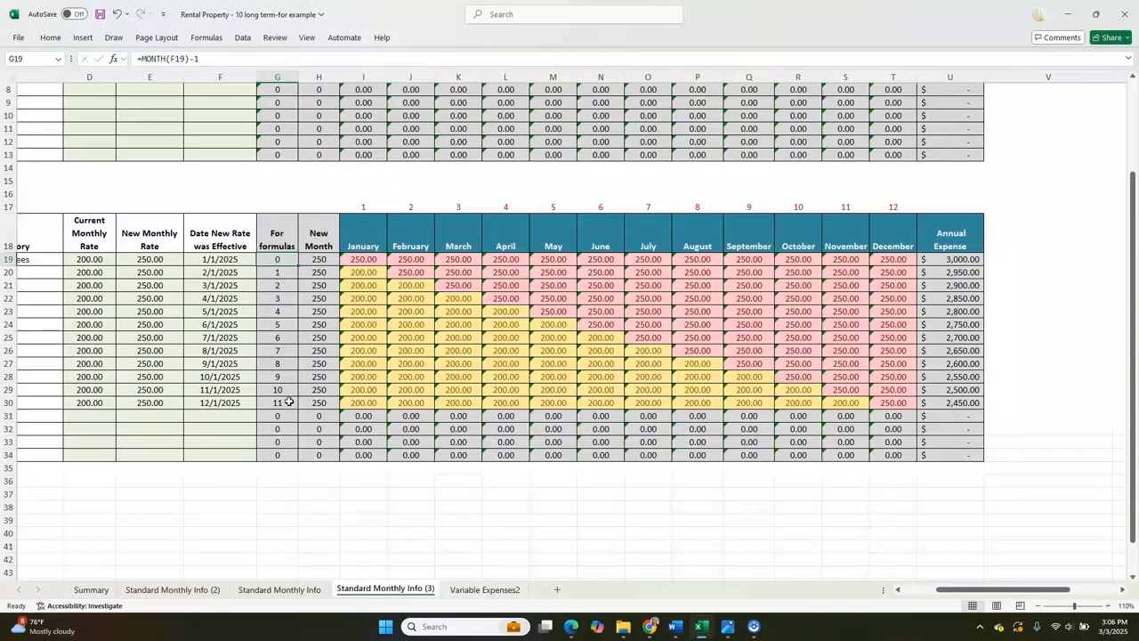
click(220, 275)
click(239, 319)
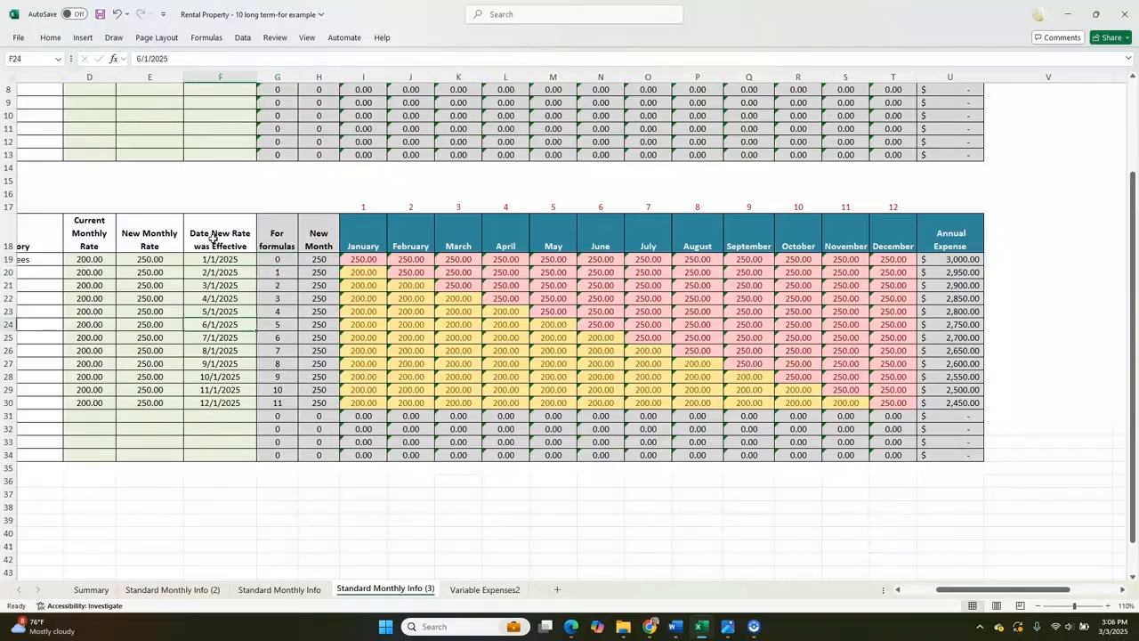
click(224, 259)
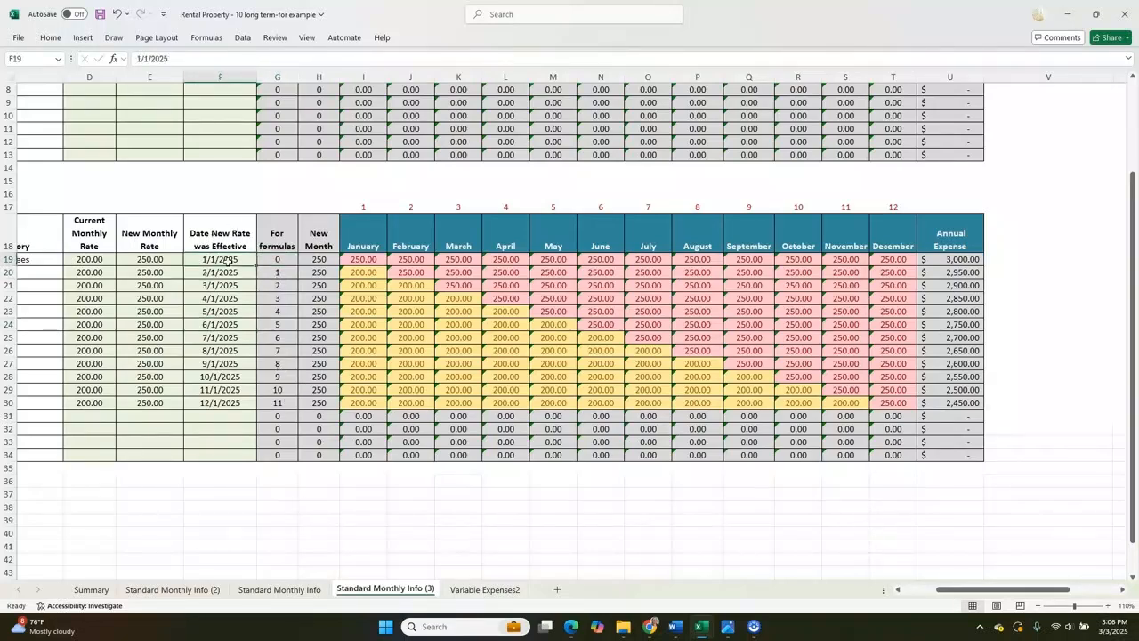
click(249, 299)
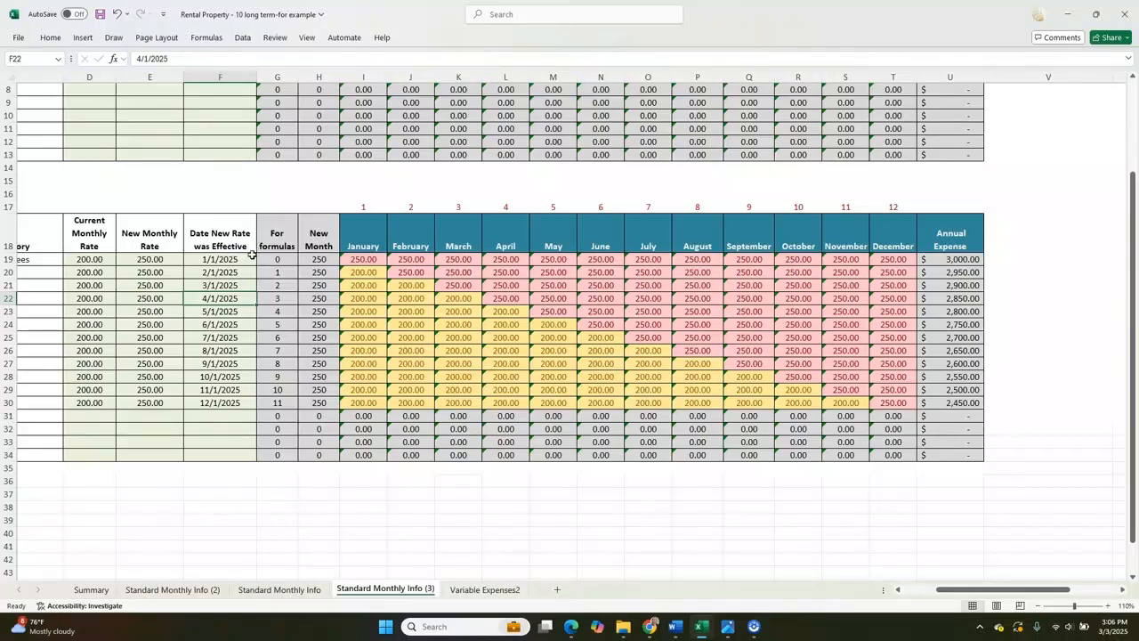
- Set the effective date in F30 to 12/15/2025 and check the December amount in that row
click(250, 258)
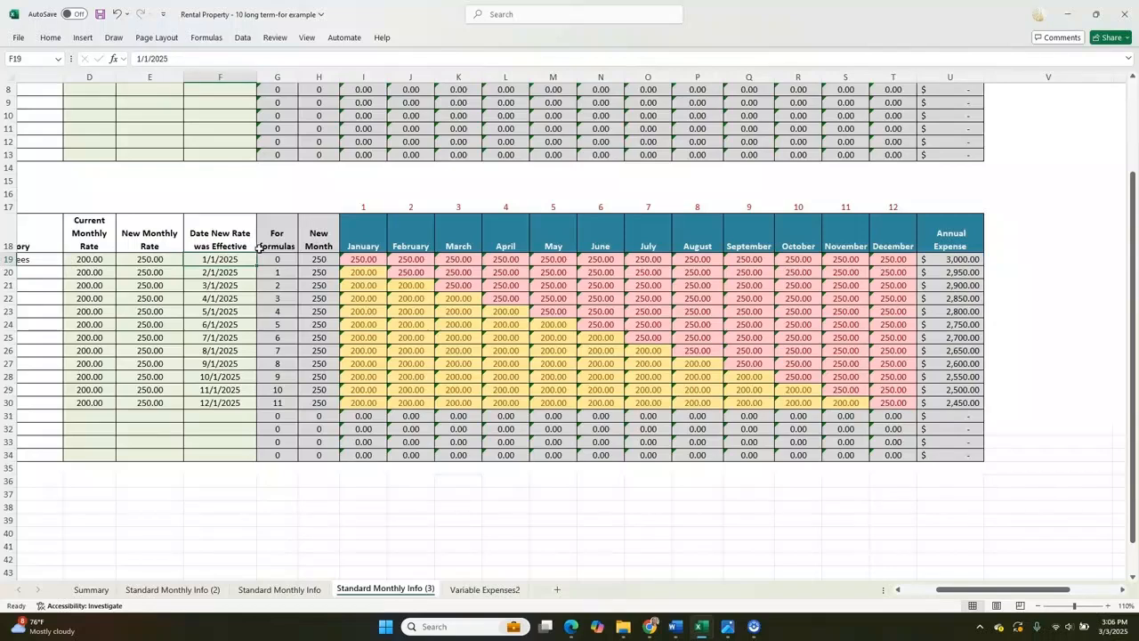
click(237, 378)
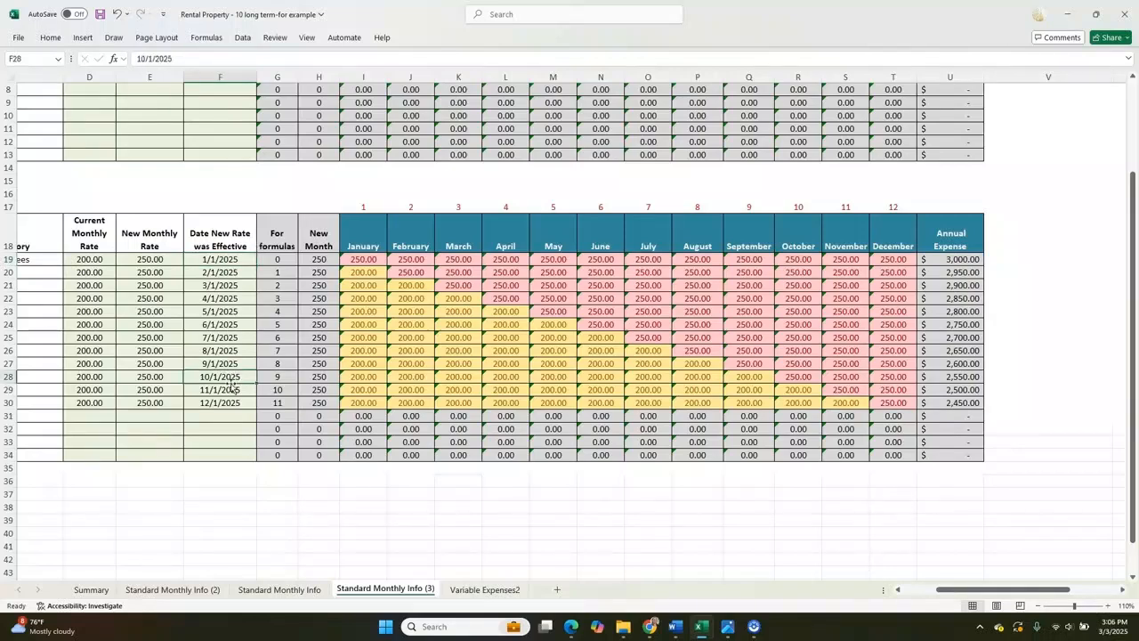
click(210, 405)
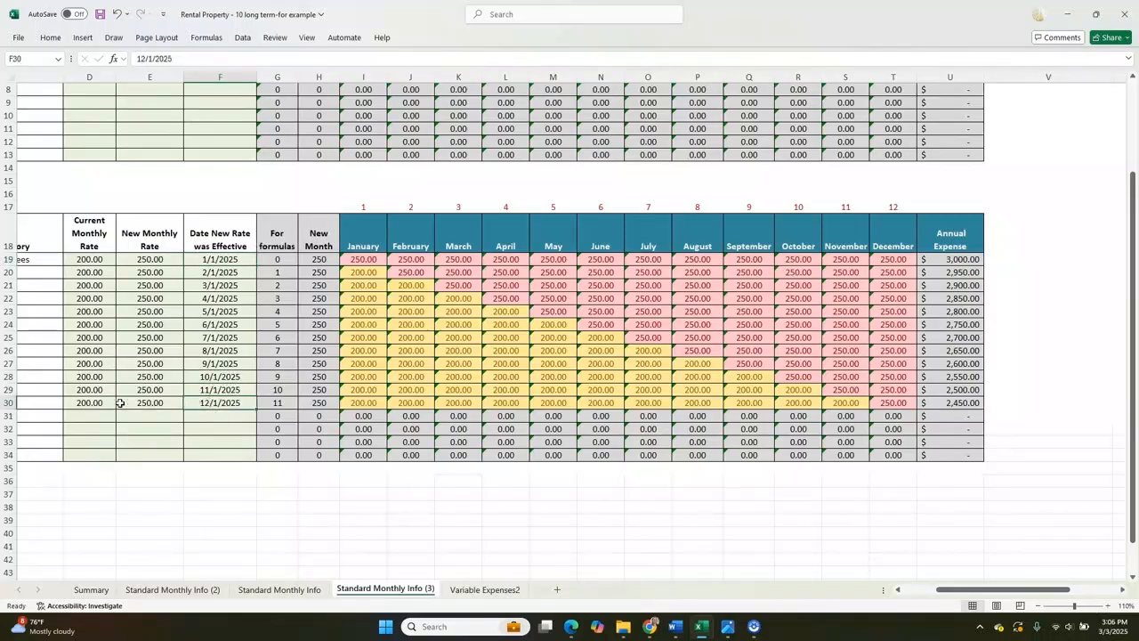
text(1)
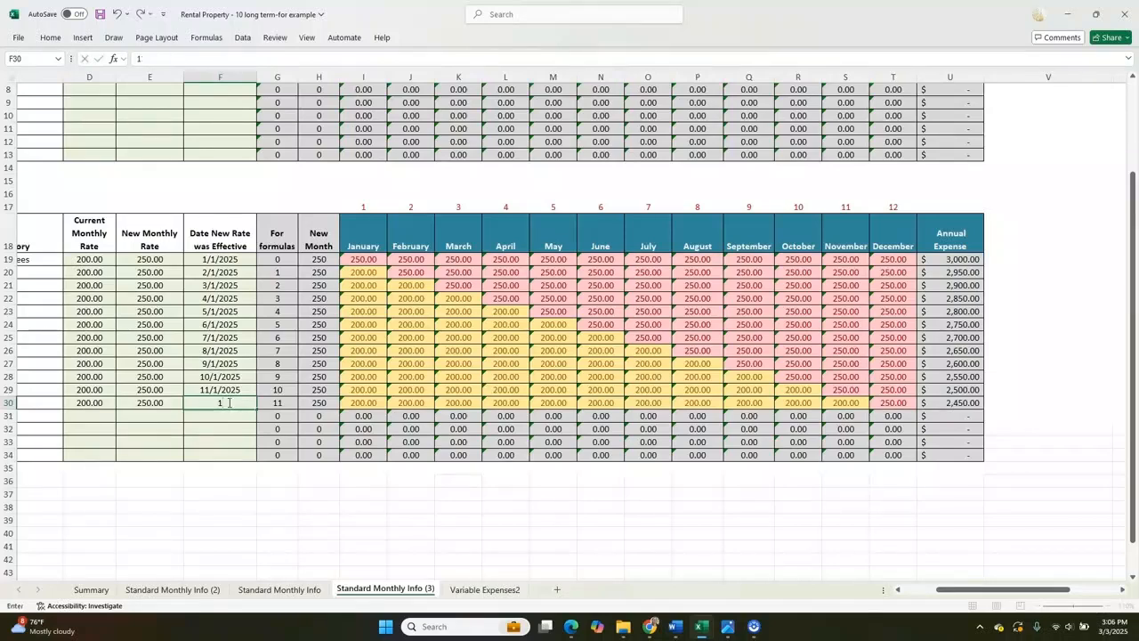
text(2/15)
key(Return)
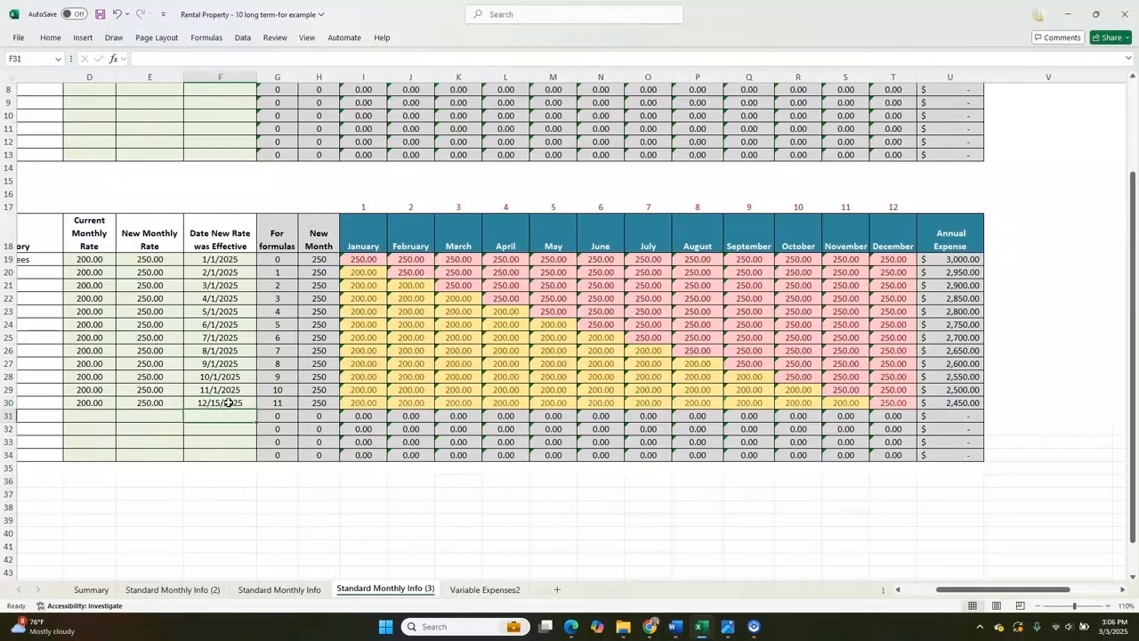
click(910, 402)
click(208, 401)
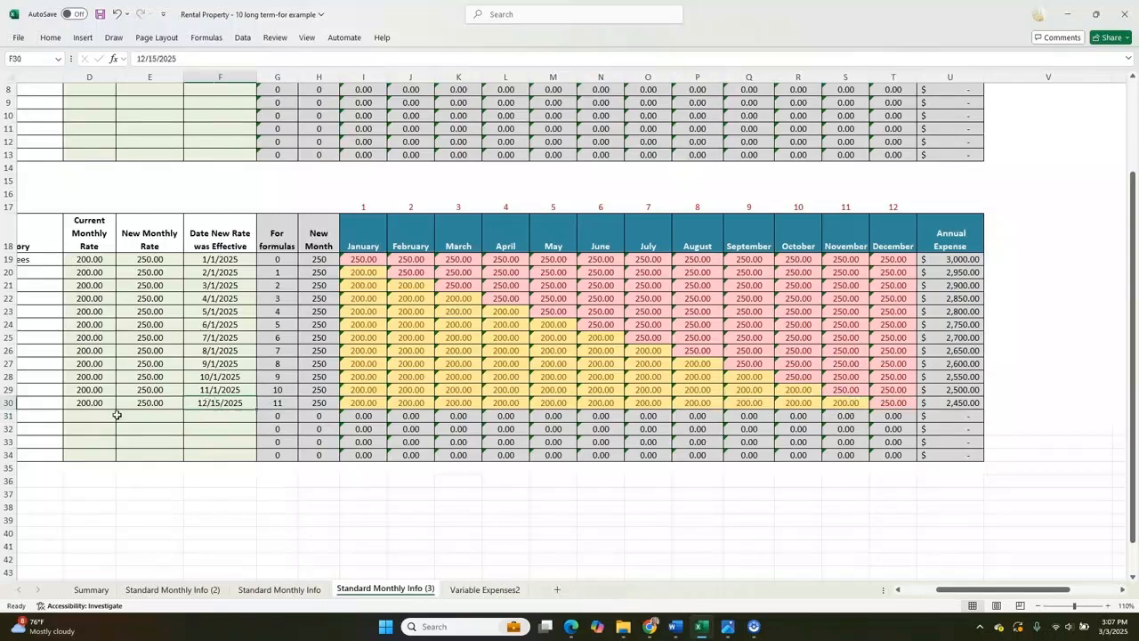
- View the expense categories offered in C25 of the Standard Monthly Expenses table and leave the cell empty
click(213, 417)
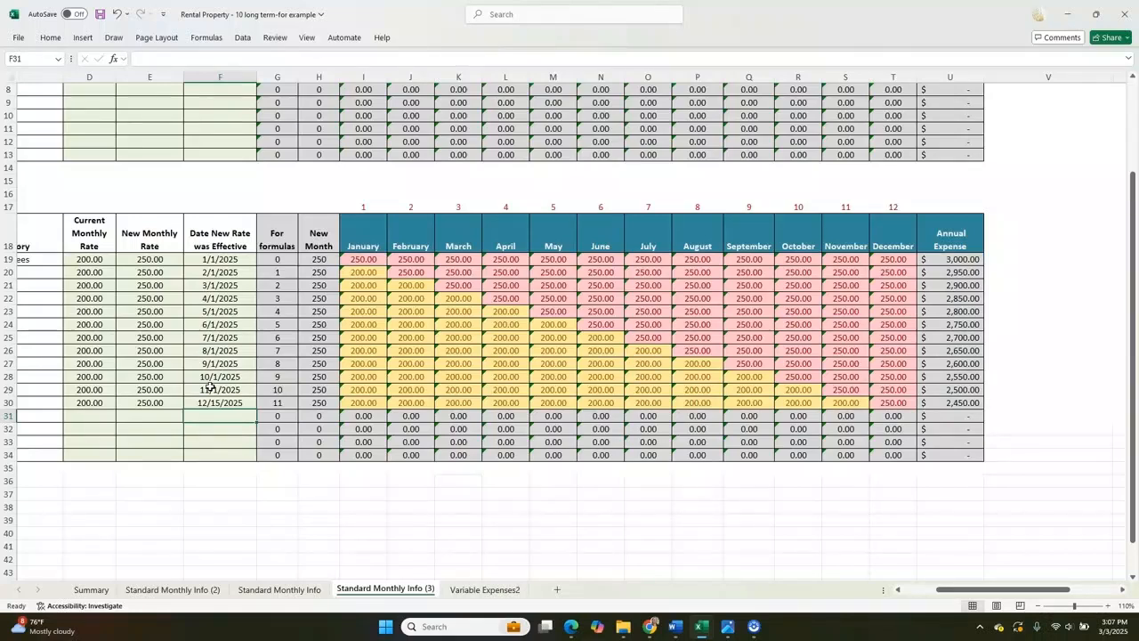
key(Left)
key(Left)
key(Left)
key(Left)
key(Left)
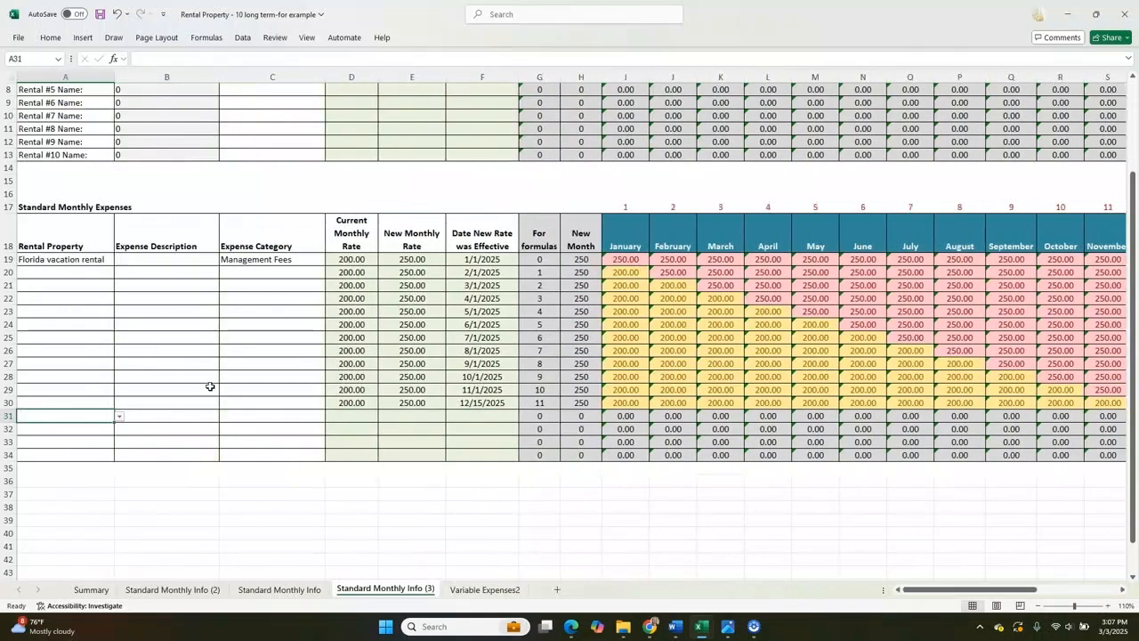
click(285, 341)
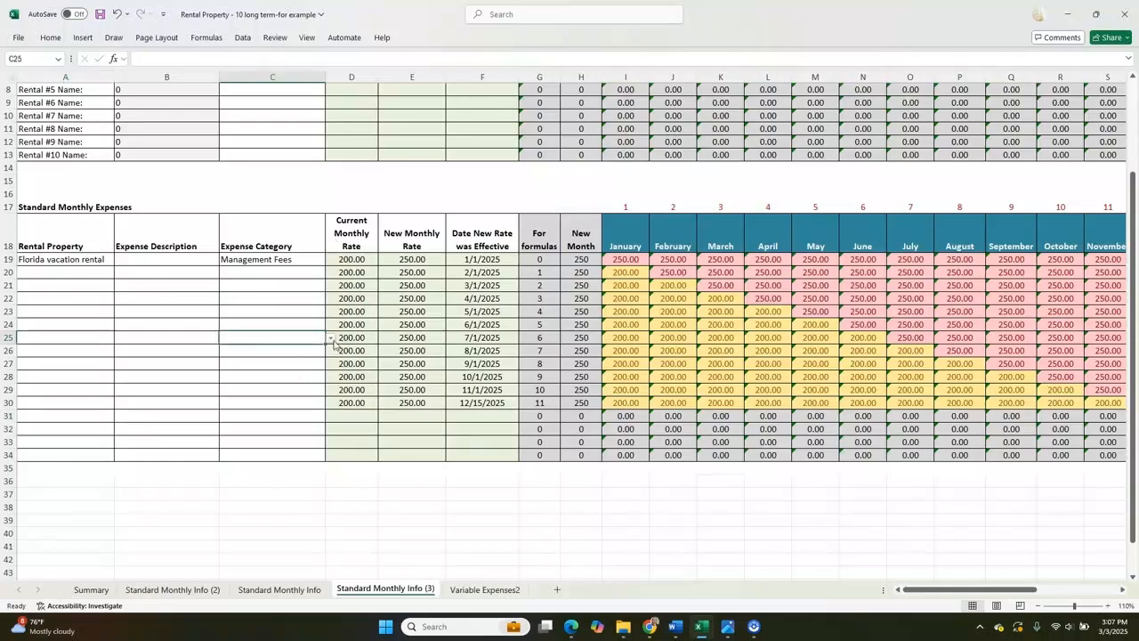
click(332, 339)
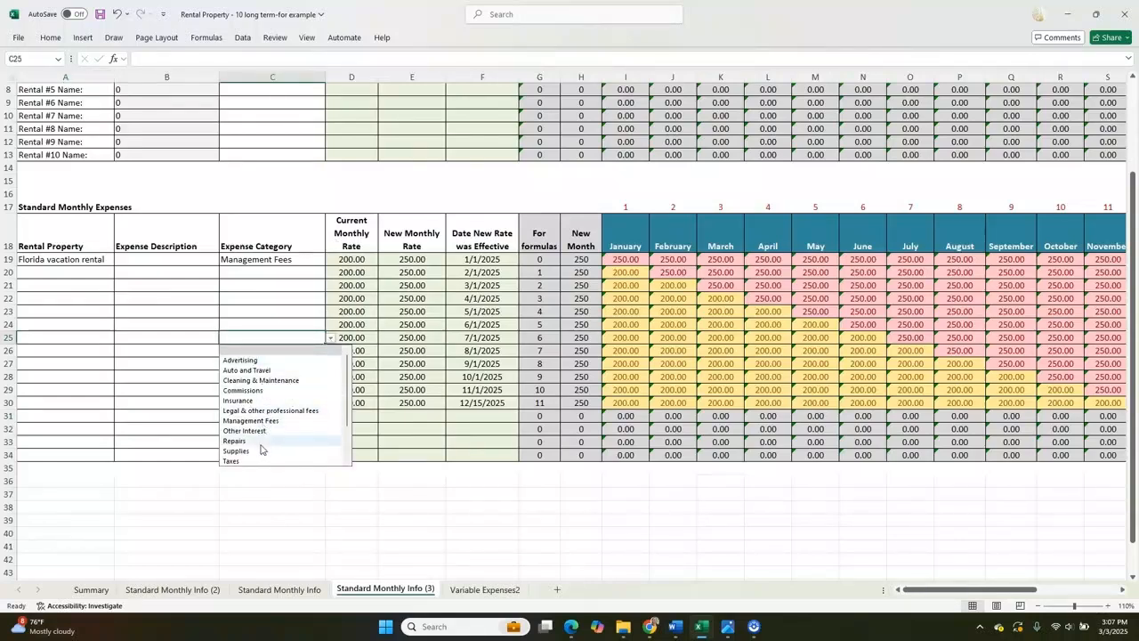
click(321, 422)
click(461, 401)
click(286, 332)
key(Delete)
- Inspect the July formula in O27 and view the monthly amounts through the Annual Expense column
mouse_move(702, 629)
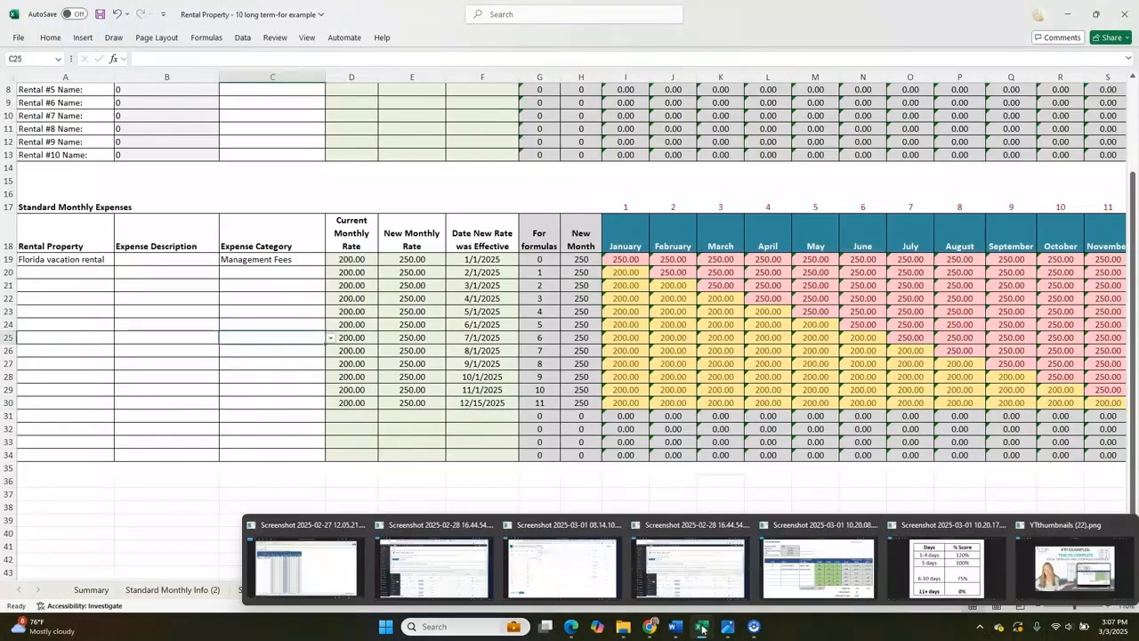
click(897, 366)
click(1120, 593)
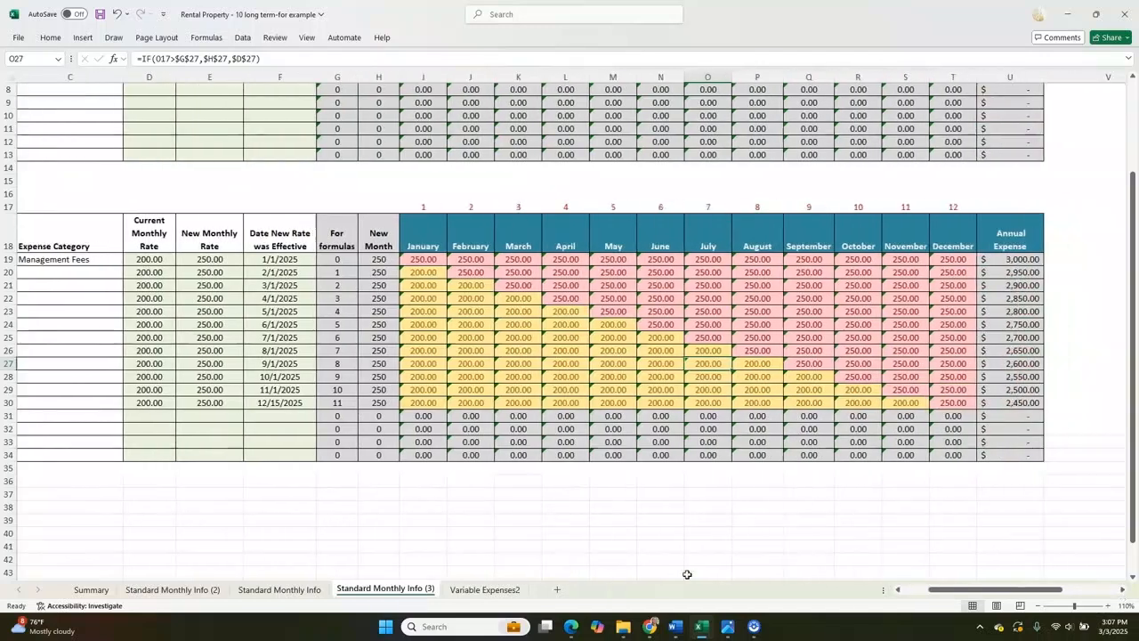
- Switch to Chrome and look over the Rental Property Management templates on the Time Saving Templates shop page
click(650, 627)
click(270, 9)
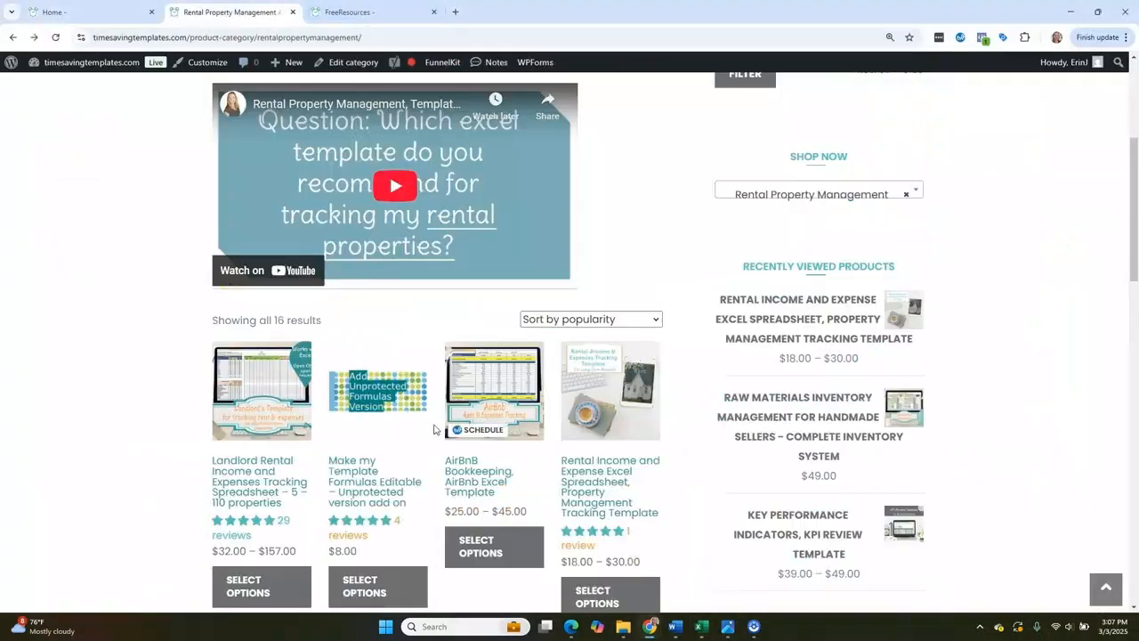
scroll(234, 300, up, 5)
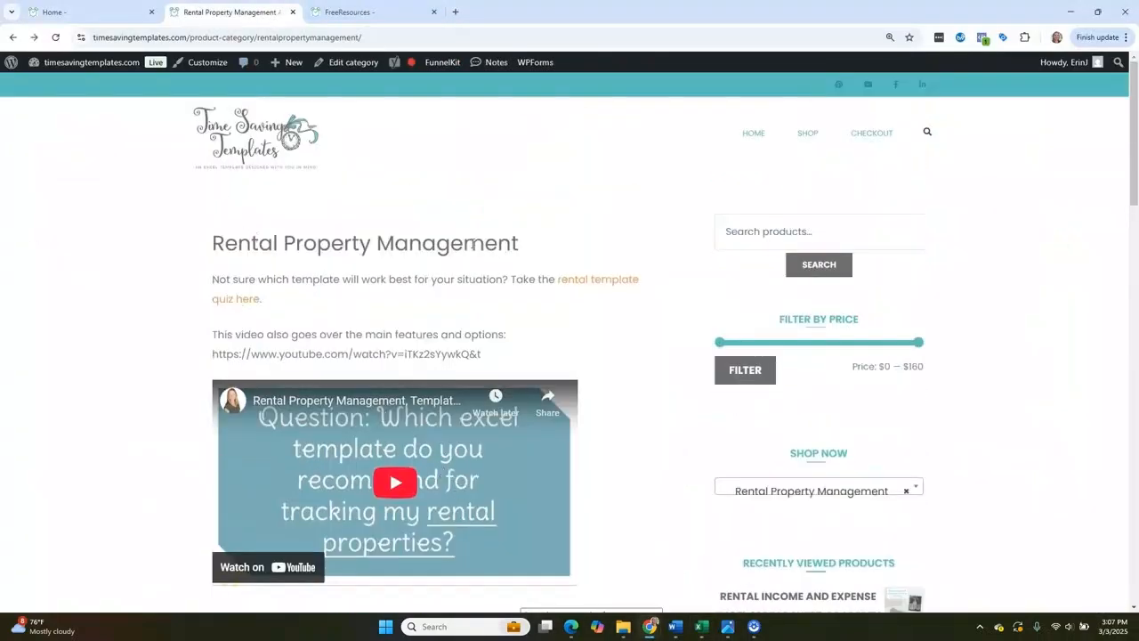
mouse_move(808, 135)
scroll(665, 349, down, 1)
scroll(668, 353, down, 2)
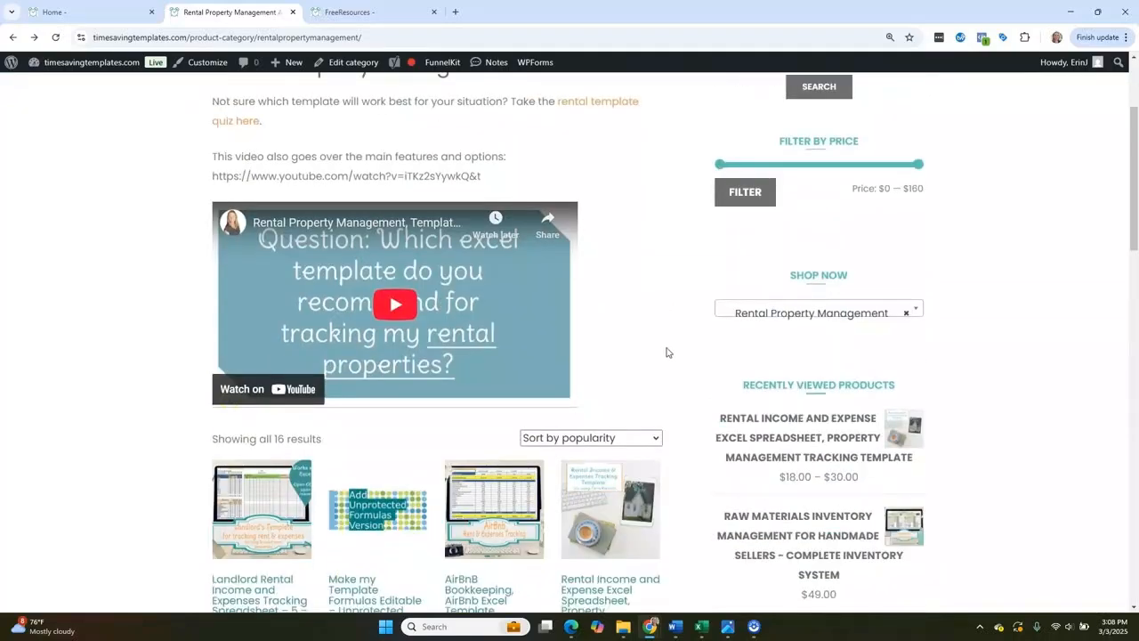
scroll(676, 343, down, 1)
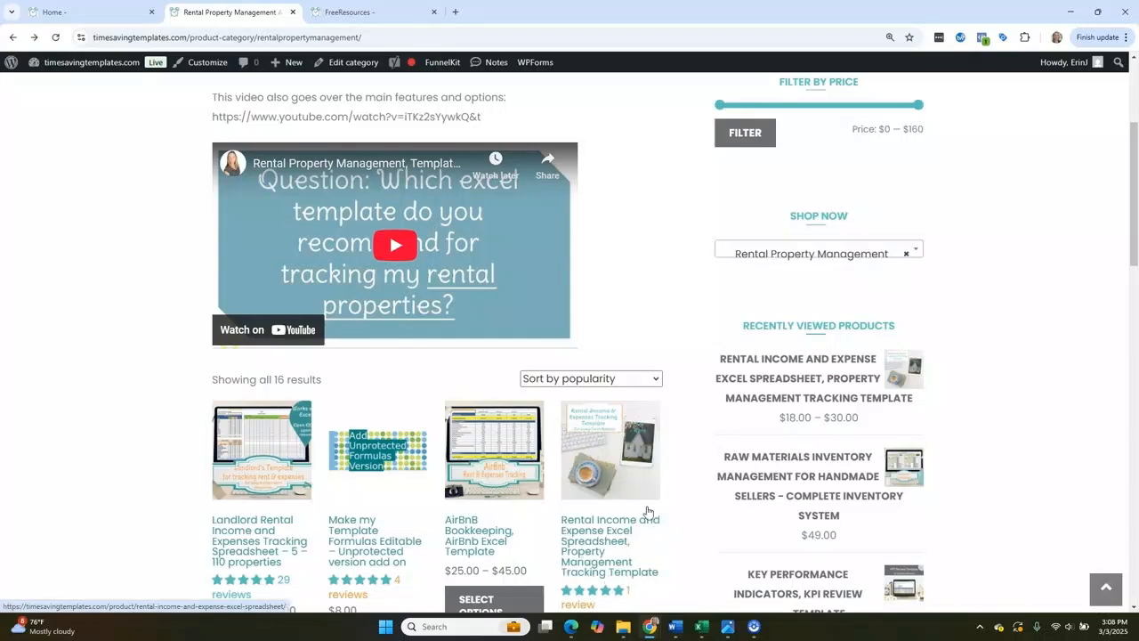
- Open the FreeResources page and view the Rental Property Management Freebies, then collapse that section
click(372, 18)
scroll(511, 234, up, 10)
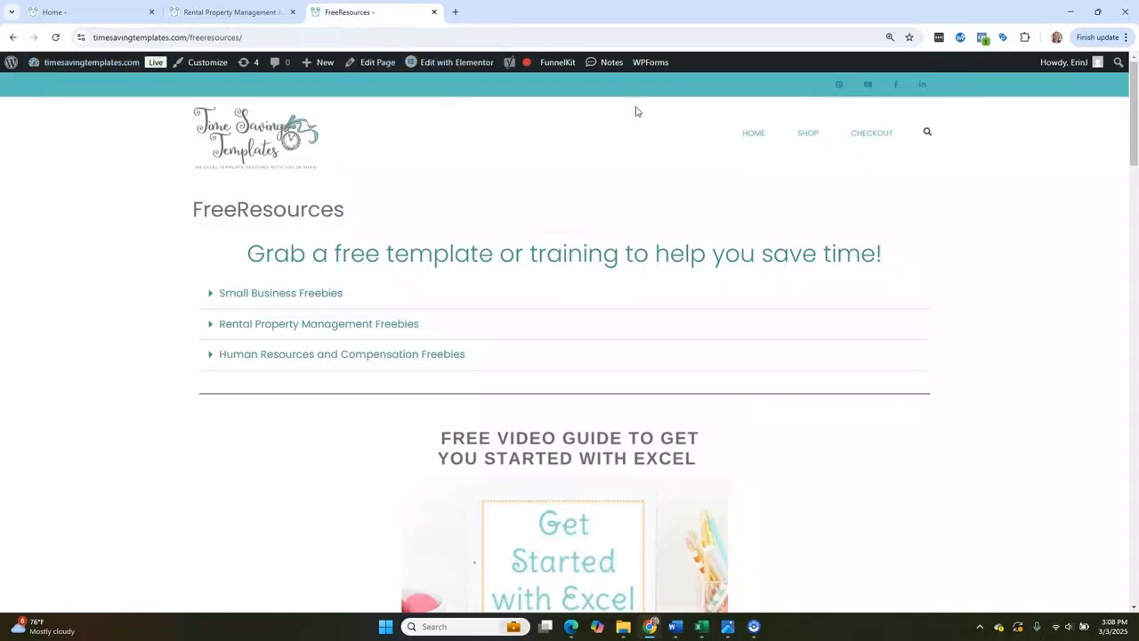
scroll(342, 310, down, 1)
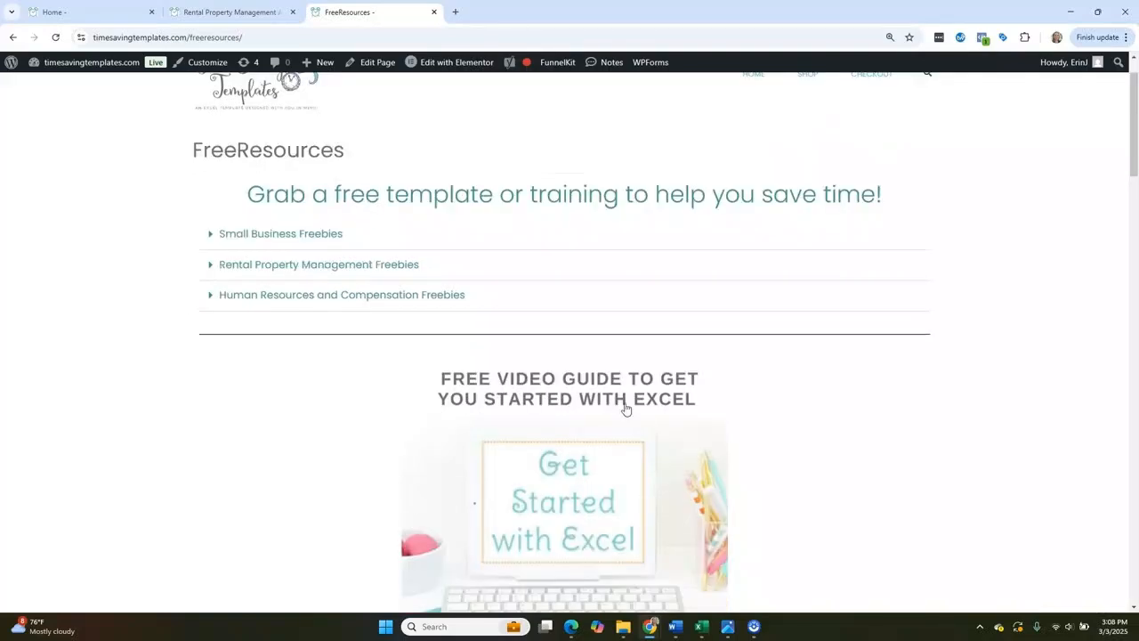
click(211, 264)
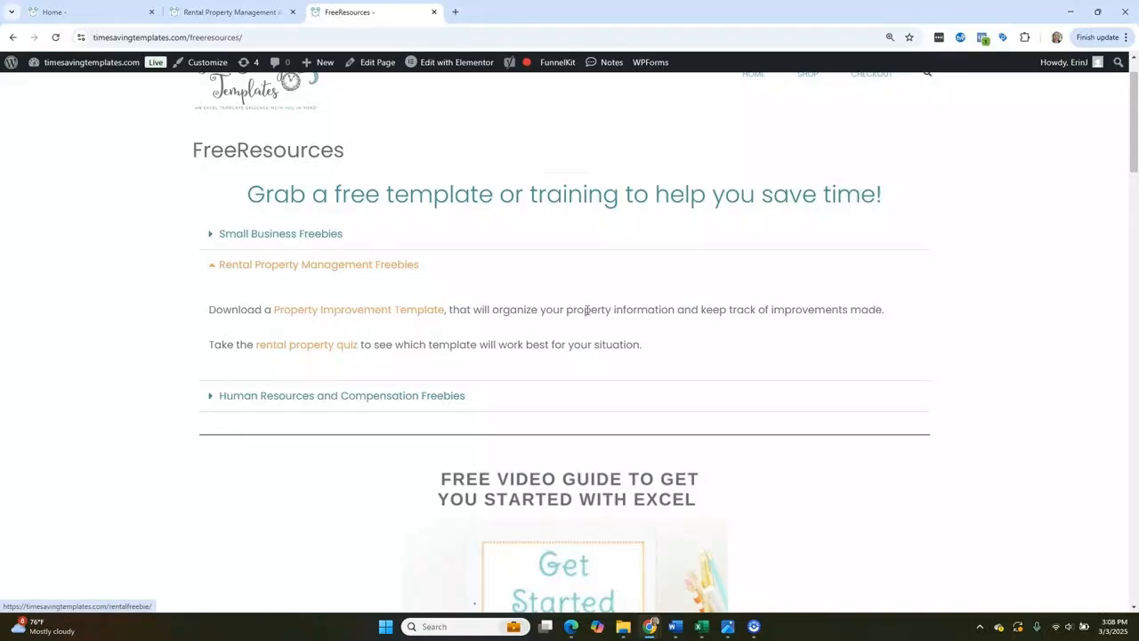
click(212, 267)
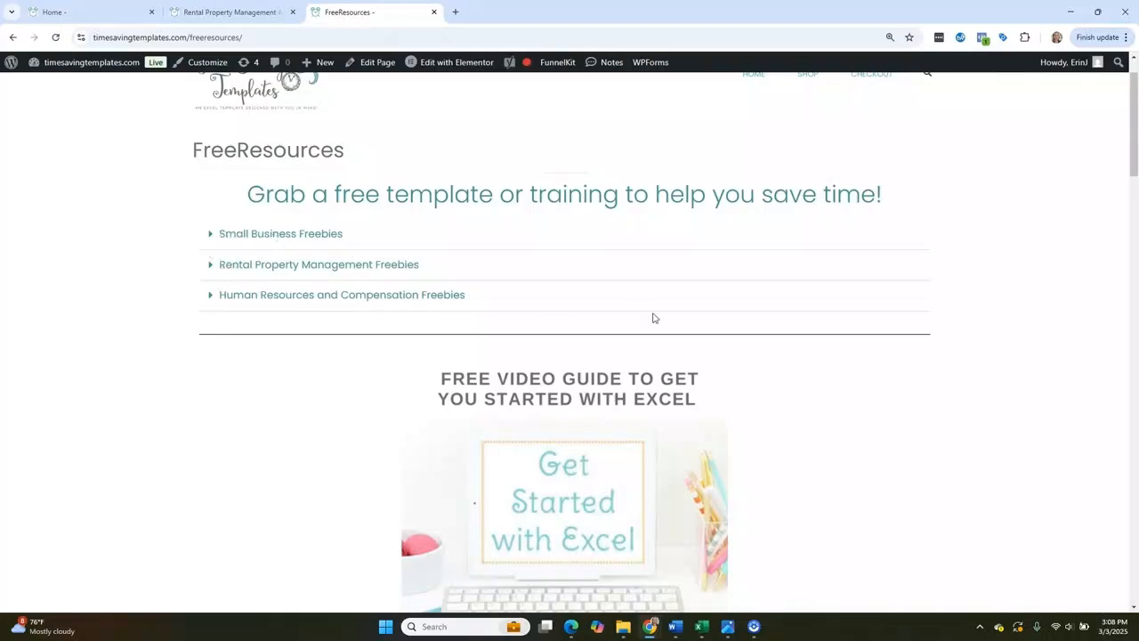
- Look through the free video series and the template categories further down the FreeResources page
scroll(652, 318, down, 3)
scroll(881, 344, down, 3)
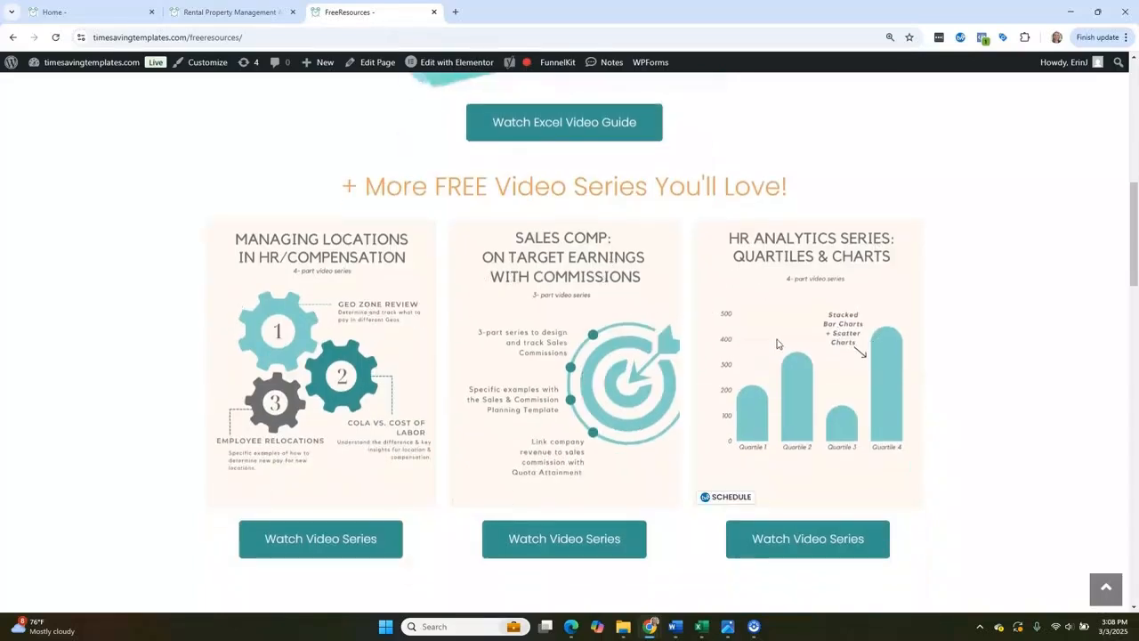
scroll(766, 341, down, 2)
scroll(613, 372, down, 1)
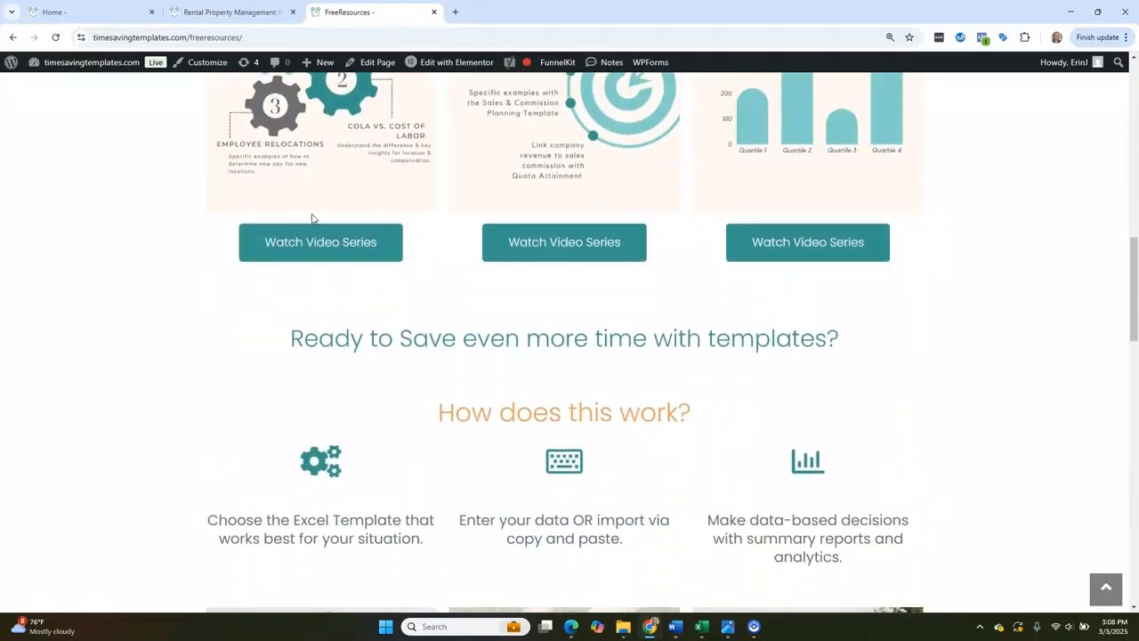
scroll(321, 328, up, 2)
scroll(450, 245, up, 1)
scroll(643, 358, down, 4)
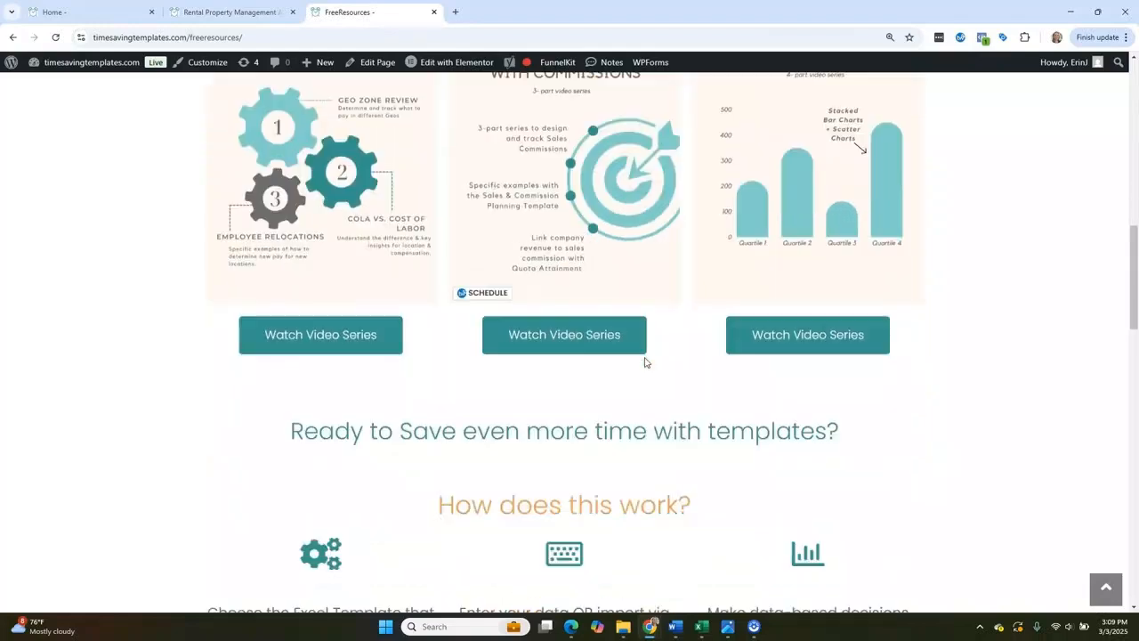
scroll(642, 358, down, 4)
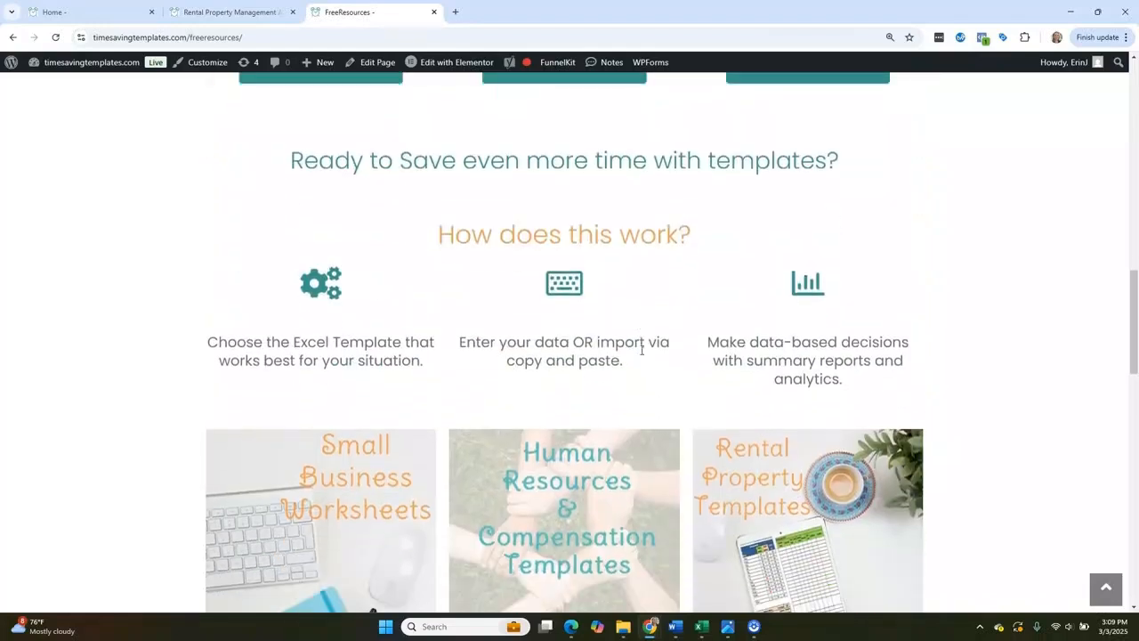
scroll(644, 355, up, 1)
scroll(644, 355, up, 2)
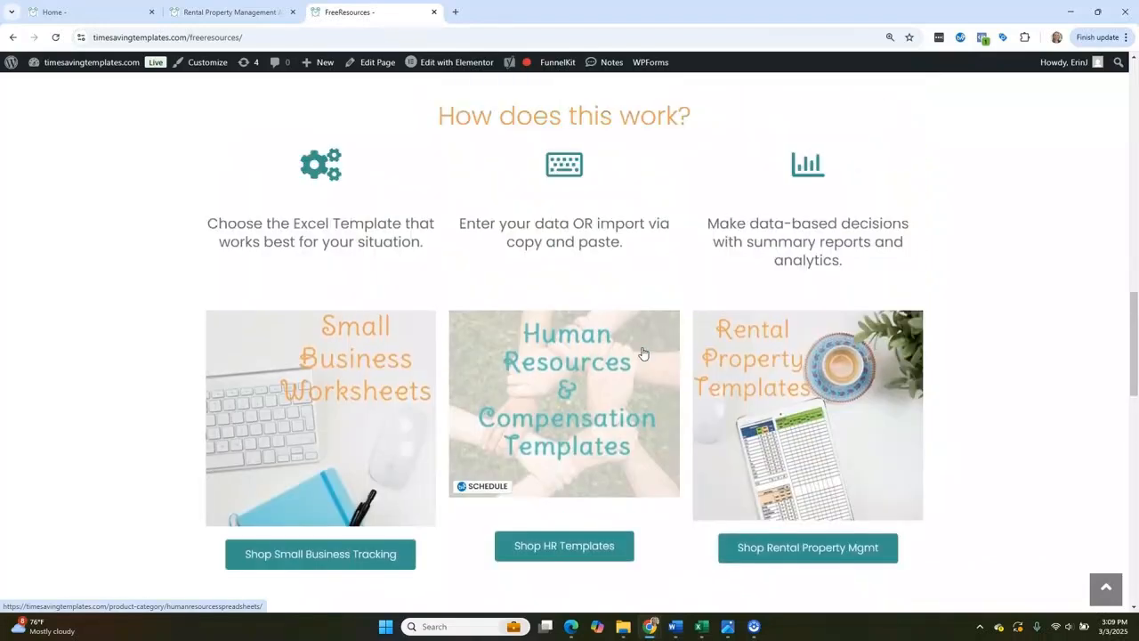